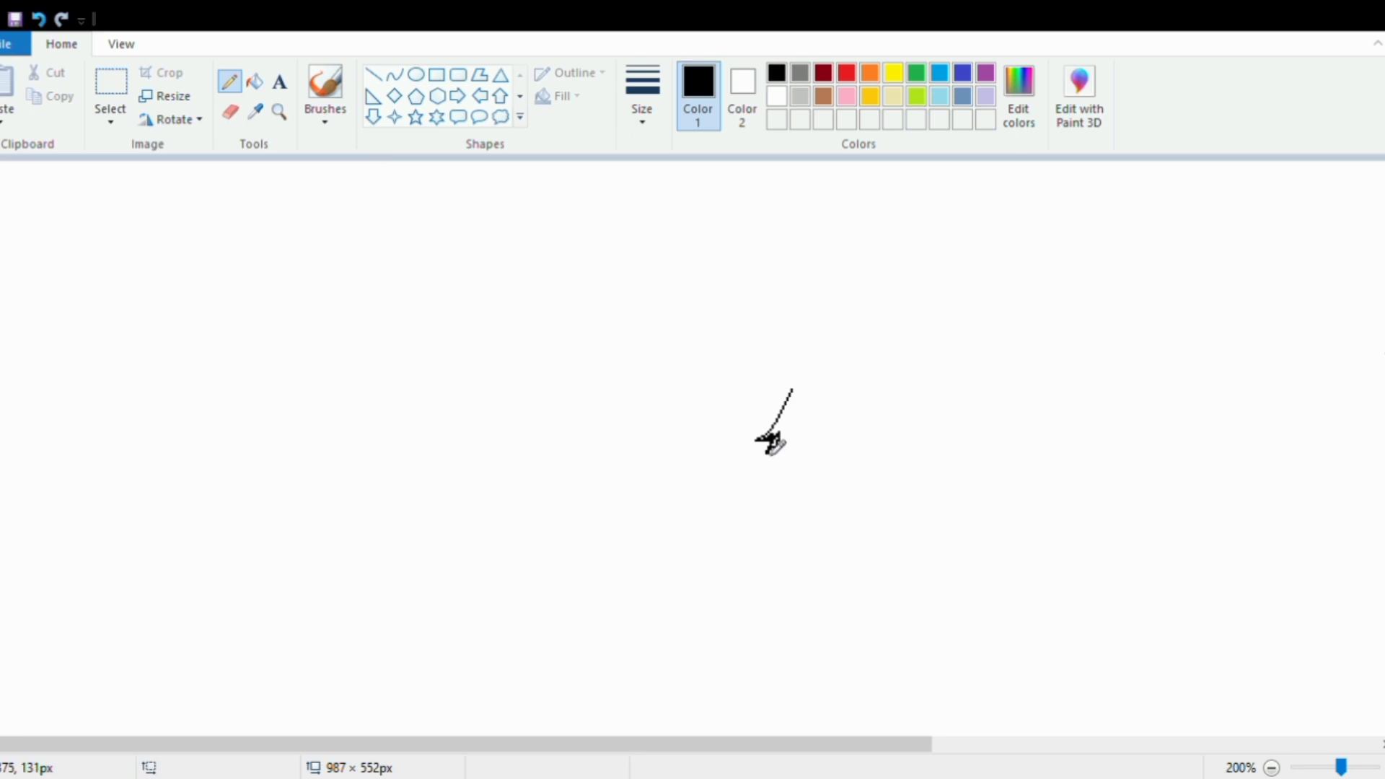
- Sketch the nape and the outline up over the crown of a head in profile with the black Pencil
drag(771, 461, 769, 461)
drag(800, 392, 811, 370)
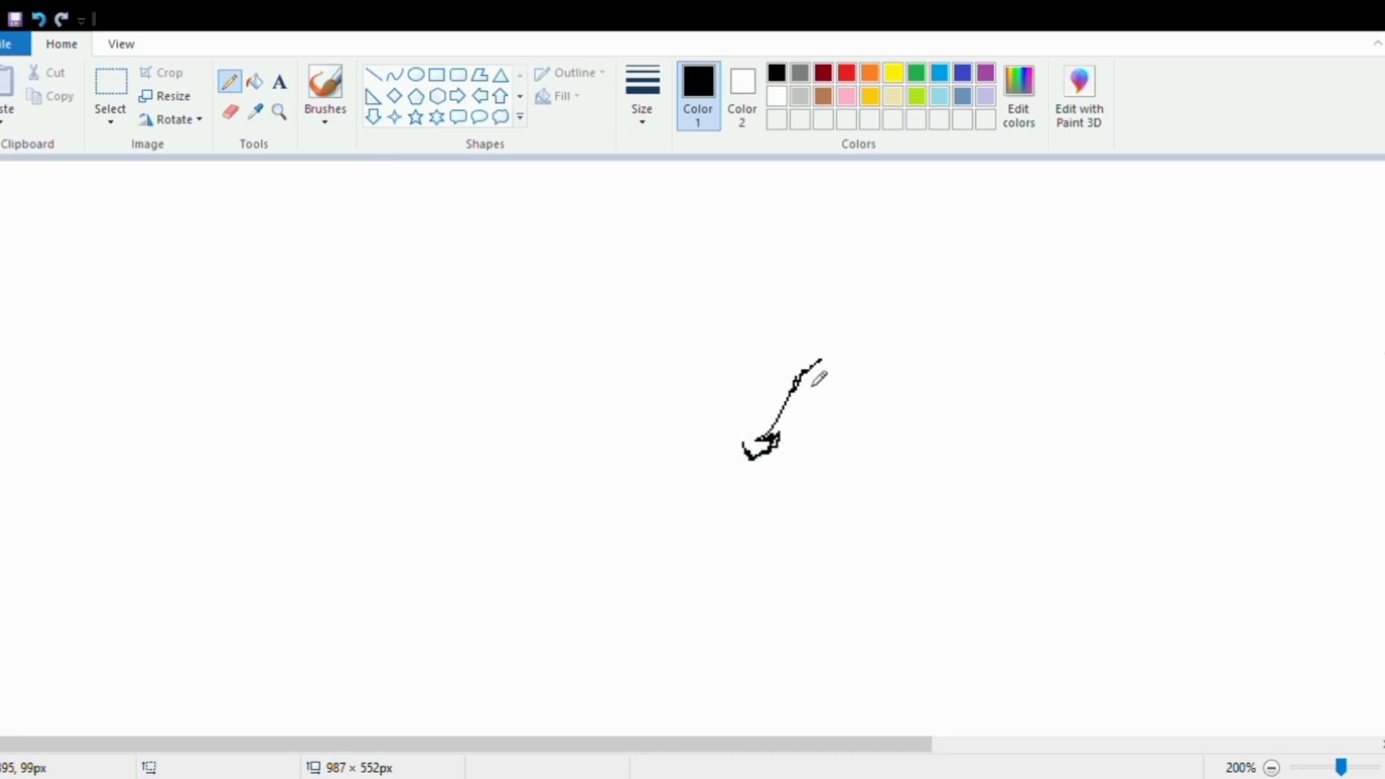
click(230, 112)
click(229, 81)
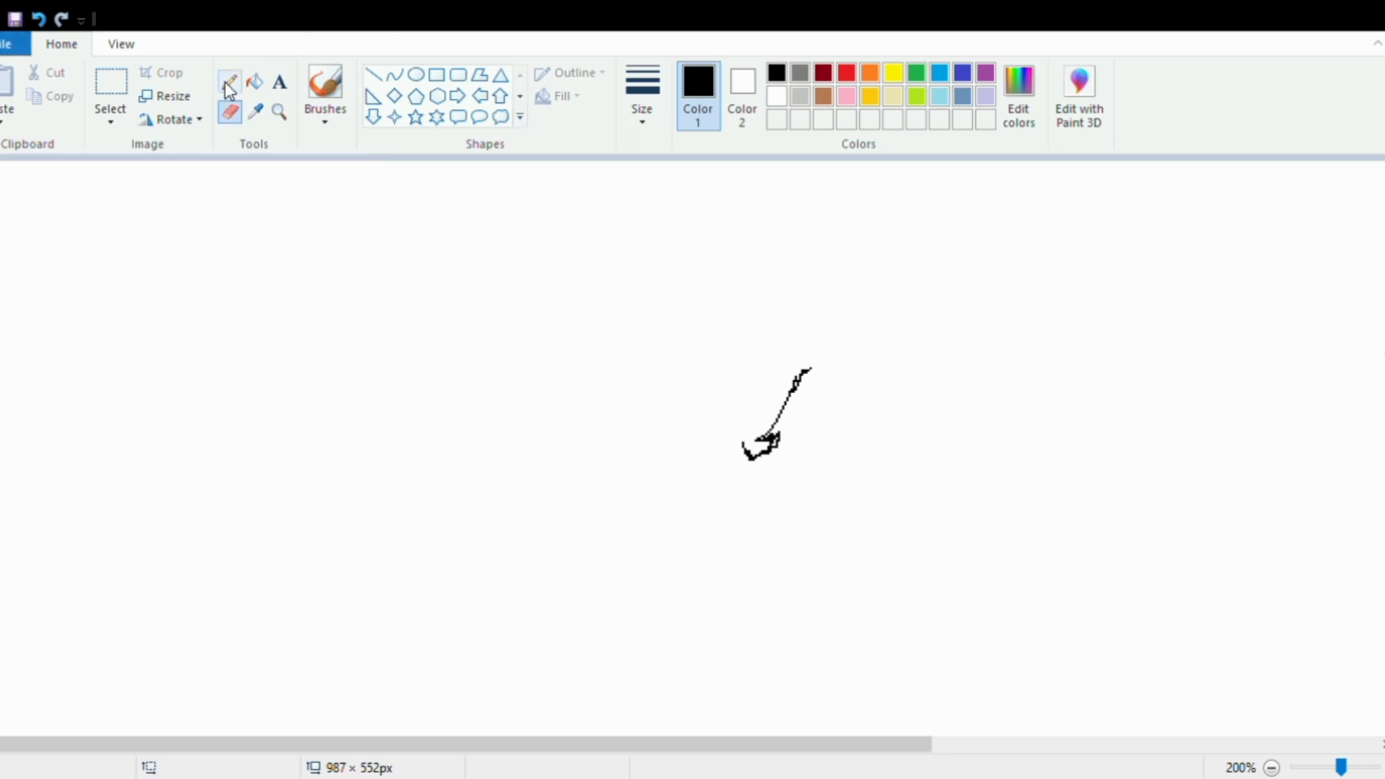
mouse_move(812, 369)
mouse_down()
mouse_move(835, 347)
mouse_move(804, 371)
mouse_move(887, 315)
mouse_move(870, 317)
mouse_move(915, 348)
mouse_up()
click(38, 19)
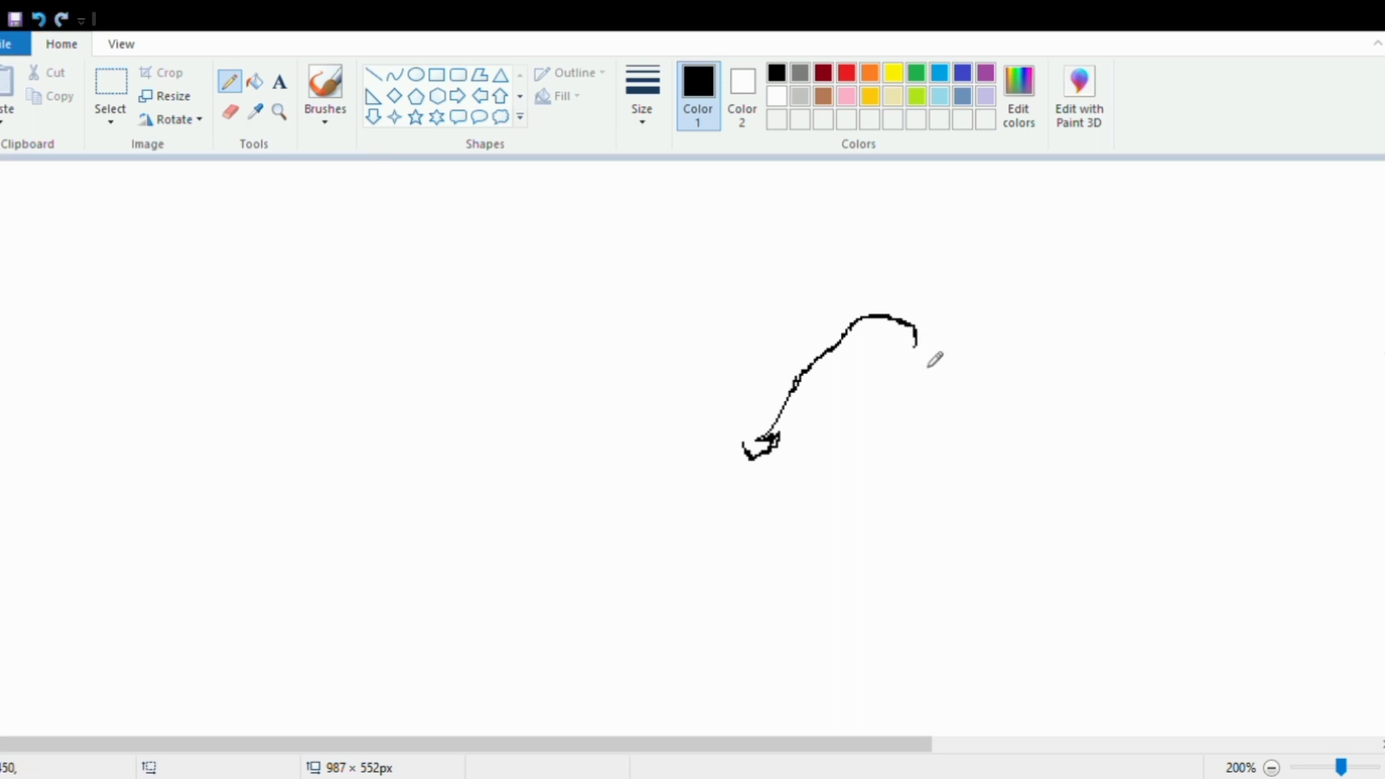
- Draw the face profile from the forehead past the nose down to the jaw, using the Curve tool and Pencil
click(1271, 768)
click(1355, 770)
drag(915, 353, 916, 377)
click(39, 19)
click(394, 74)
drag(928, 414, 921, 426)
click(916, 423)
click(230, 81)
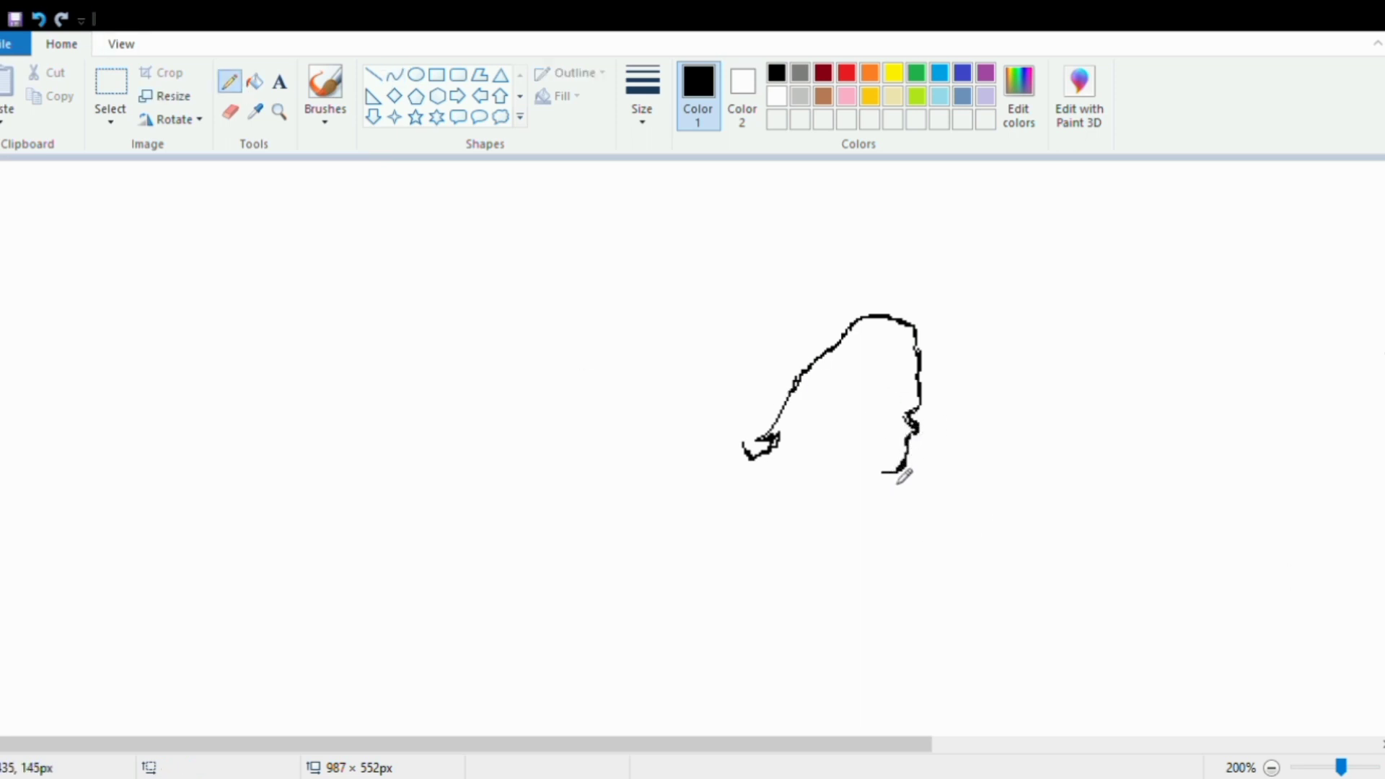
drag(901, 478, 891, 484)
- Delete a small area of about 10 × 14 px along the outer edge of the face below the nose
click(110, 85)
drag(914, 423, 930, 445)
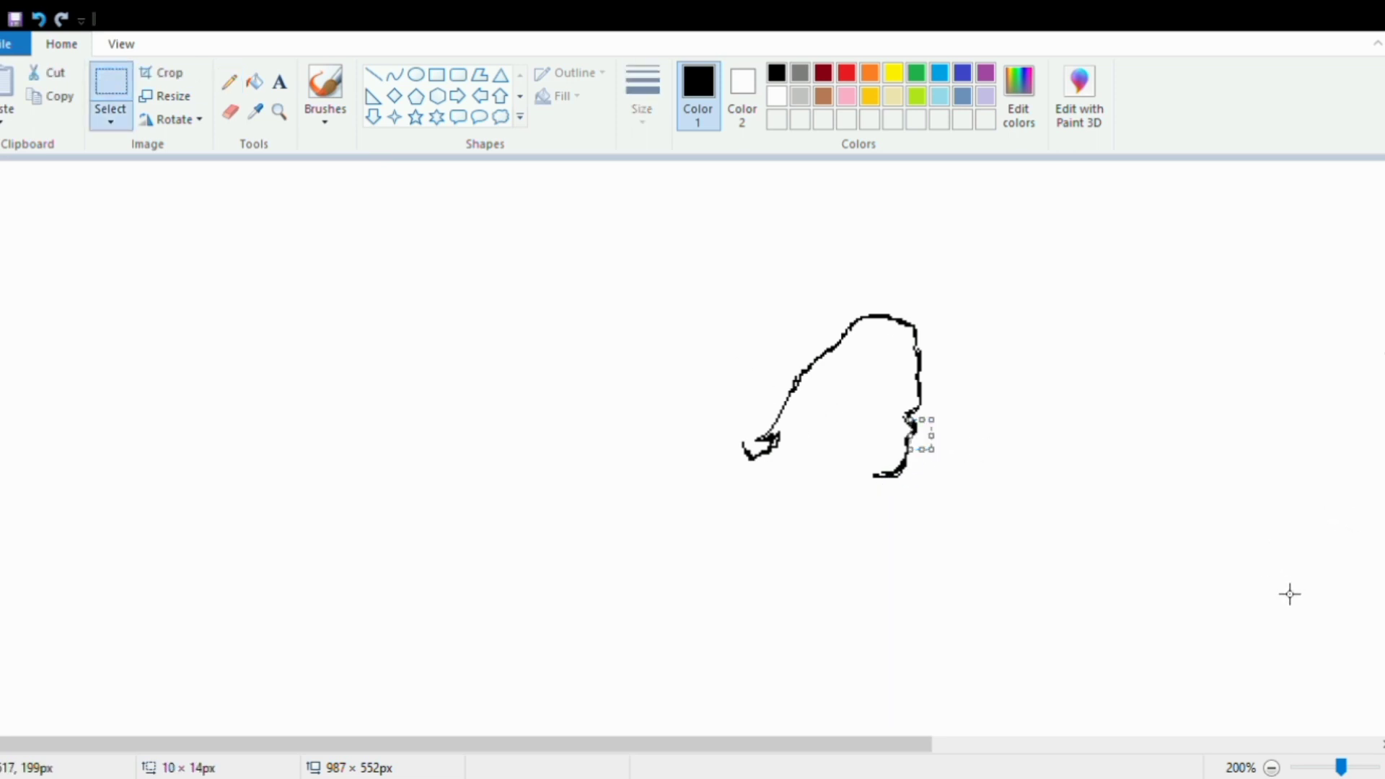
key(Delete)
- Draw the chin, neck and front shoulder outline with the Pencil
click(230, 81)
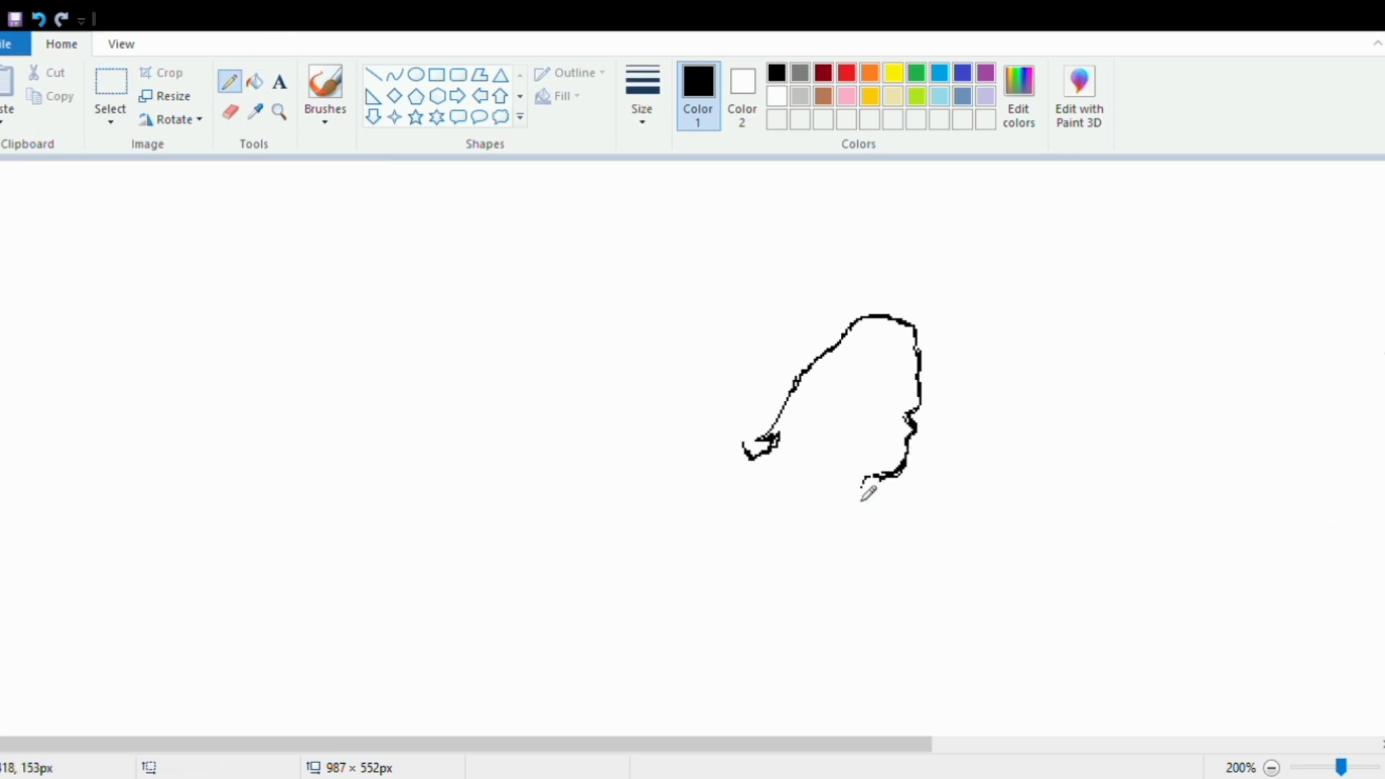
mouse_move(863, 498)
mouse_down()
mouse_move(896, 514)
mouse_move(885, 527)
mouse_move(931, 526)
mouse_move(961, 594)
mouse_move(965, 546)
mouse_up()
click(394, 74)
click(1056, 538)
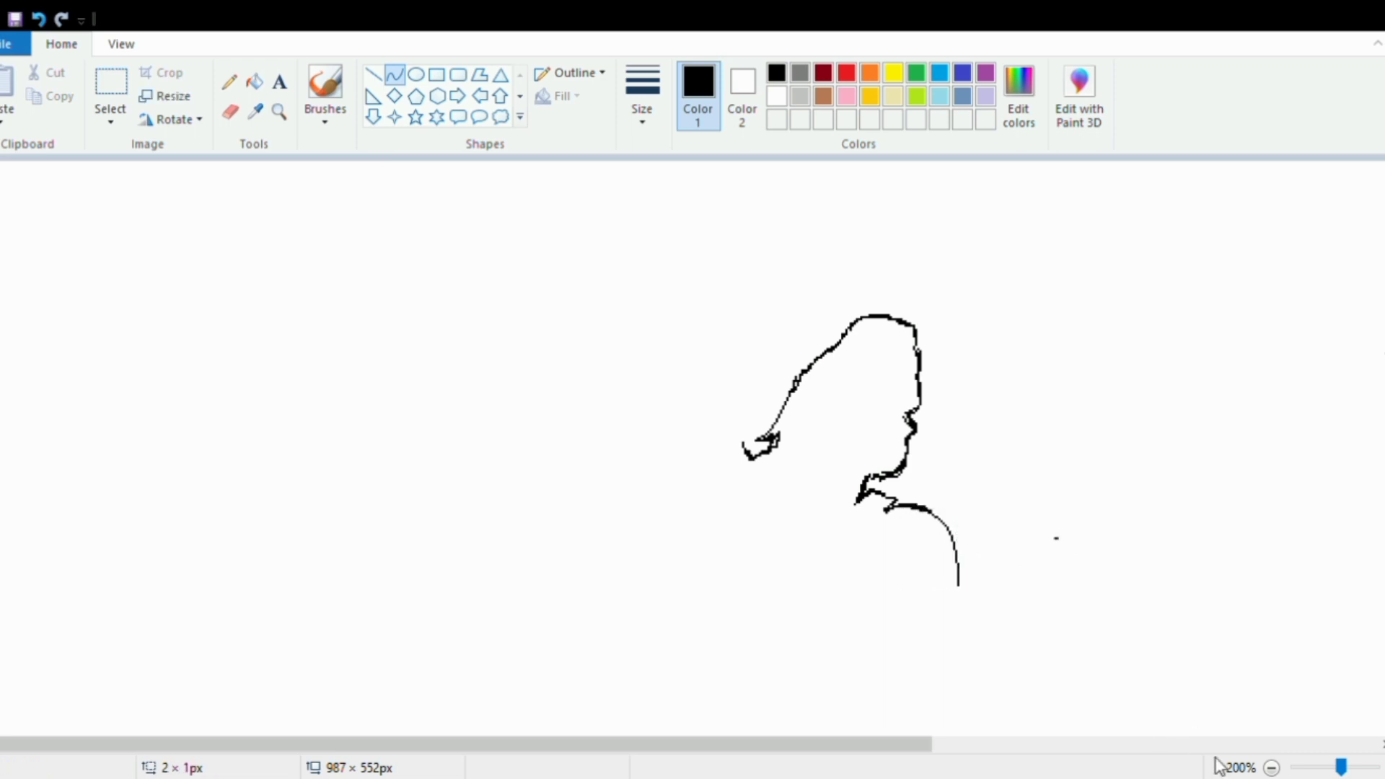
click(1271, 768)
click(39, 19)
- Squeeze the back-of-head section, a selection of about 66 × 137 px, slightly narrower
click(110, 82)
drag(324, 207, 394, 352)
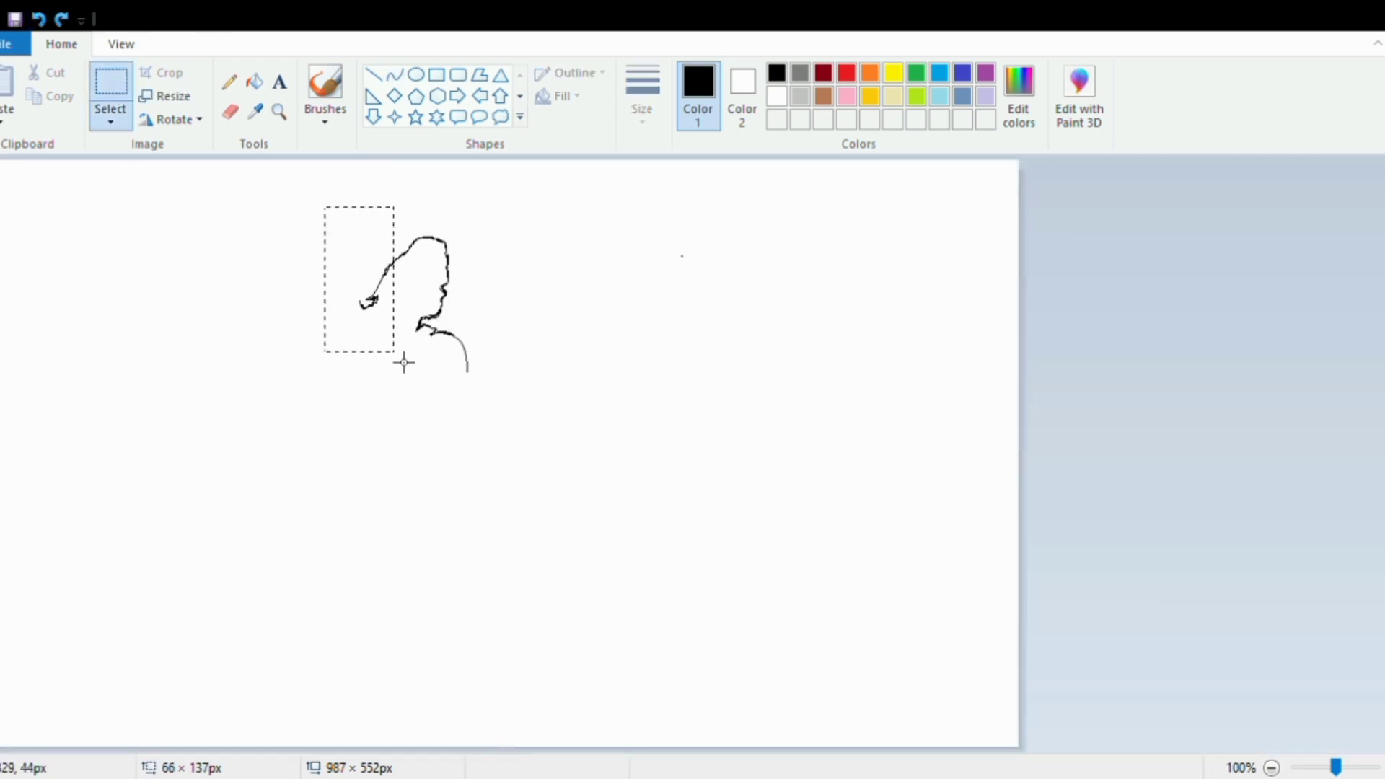
drag(324, 281, 335, 283)
key(Escape)
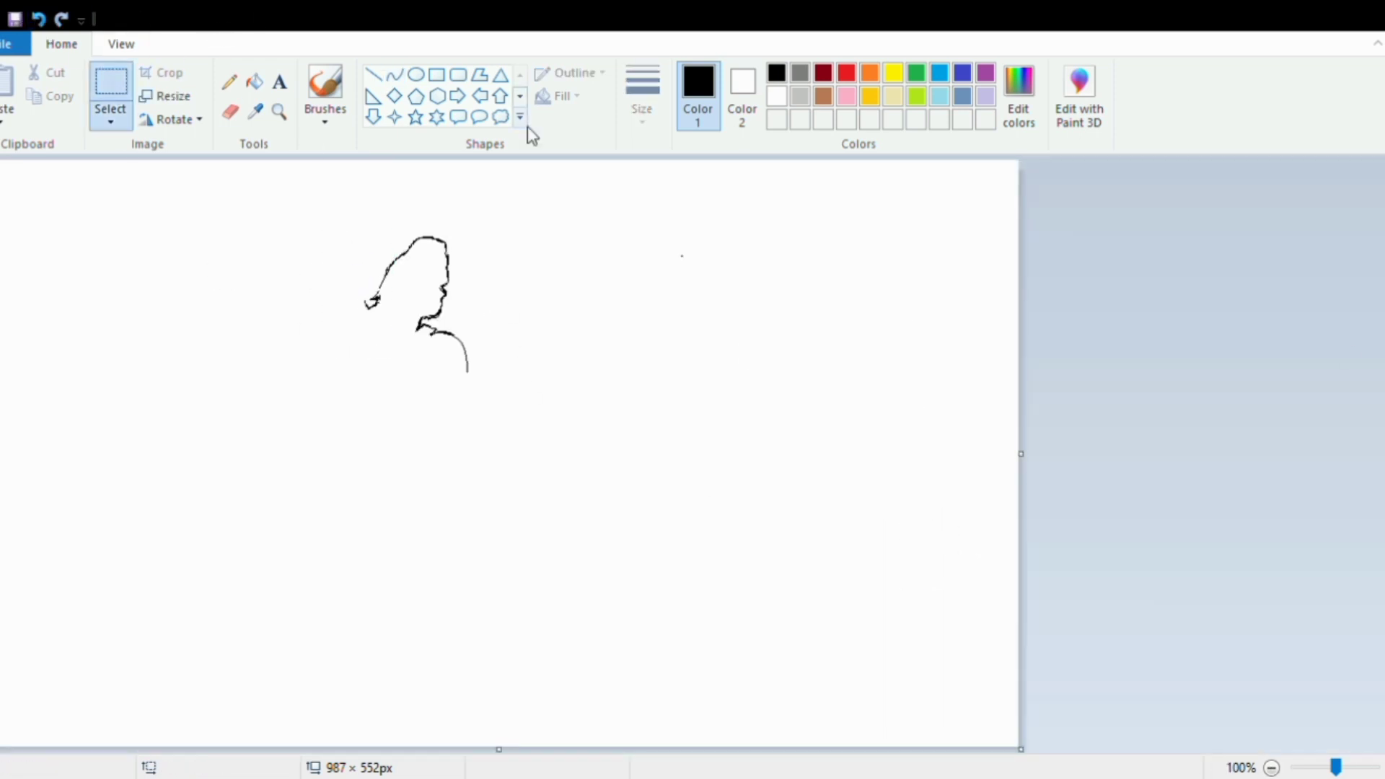
- Draw the outstretched arm with its rounded hand and the front torso edge below the armpit with the Pencil
click(229, 81)
drag(466, 369, 469, 374)
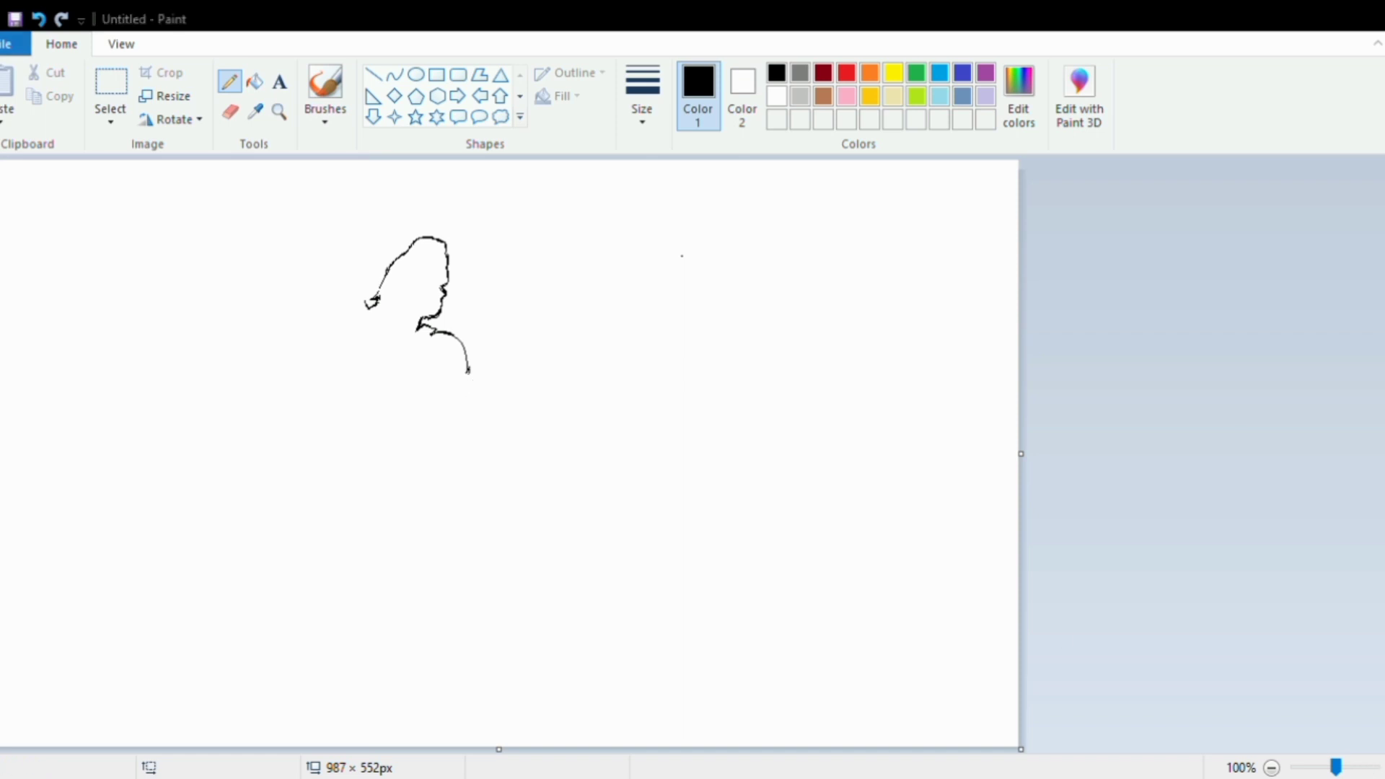
key(ctrl+Page_Up)
mouse_move(960, 444)
mouse_down()
mouse_move(1014, 521)
mouse_move(1164, 581)
mouse_move(1149, 605)
mouse_move(1104, 603)
mouse_move(976, 557)
mouse_move(997, 546)
mouse_move(940, 504)
mouse_move(965, 529)
mouse_up()
mouse_move(931, 484)
mouse_down()
mouse_move(971, 532)
mouse_move(930, 497)
mouse_move(976, 535)
mouse_move(923, 482)
mouse_move(920, 532)
mouse_move(956, 484)
mouse_move(961, 505)
mouse_move(898, 549)
mouse_move(945, 559)
mouse_move(902, 581)
mouse_up()
click(229, 81)
click(230, 111)
click(232, 82)
- Erase the middle of both forearm outlines between the elbow and the hand
scroll(711, 437, down, 1)
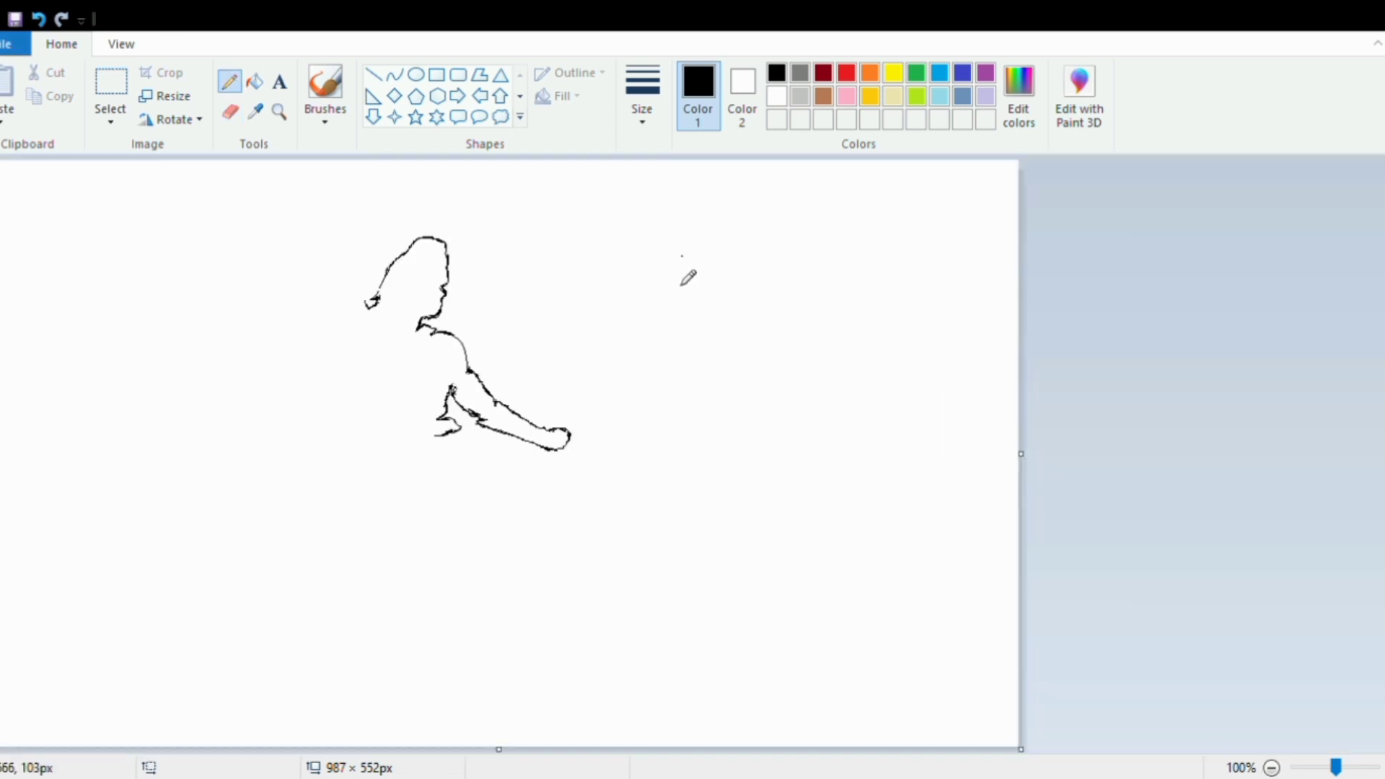
ctrl+scroll(248, 223, up, 1)
scroll(247, 223, down, 3)
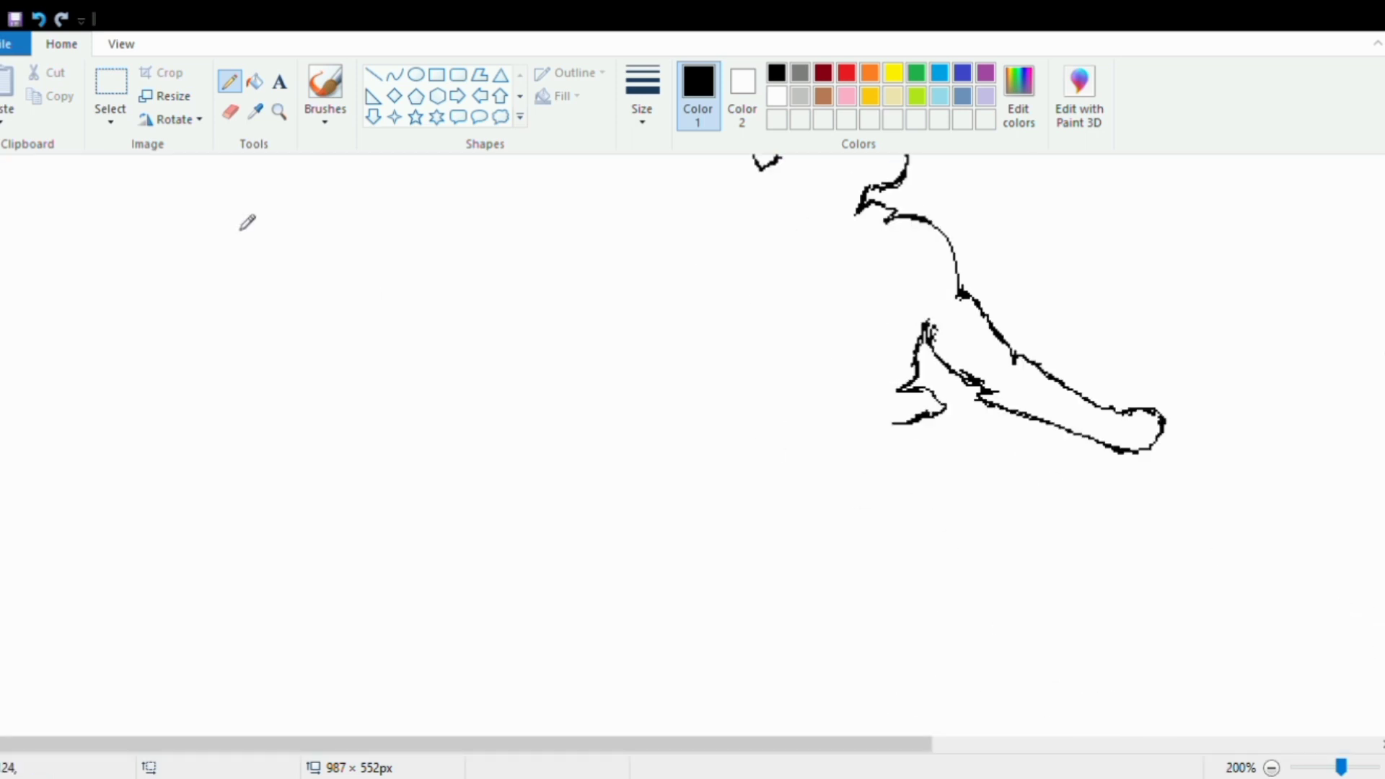
click(111, 79)
click(230, 111)
scroll(1003, 555, up, 3)
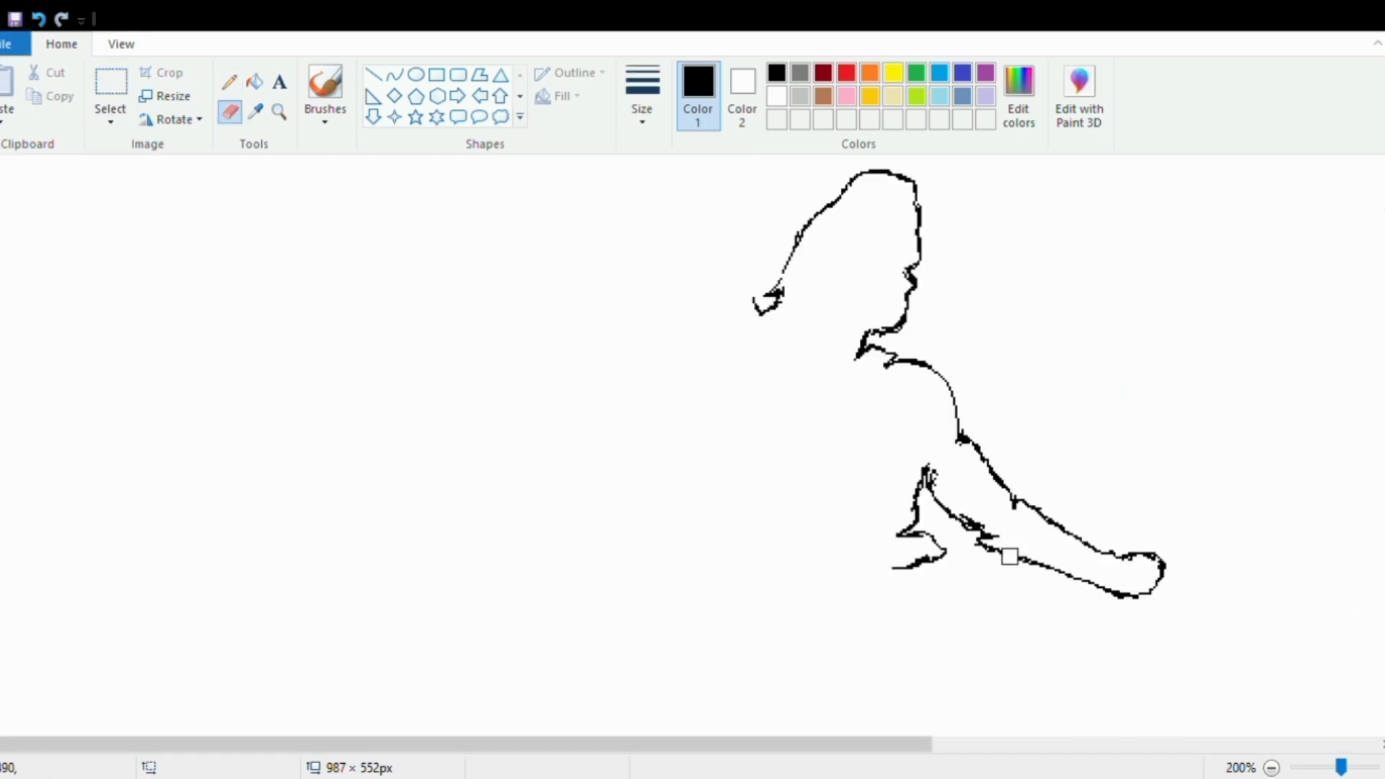
mouse_move(1005, 556)
mouse_down()
mouse_move(1077, 533)
mouse_move(1088, 592)
mouse_up()
- Move the hand piece slightly lower and reconnect it to the elbow with two straight forearm lines
click(115, 81)
drag(1082, 495, 1193, 655)
drag(1135, 609, 1137, 639)
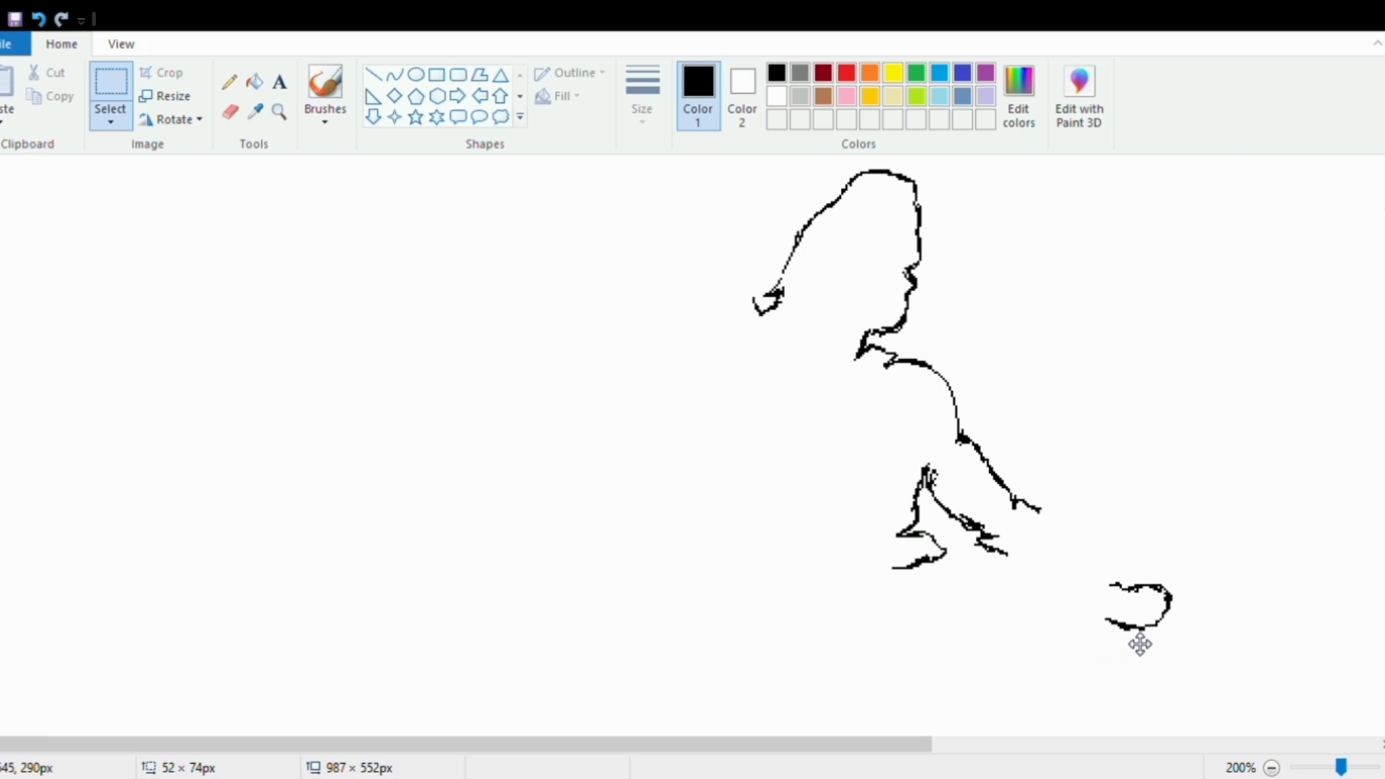
click(373, 74)
drag(1023, 503, 1131, 593)
drag(991, 546, 1124, 625)
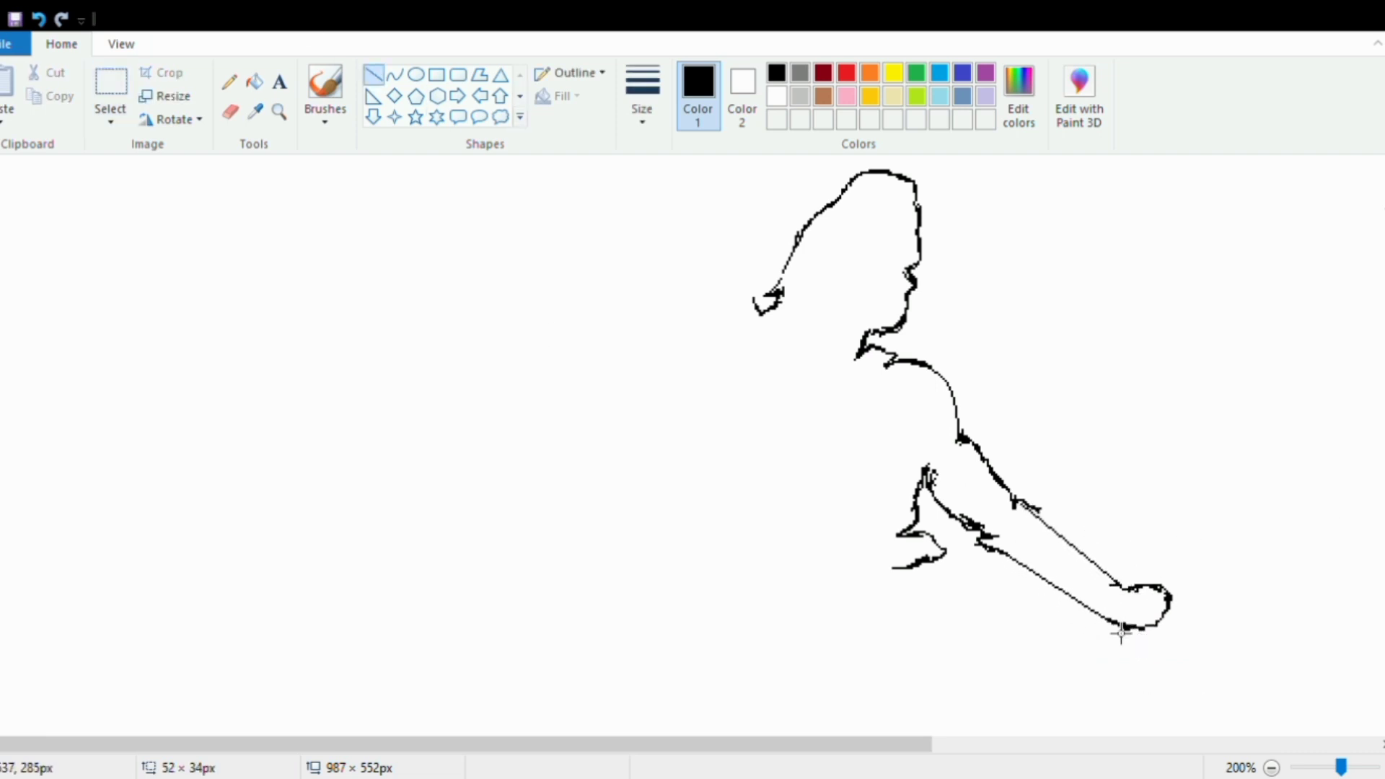
- Draw the front edge of the lower torso down to the hem with the Pencil
click(229, 81)
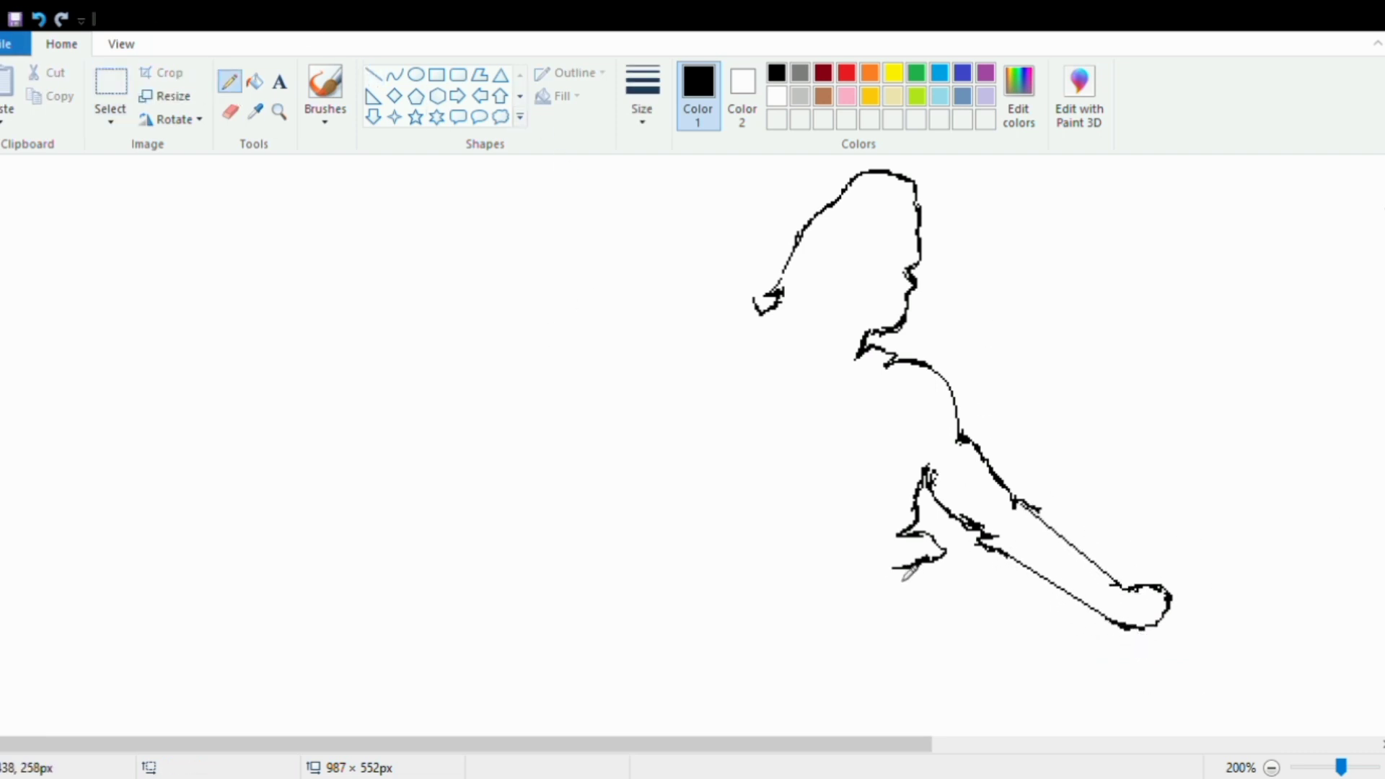
scroll(958, 389, down, 2)
mouse_move(903, 453)
mouse_down()
mouse_move(918, 497)
mouse_move(893, 525)
mouse_up()
scroll(764, 341, up, 2)
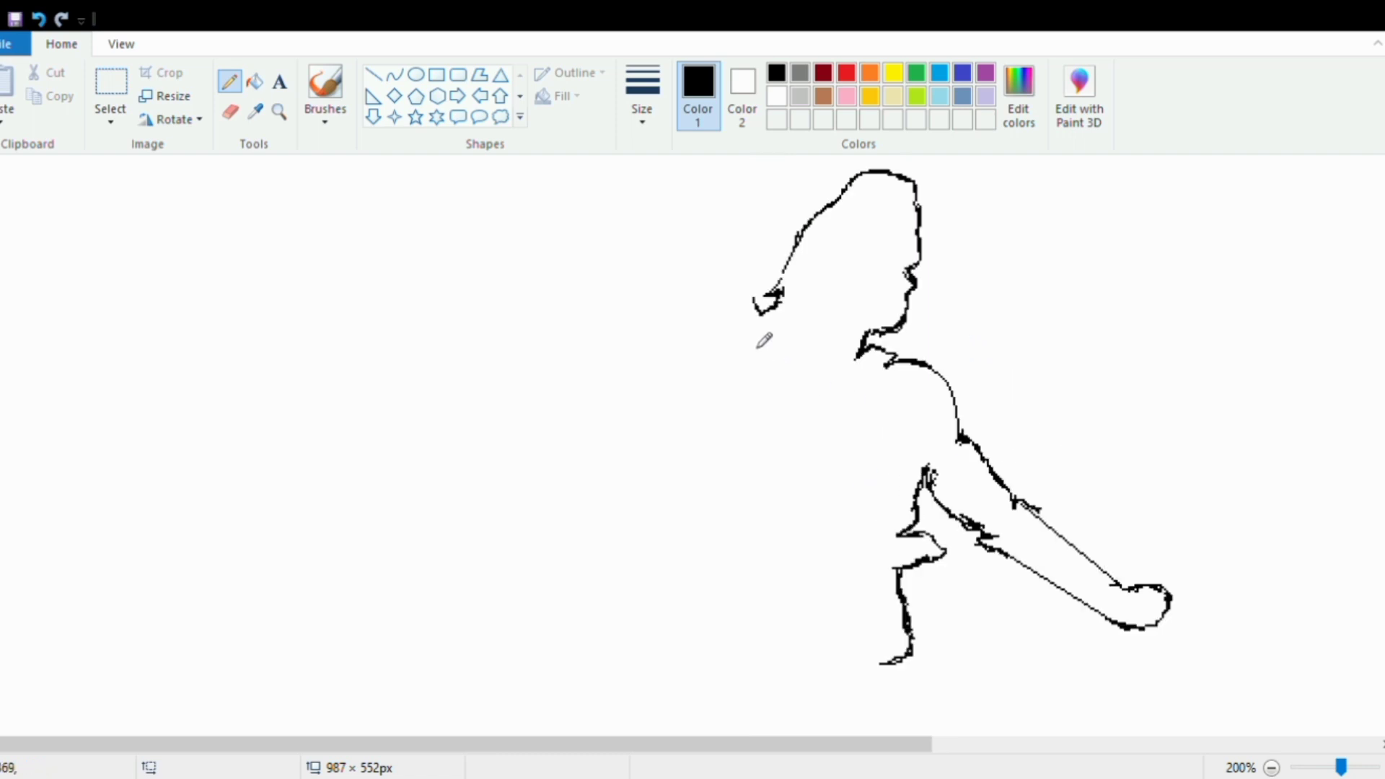
- Draw the rear shoulder and the back edge down to the waist with the Pencil
mouse_move(766, 319)
mouse_down()
mouse_move(724, 332)
mouse_move(741, 317)
mouse_move(706, 348)
mouse_move(737, 366)
mouse_move(711, 421)
mouse_move(717, 449)
mouse_move(707, 440)
mouse_move(737, 484)
mouse_up()
click(111, 86)
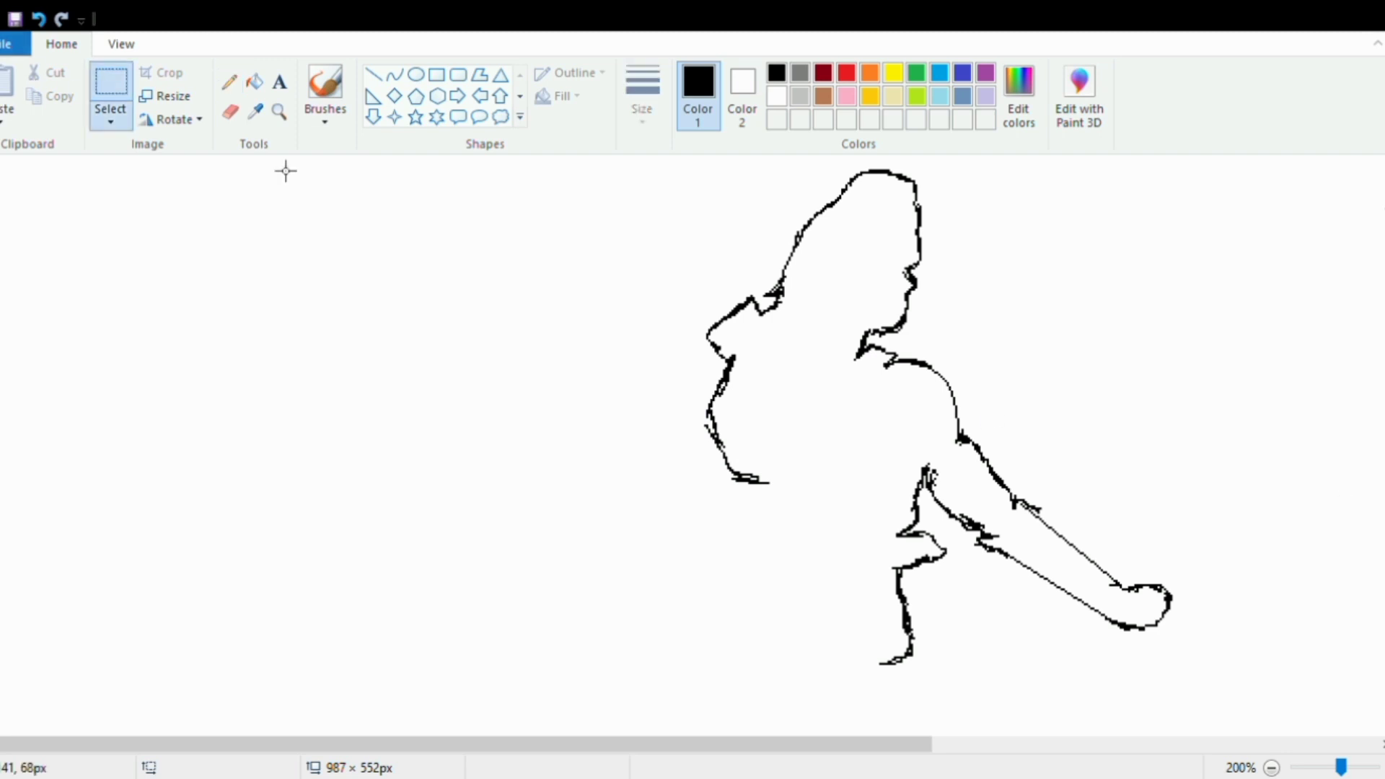
drag(653, 399, 838, 619)
mouse_move(740, 509)
mouse_down()
mouse_move(733, 535)
mouse_move(918, 566)
mouse_up()
click(17, 191)
click(395, 74)
click(38, 19)
drag(683, 436, 837, 529)
click(36, 18)
- Remove the lower part of the back outline within a selection of about 88 × 105 px
click(111, 87)
drag(689, 405, 875, 628)
click(39, 18)
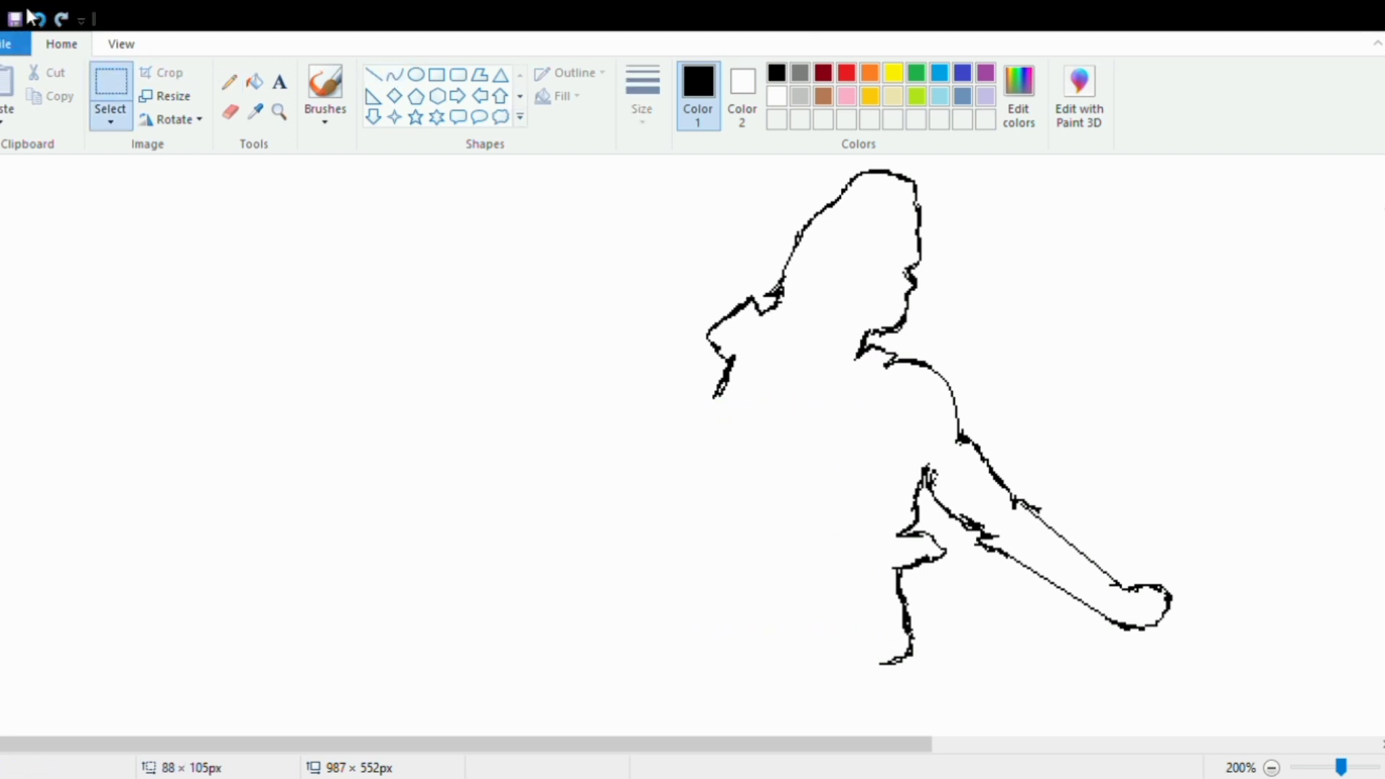
- Draw a downward-bowed curve about 104 px wide from the front of the waist across to the back
click(394, 75)
drag(907, 566, 690, 487)
mouse_move(754, 512)
mouse_down()
mouse_move(765, 562)
mouse_move(751, 532)
mouse_up()
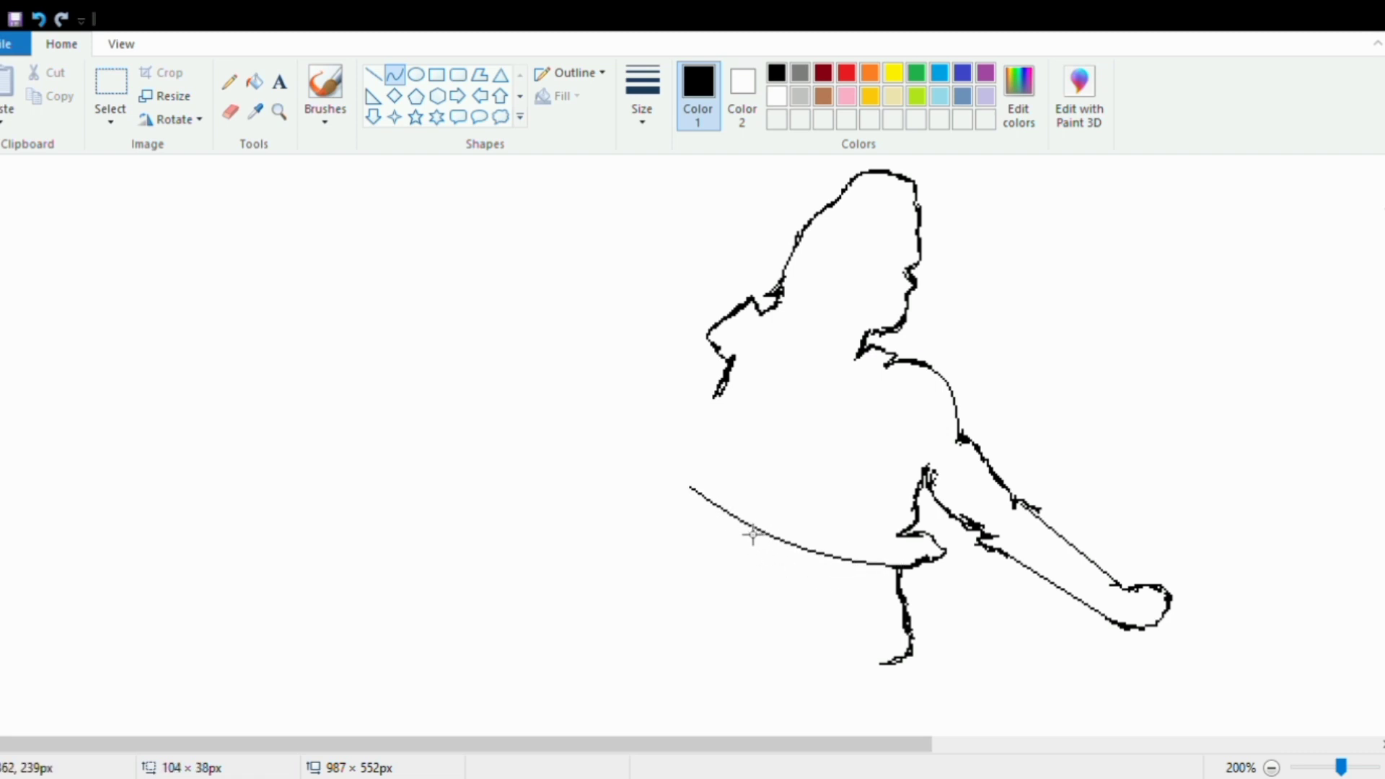
- Redraw the back edge down to the waist with the Pencil, clearing the middle of the waist curve
click(229, 81)
mouse_move(727, 394)
mouse_down()
mouse_move(700, 458)
mouse_move(711, 516)
mouse_move(745, 543)
mouse_move(759, 510)
mouse_move(859, 557)
mouse_up()
click(229, 111)
click(229, 81)
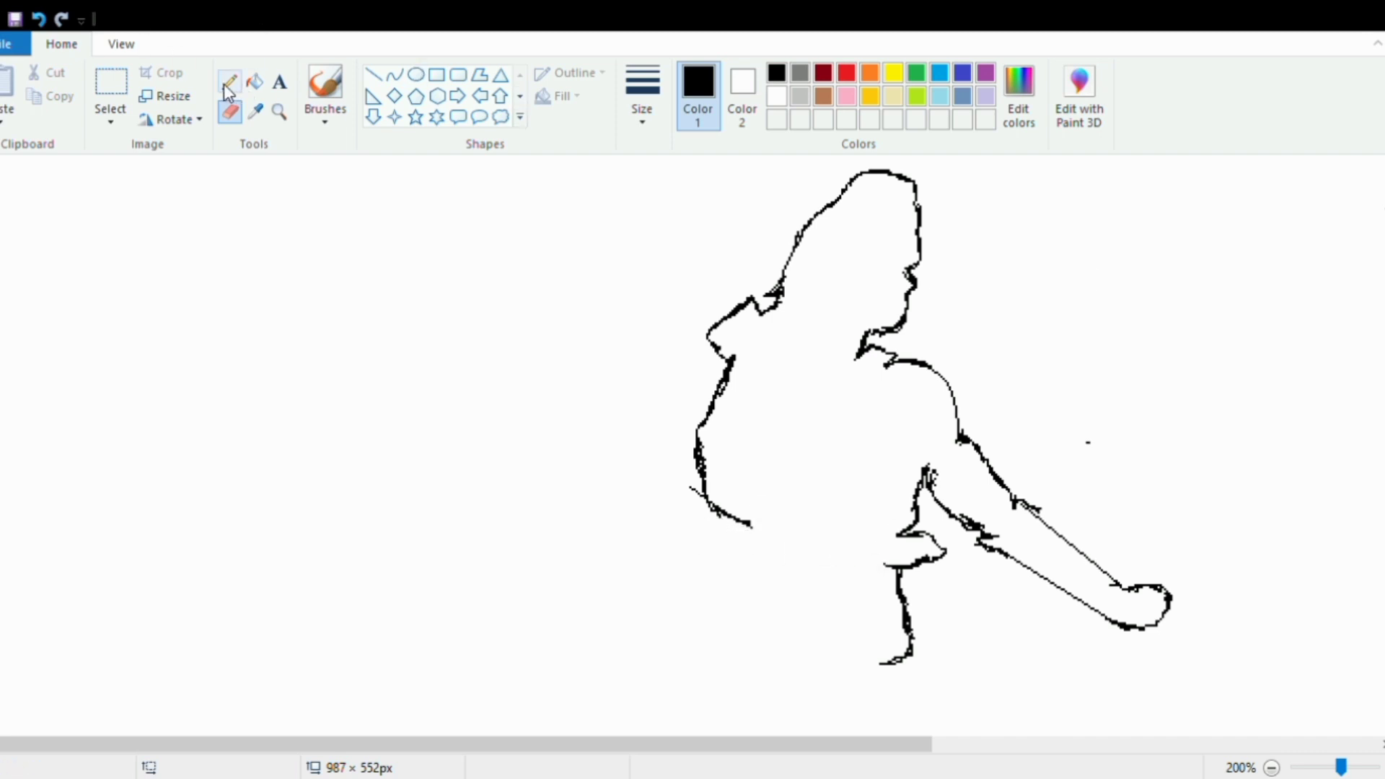
drag(727, 526, 735, 562)
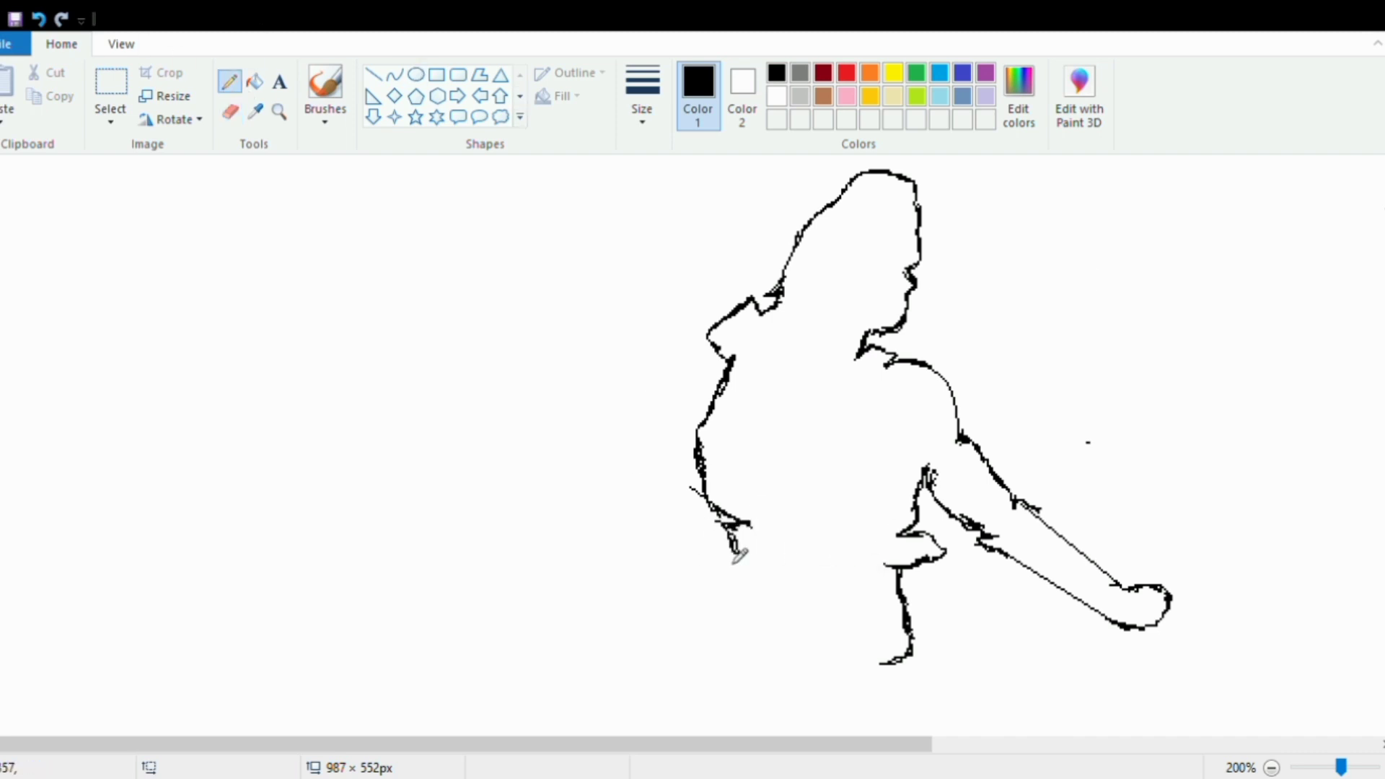
- Nudge the lower-back segment, a selection of about 29 × 51 px, a few pixels outward to the left
click(110, 82)
drag(652, 415, 714, 525)
key(Left)
key(Left)
key(Left)
key(Left)
key(Left)
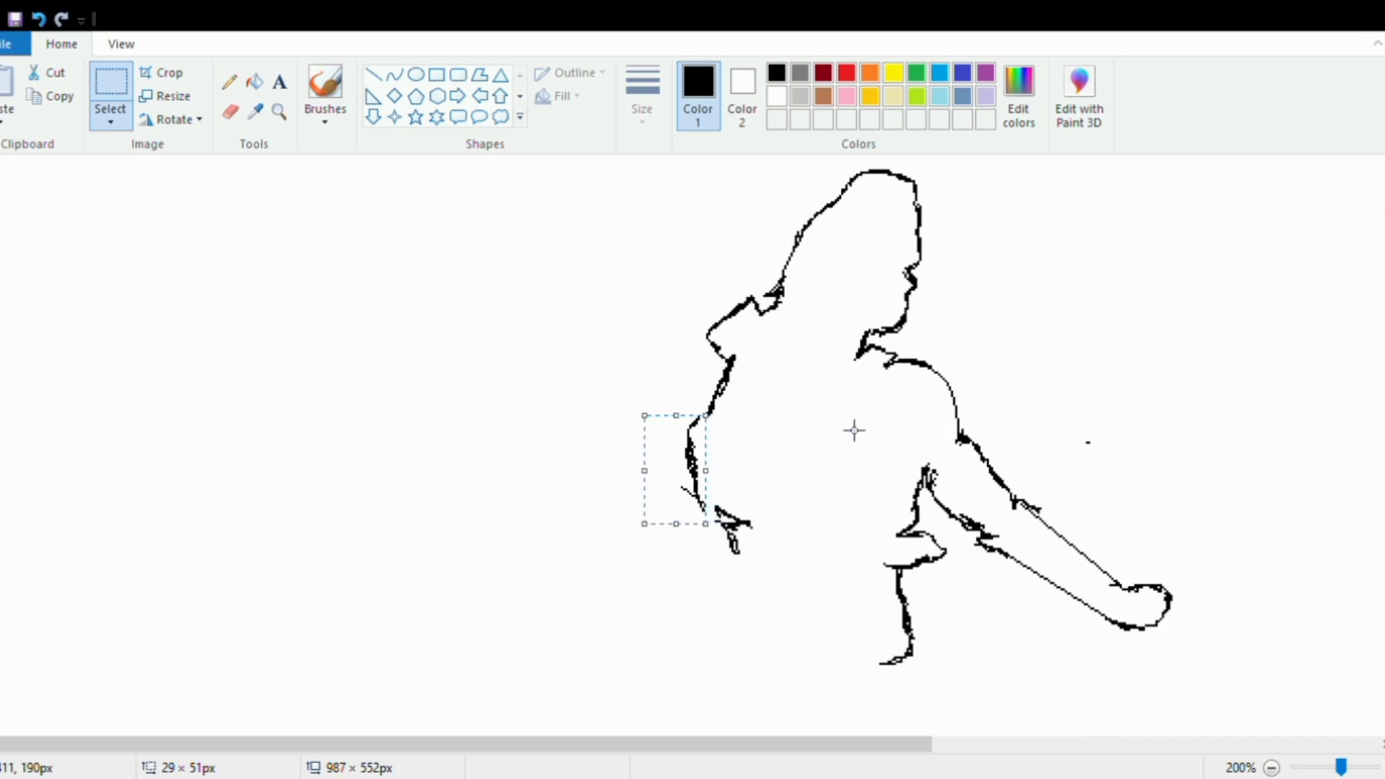
click(853, 431)
- Thicken the upper back edge to meet the shifted segment and extend the rear torso edge down to the hem
click(230, 81)
mouse_move(729, 357)
mouse_down()
mouse_move(691, 424)
mouse_move(701, 415)
mouse_up()
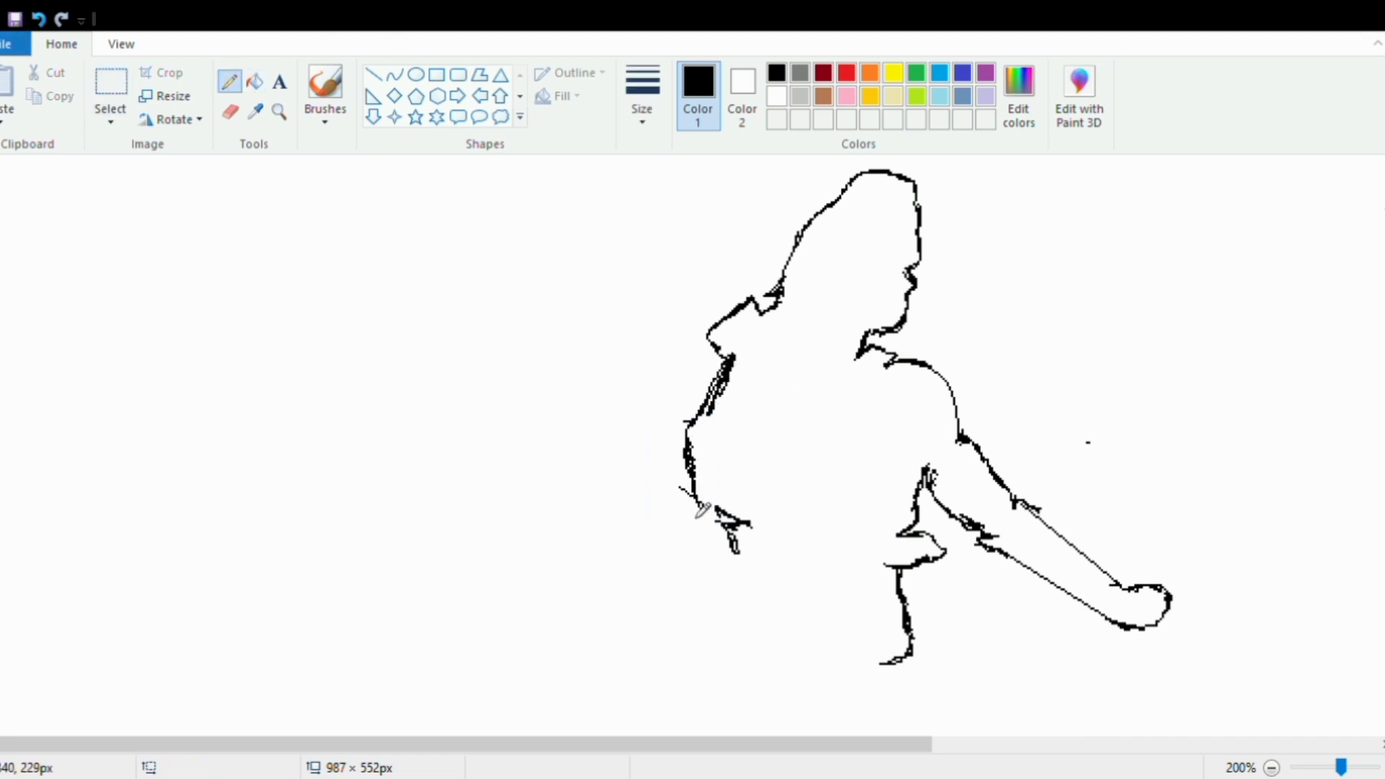
mouse_move(730, 559)
mouse_down()
mouse_move(747, 596)
mouse_move(738, 662)
mouse_up()
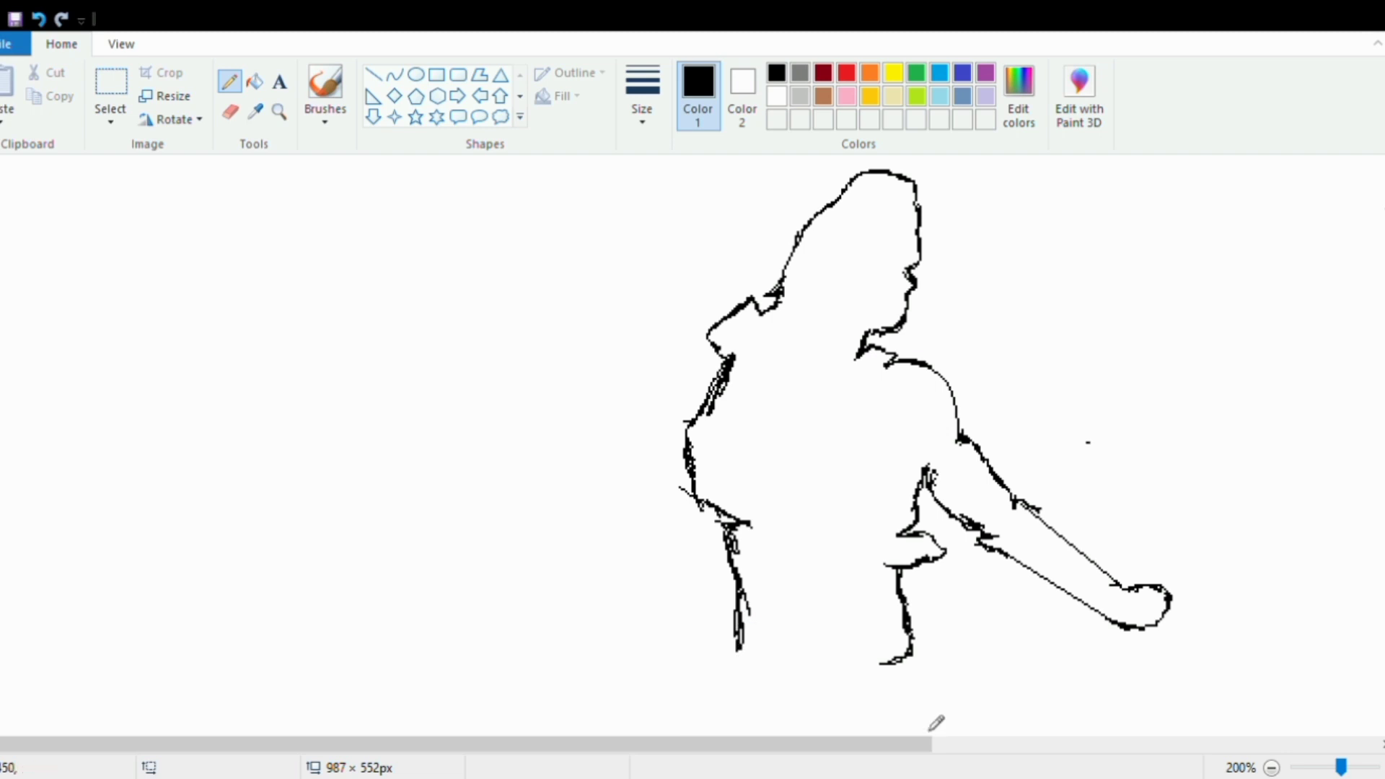
- Close the bottom of the torso with a shallow downward-bowed curve about 80 px wide
click(1272, 767)
click(394, 75)
drag(360, 466, 440, 465)
click(379, 477)
click(413, 478)
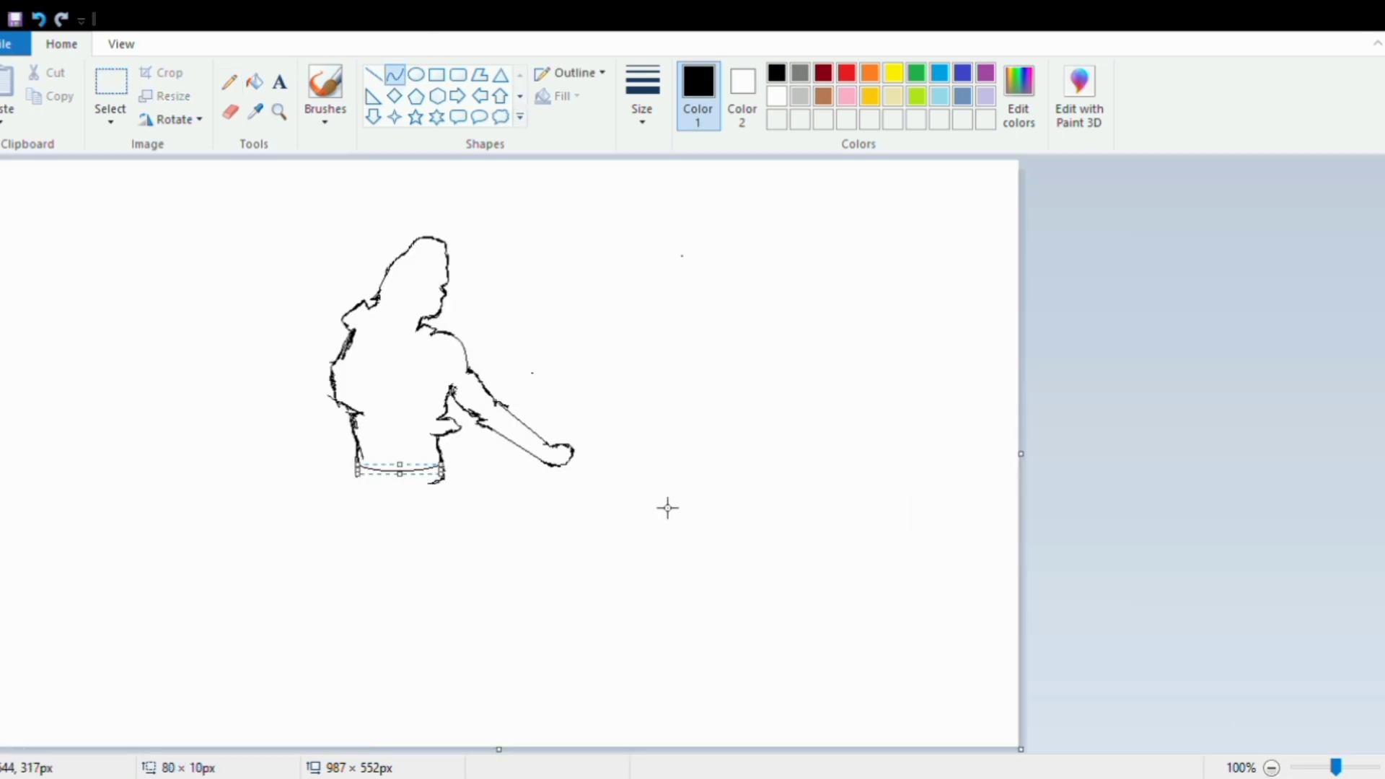
click(672, 512)
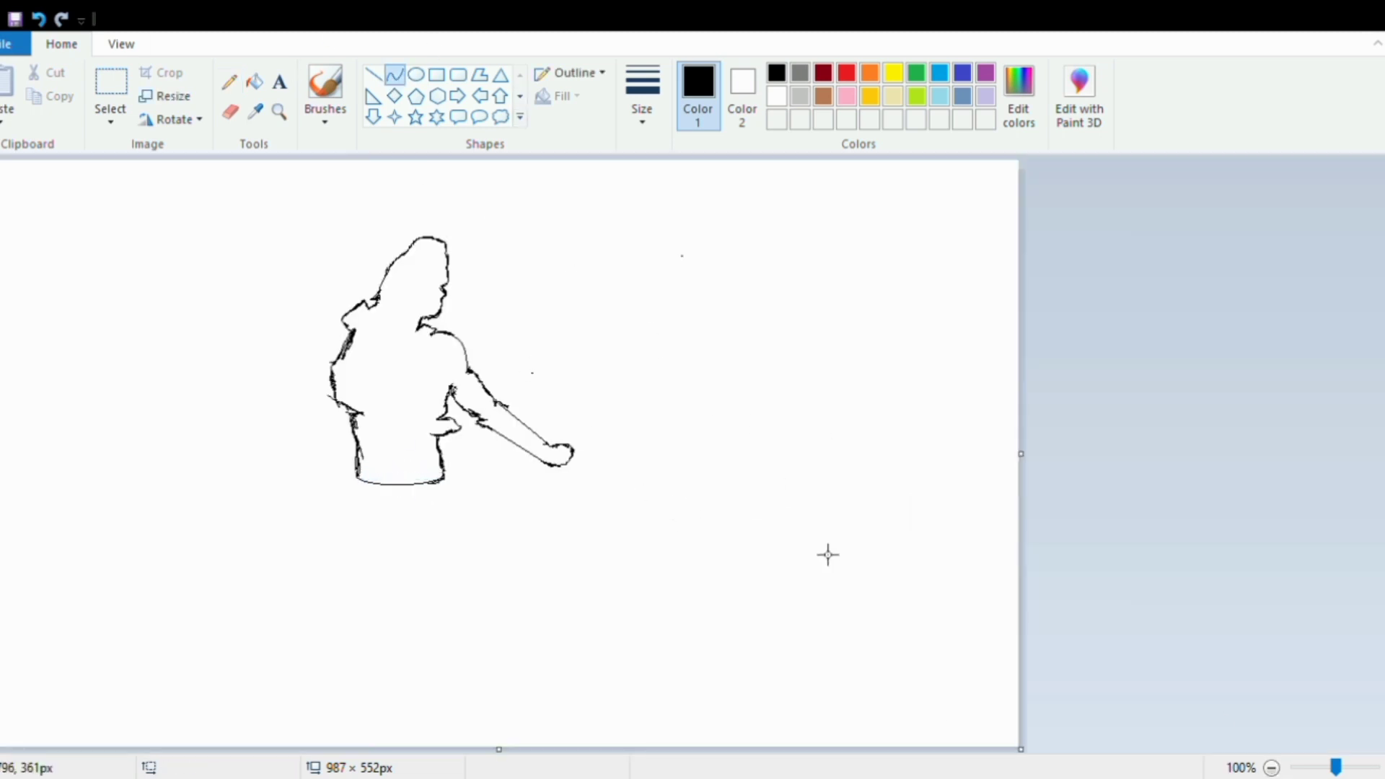
- Draw a small pointed tuft of hair at the back of the crown with the Pencil
click(229, 81)
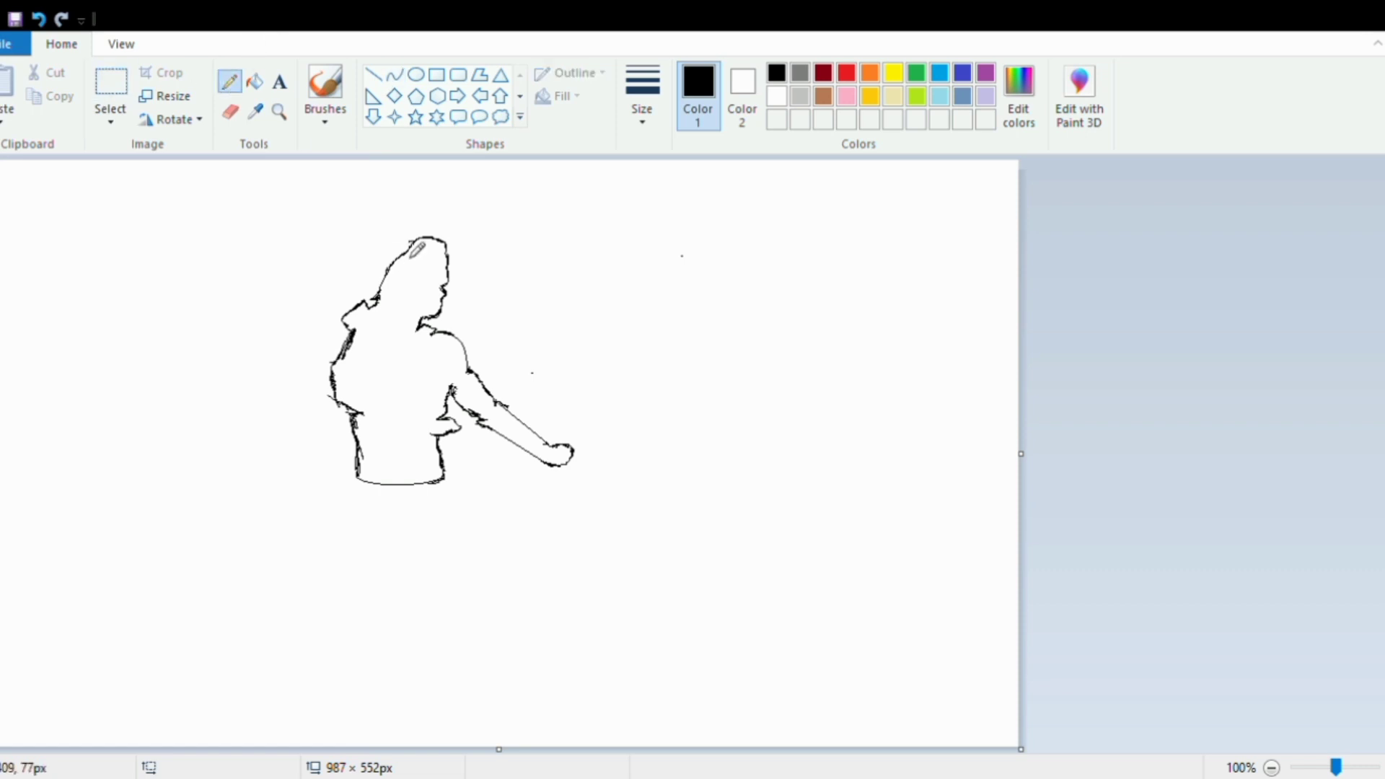
key(ctrl+Page_Up)
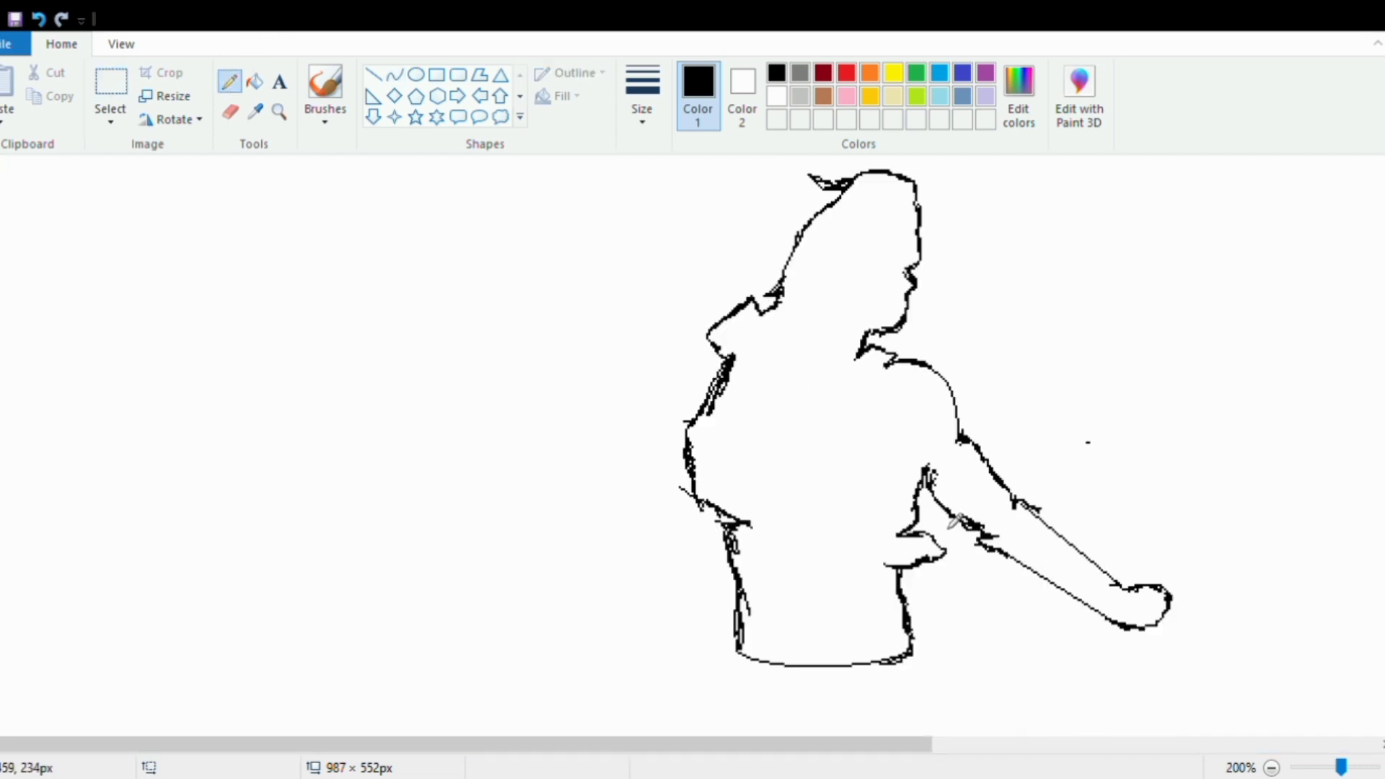
- Erase the middle of the hem curve and draw zigzag fold strokes below its rear end
scroll(956, 521, down, 2)
click(229, 112)
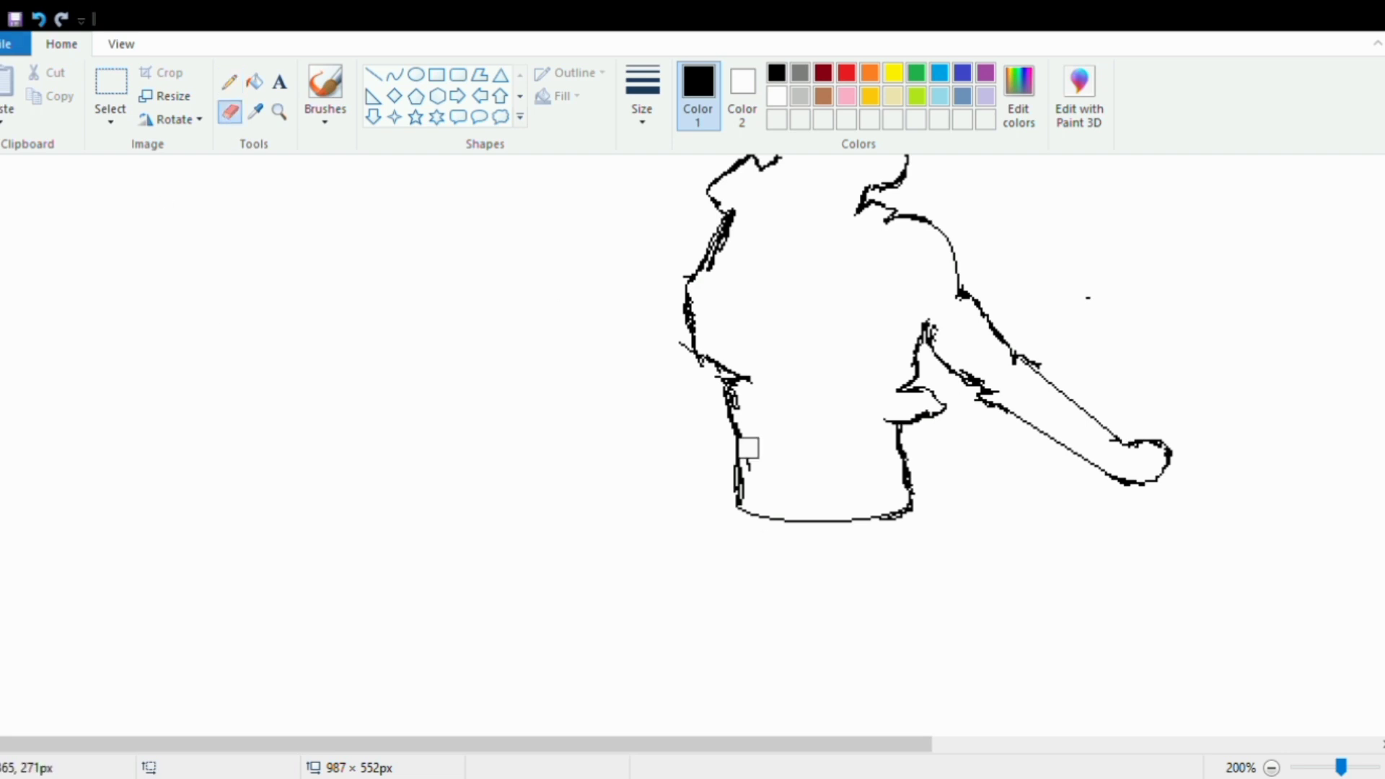
drag(768, 517, 865, 516)
click(230, 82)
drag(750, 515, 739, 548)
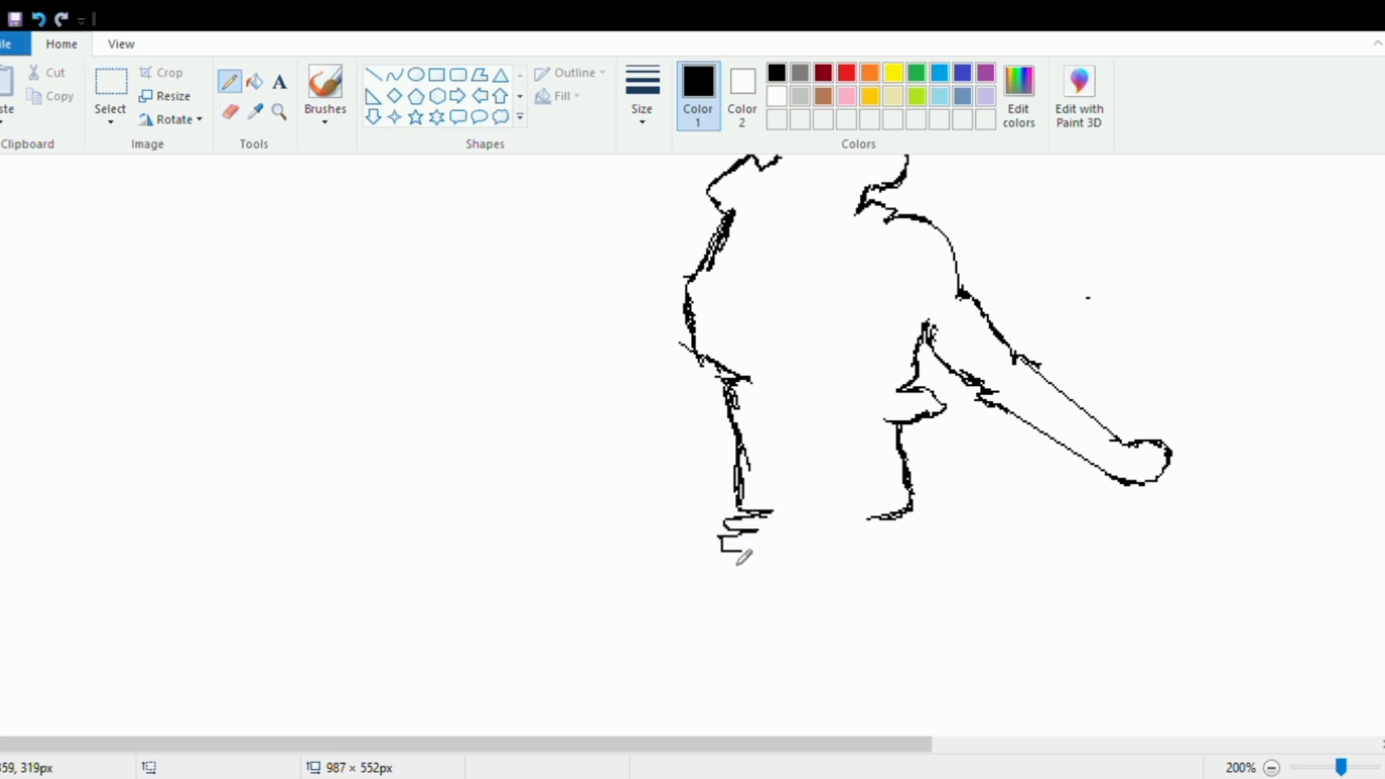
scroll(890, 503, up, 2)
click(111, 88)
drag(694, 686, 939, 770)
key(Delete)
key(ctrl+z)
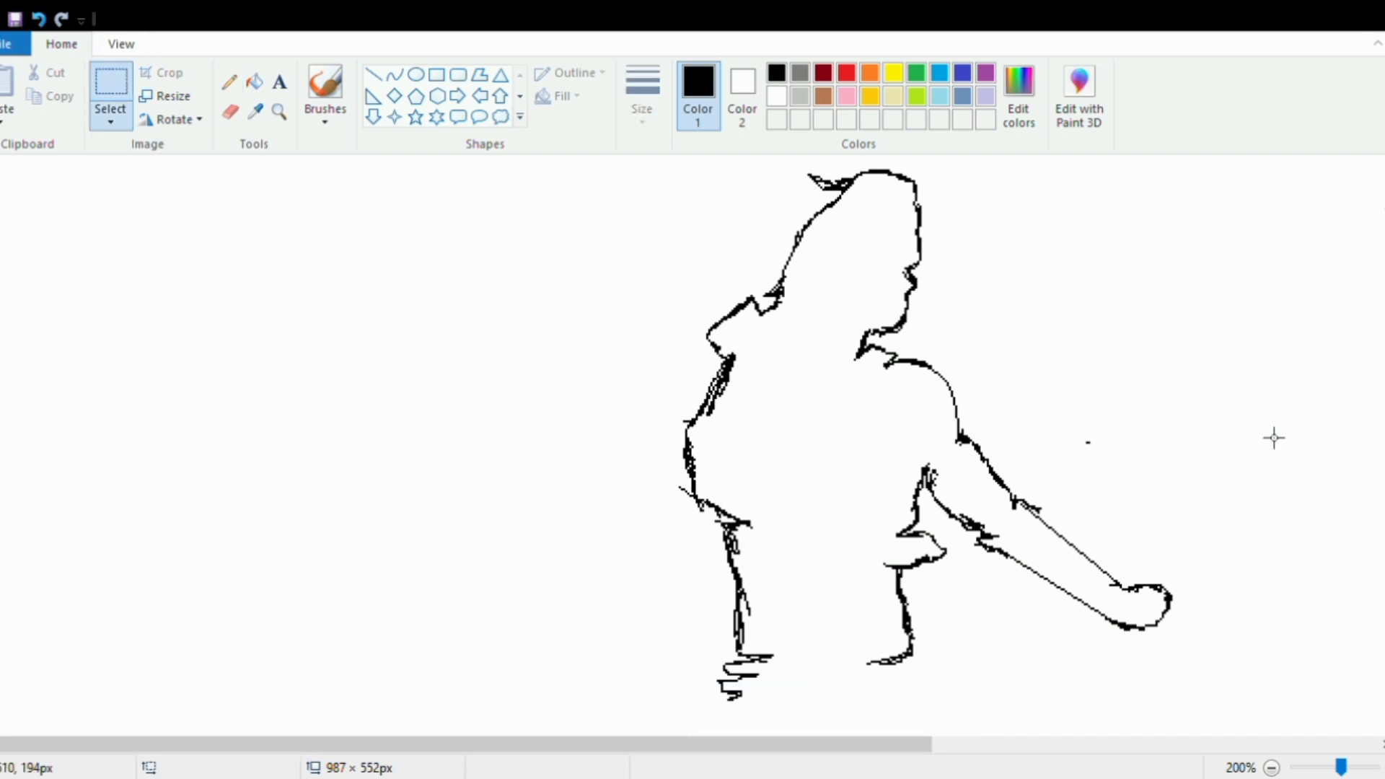
- Draw the front leg edge and the rear leg edge down from the hem with the Pencil
click(229, 82)
scroll(897, 533, down, 2)
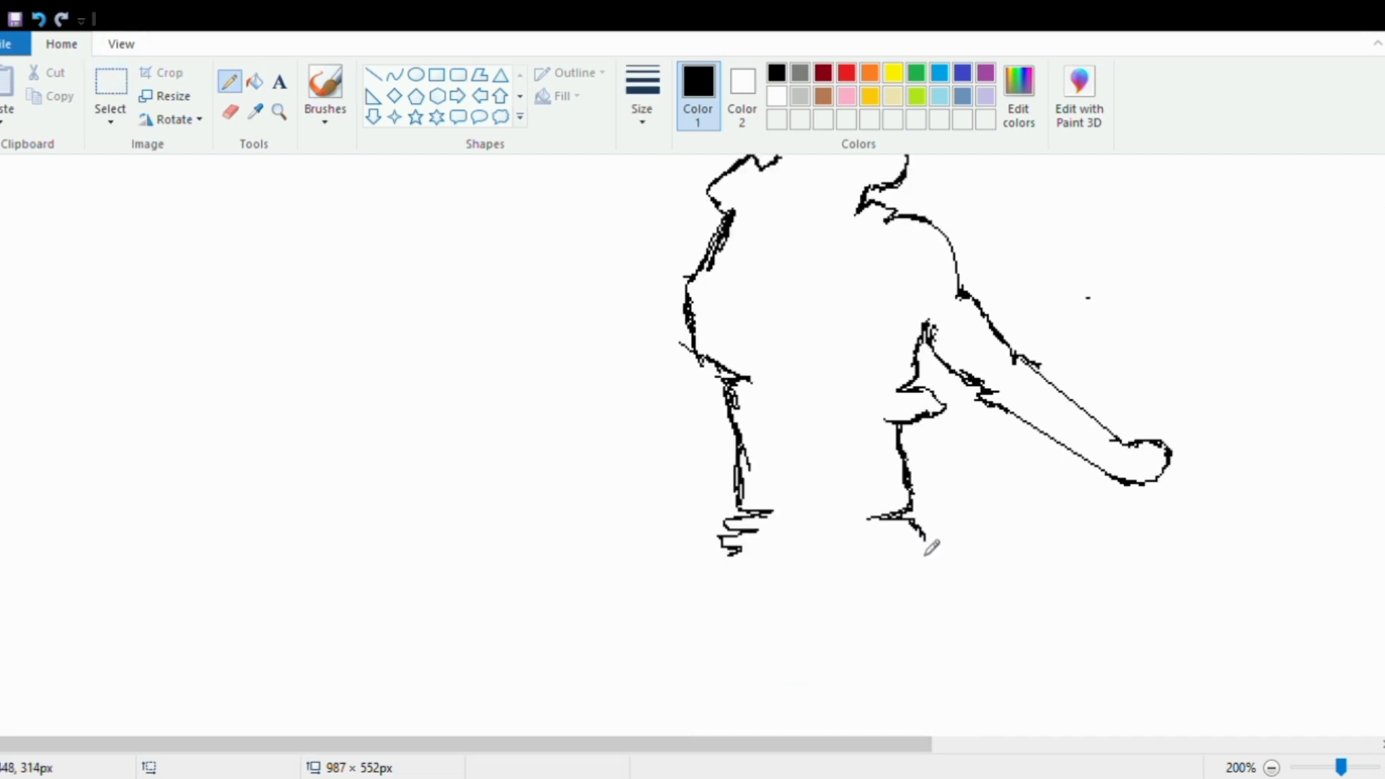
mouse_move(931, 550)
mouse_down()
mouse_move(948, 733)
mouse_move(951, 721)
mouse_up()
scroll(1045, 363, down, 2)
drag(727, 426, 732, 548)
scroll(1197, 457, down, 1)
- Squeeze the rear torso and leg edge, a selection of about 114 × 181 px, slightly narrower
click(126, 86)
drag(294, 421, 414, 615)
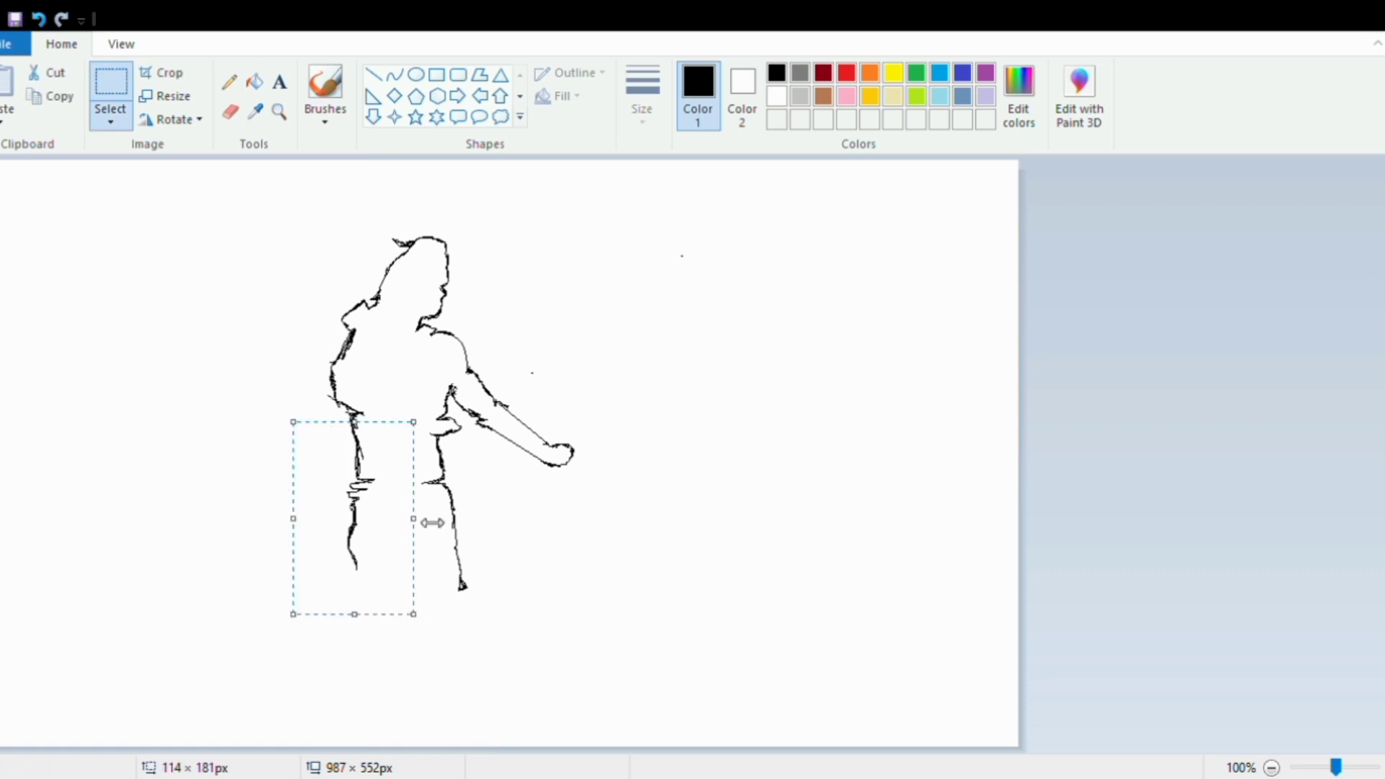
drag(414, 519, 373, 523)
drag(563, 496, 566, 499)
- Add a small crease stroke to the middle of the front leg edge with the Pencil
drag(433, 526, 526, 649)
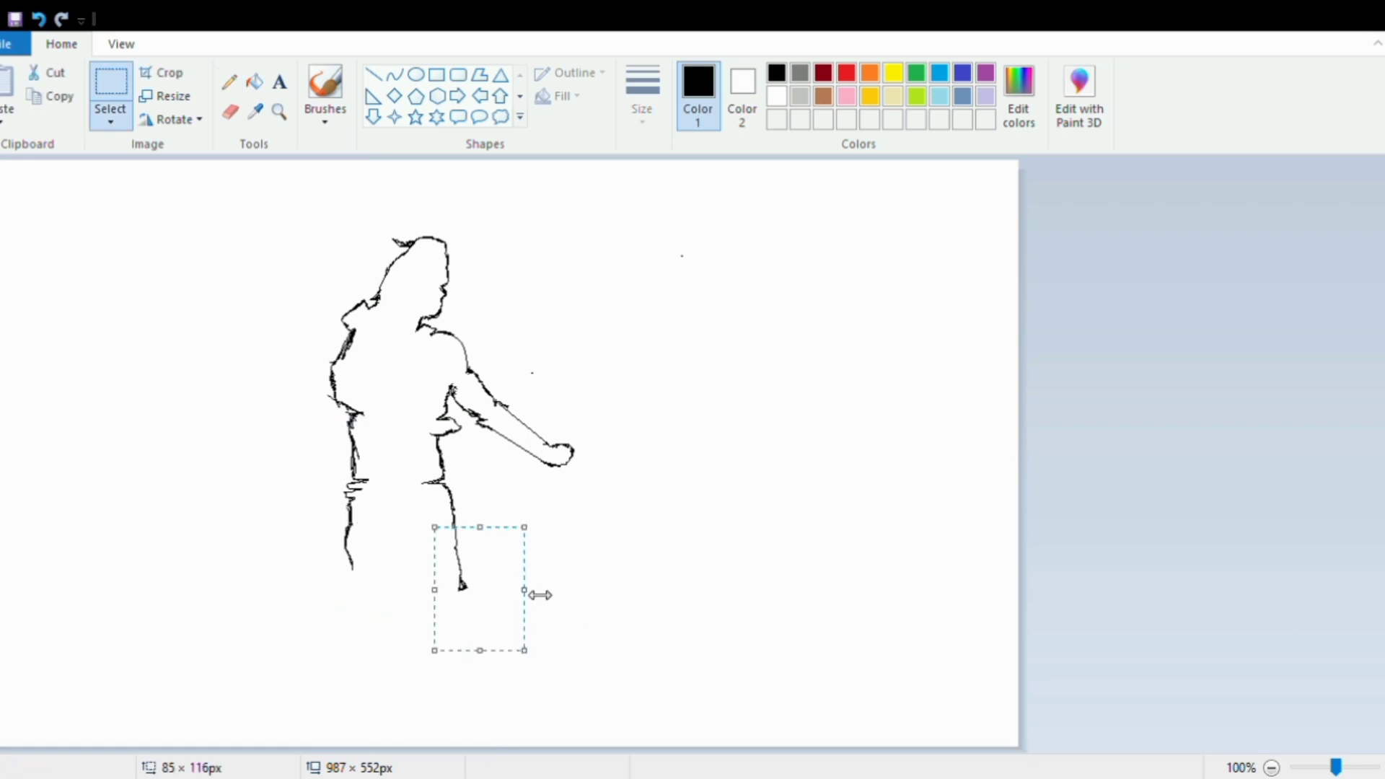
click(43, 259)
click(229, 82)
drag(454, 534, 451, 550)
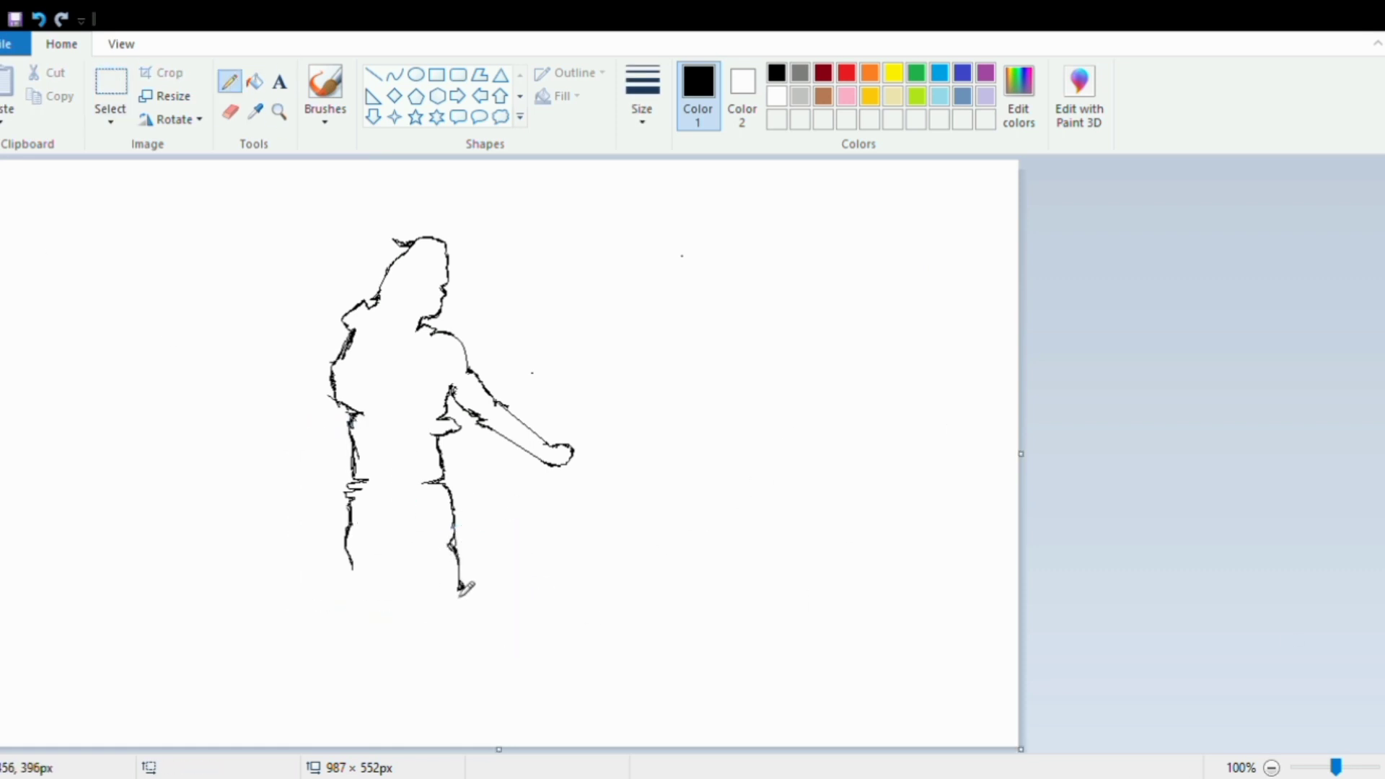
- Draw the crescent's inner arc with the Curve tool, from behind the figure's back, under the legs, and out past the front leg
click(394, 75)
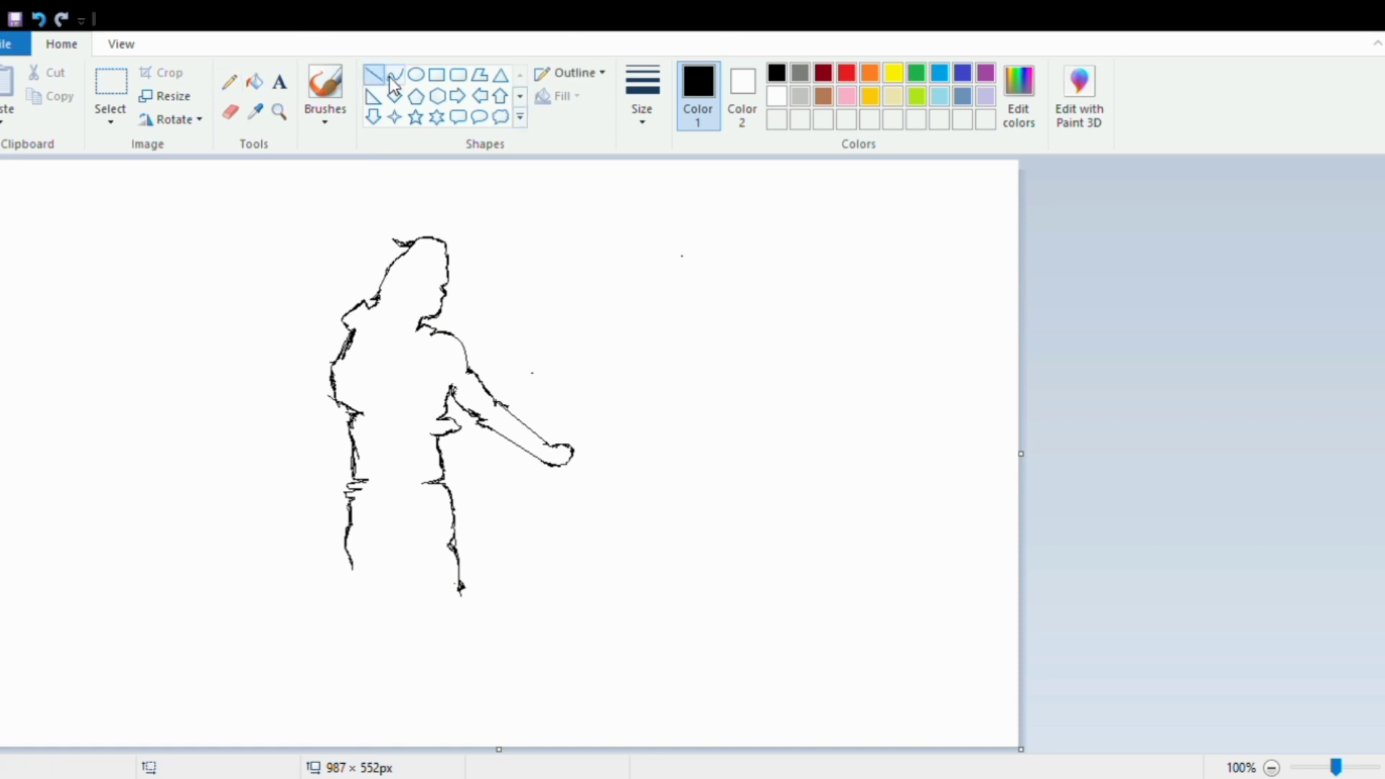
mouse_move(298, 360)
mouse_down()
mouse_move(461, 575)
mouse_move(550, 587)
mouse_move(572, 585)
mouse_move(567, 573)
mouse_up()
mouse_move(323, 438)
mouse_down()
mouse_move(304, 542)
mouse_move(281, 545)
mouse_up()
mouse_move(386, 630)
mouse_down()
mouse_move(371, 660)
mouse_move(365, 645)
mouse_up()
drag(265, 508, 259, 508)
click(730, 399)
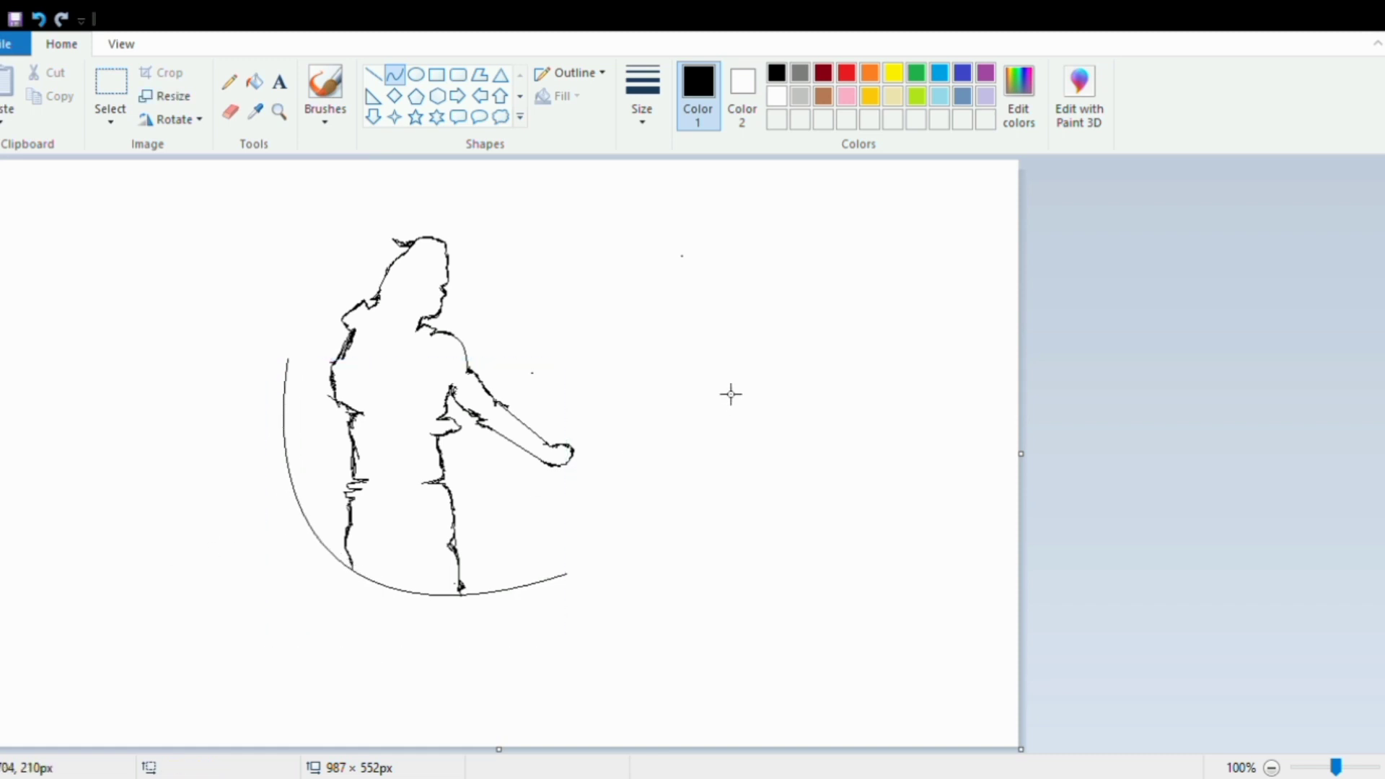
- Trim the arc's front end and draw a curve about 152 × 62 px from beneath the front leg up to the crescent's front tip
click(230, 111)
click(399, 78)
drag(437, 596, 587, 531)
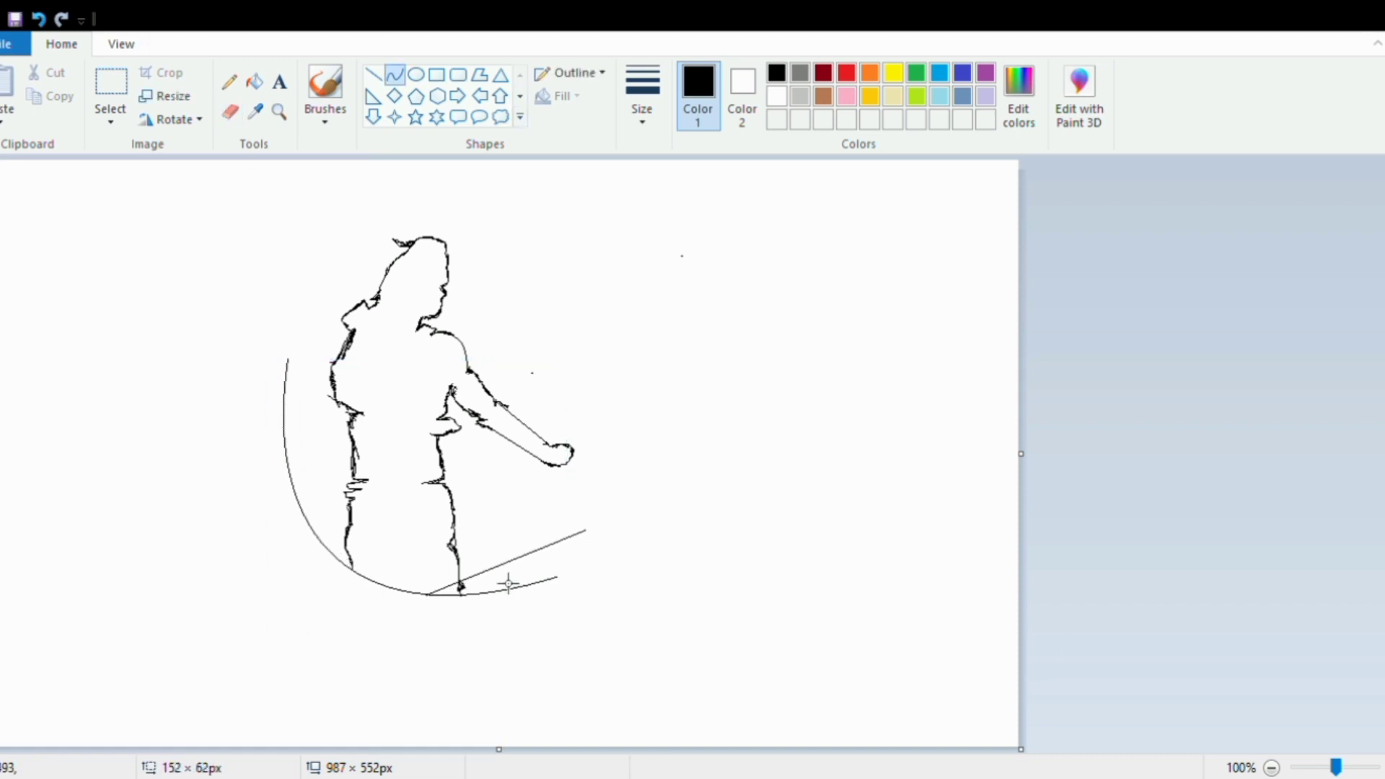
drag(507, 578, 572, 572)
click(572, 572)
- Draw the crescent's outer curve from its rear tip, below the figure, to its front tip
mouse_move(288, 359)
mouse_down()
mouse_move(588, 532)
mouse_move(164, 652)
mouse_move(541, 744)
mouse_up()
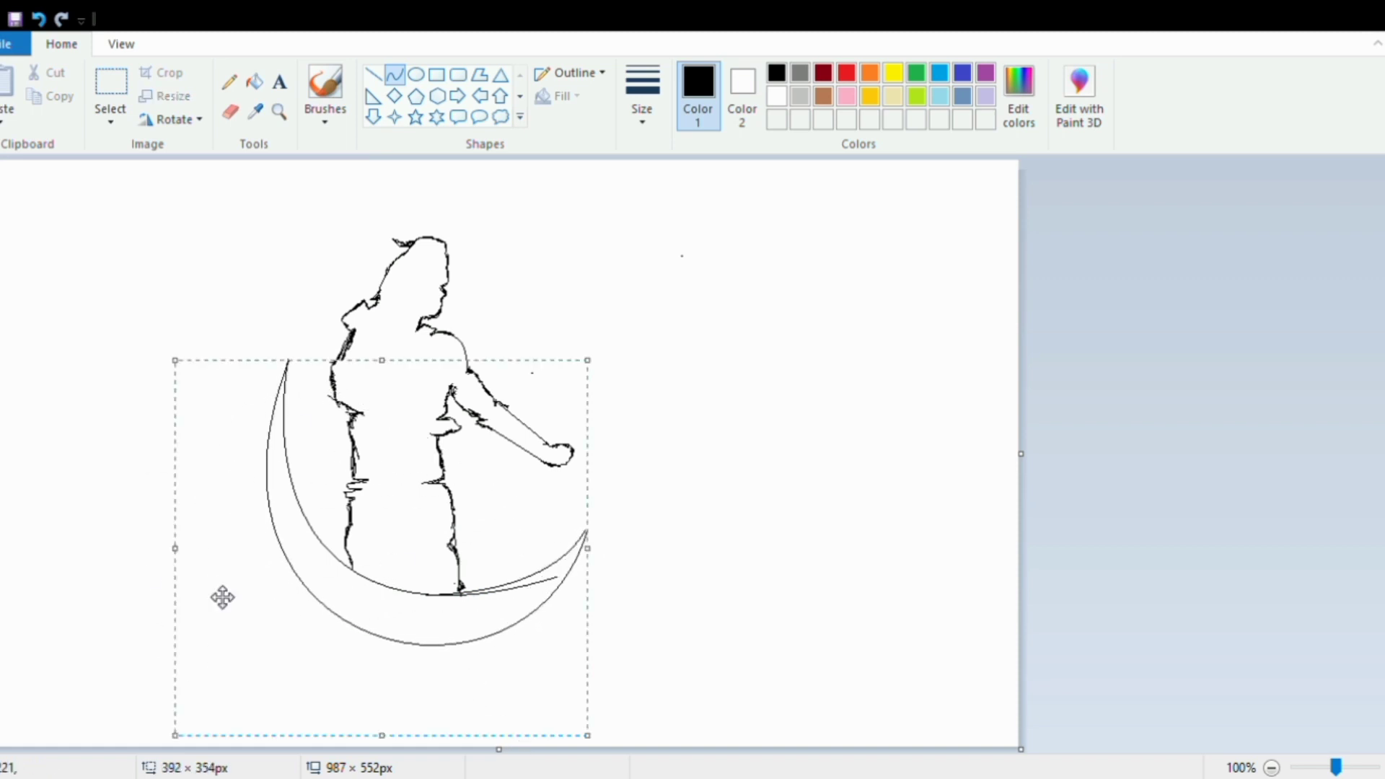
drag(184, 554, 180, 556)
drag(388, 746, 387, 742)
click(891, 435)
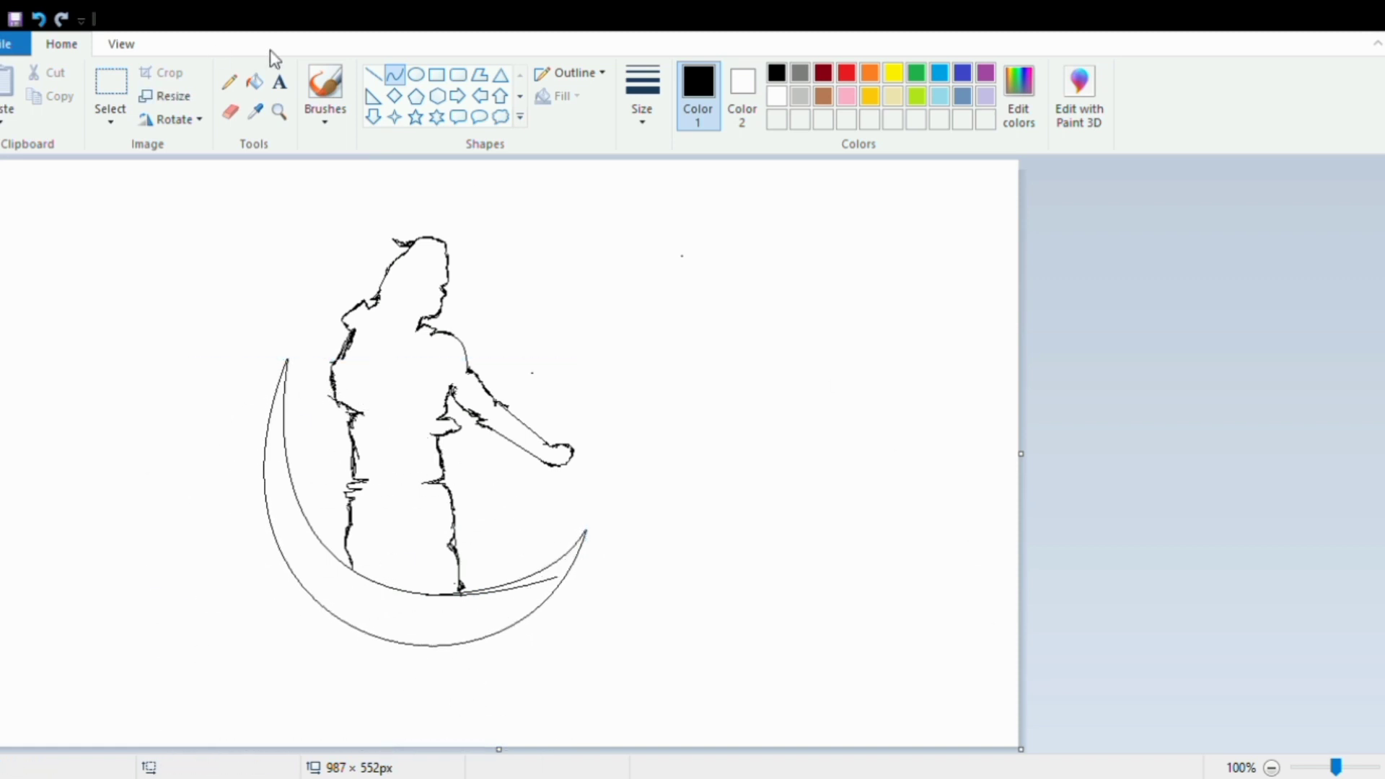
- Draw a thicker straight line for the arrow from the rear of the waist through the outstretched hand
click(373, 75)
drag(361, 414, 643, 517)
key(ctrl+plus)
key(ctrl+plus)
click(745, 368)
click(111, 87)
key(Delete)
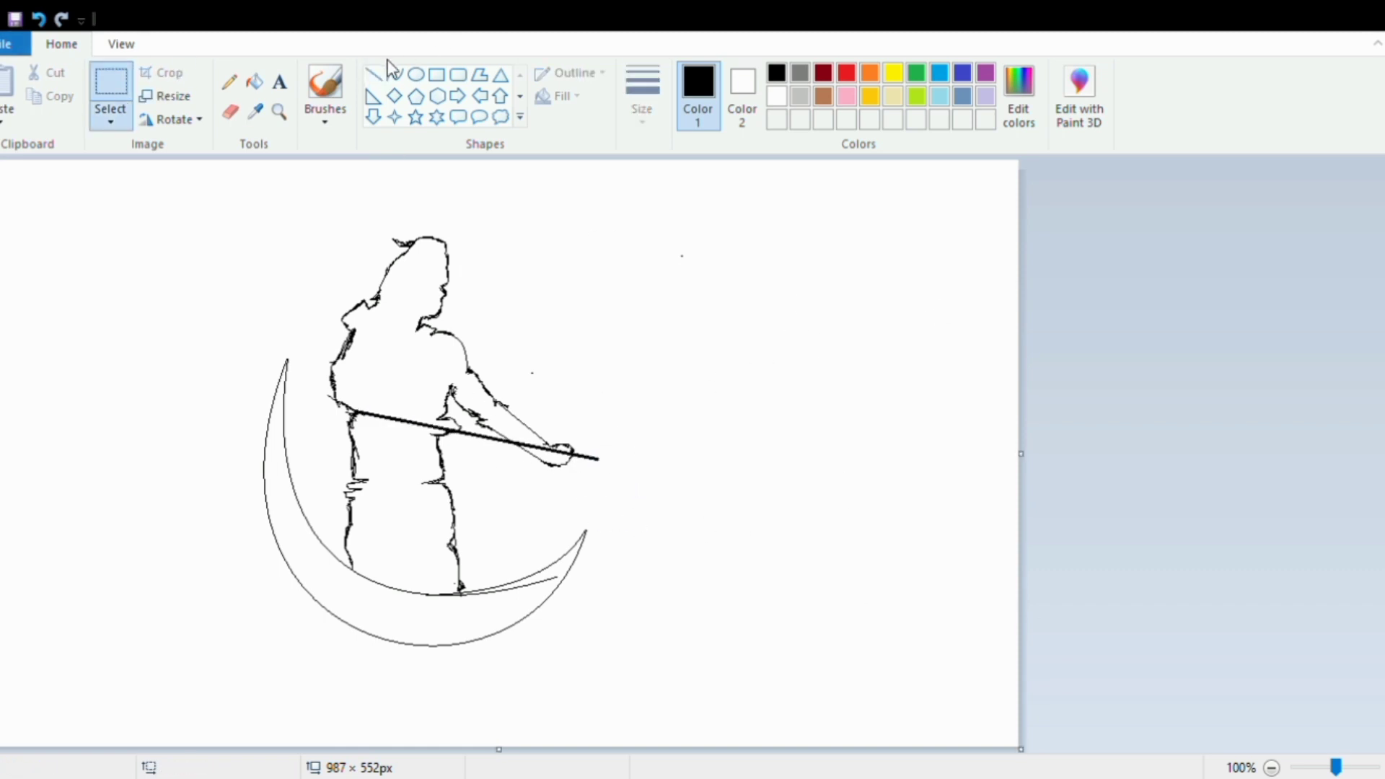
- Draw the bow's thick lower limb as a curve from the front leg's bottom to the hand, and add its grip through the hand
click(394, 74)
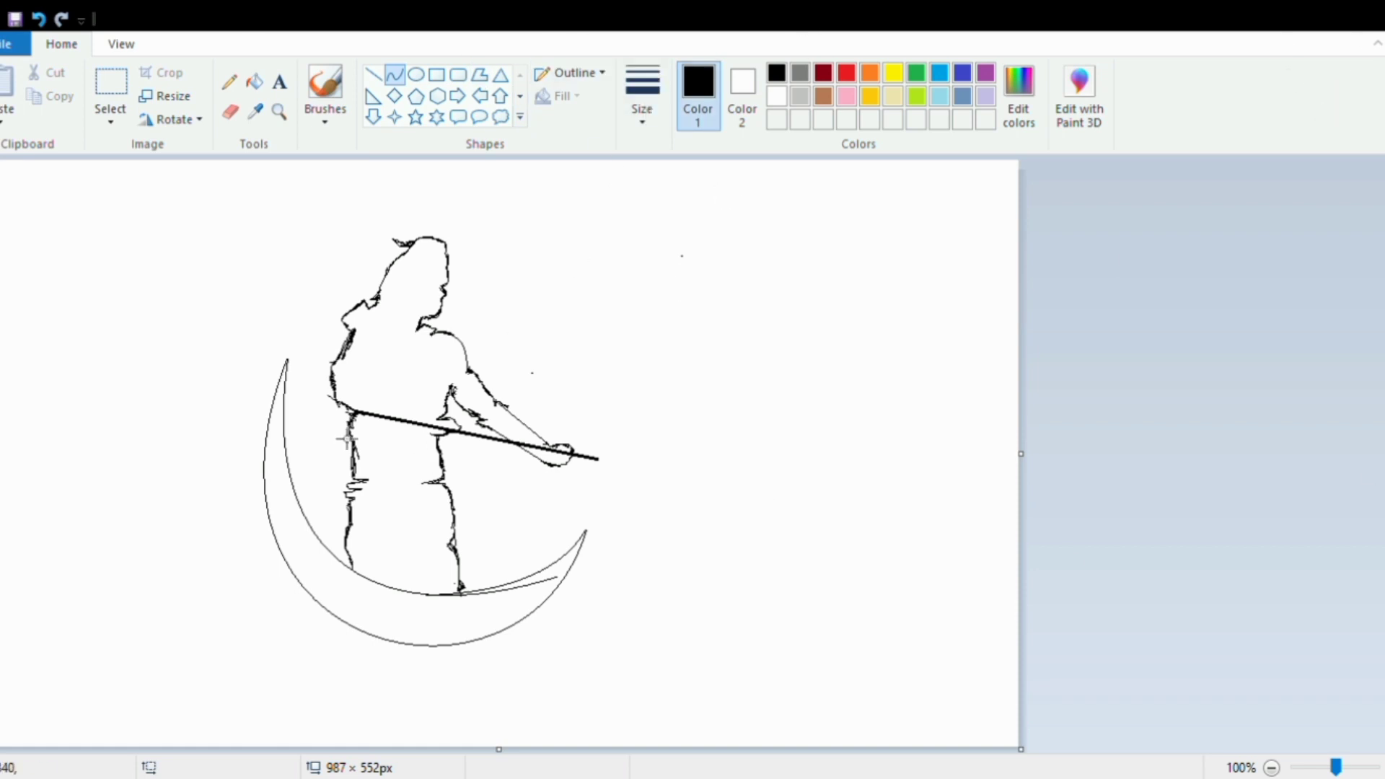
mouse_move(458, 583)
mouse_down()
mouse_move(544, 512)
mouse_move(553, 468)
mouse_move(534, 533)
mouse_move(564, 482)
mouse_move(501, 585)
mouse_up()
click(640, 101)
click(641, 238)
key(ctrl+z)
mouse_move(513, 574)
mouse_down()
mouse_move(553, 526)
mouse_move(584, 528)
mouse_up()
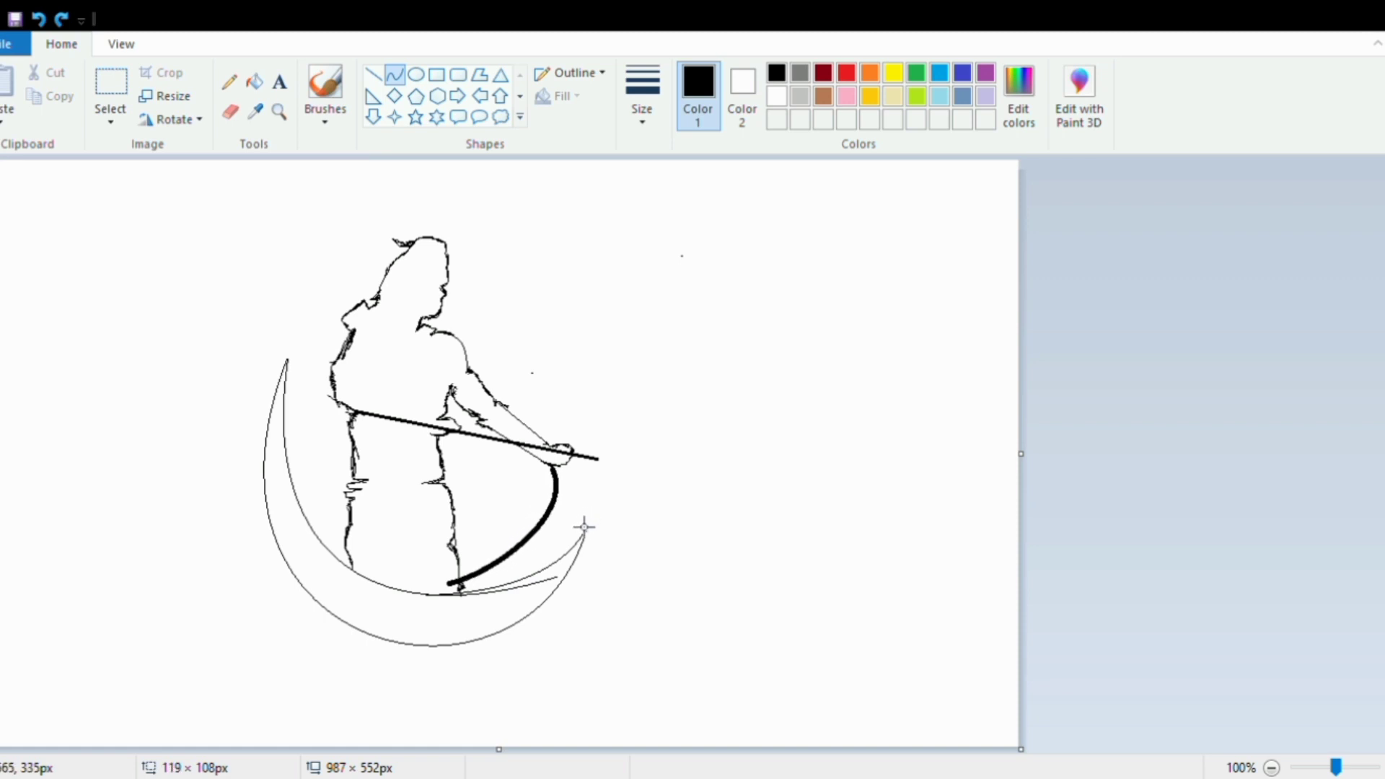
click(554, 503)
drag(560, 478, 572, 433)
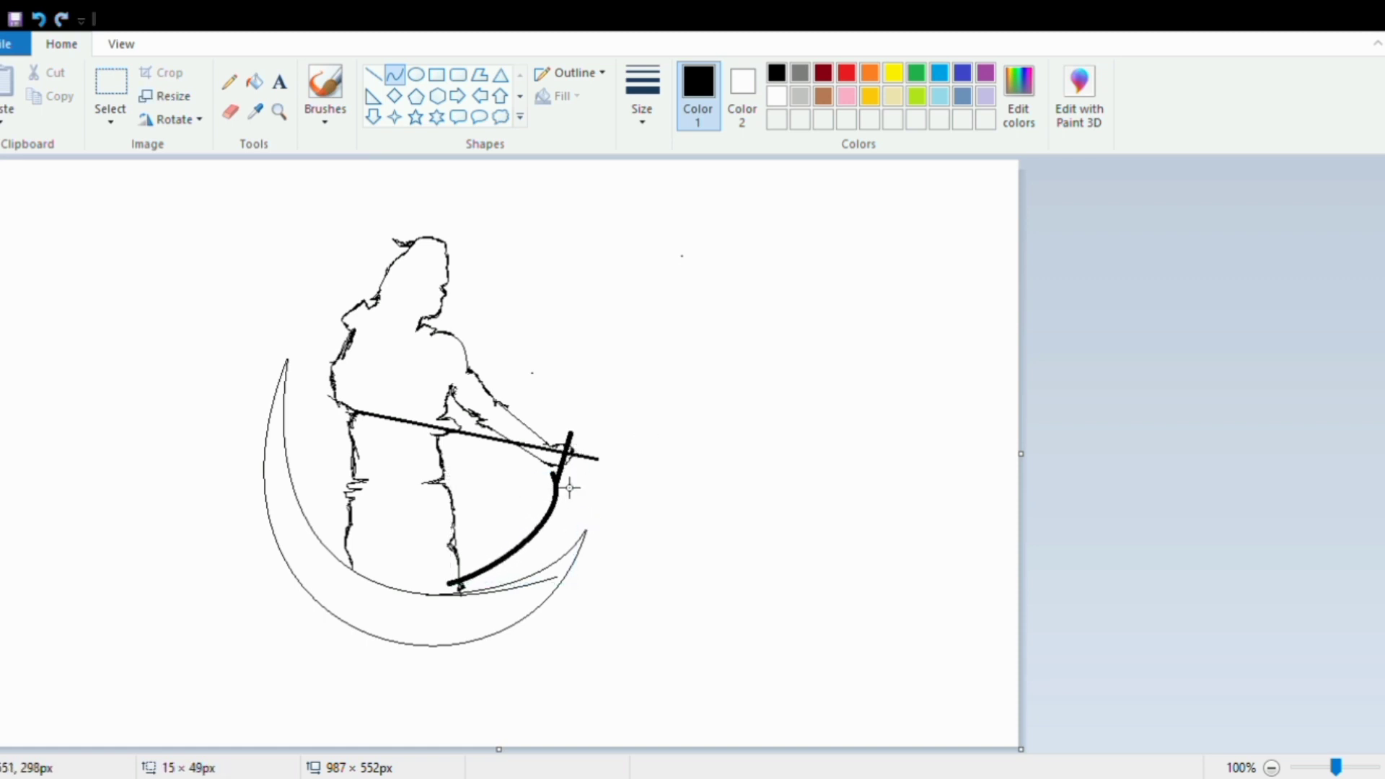
click(229, 80)
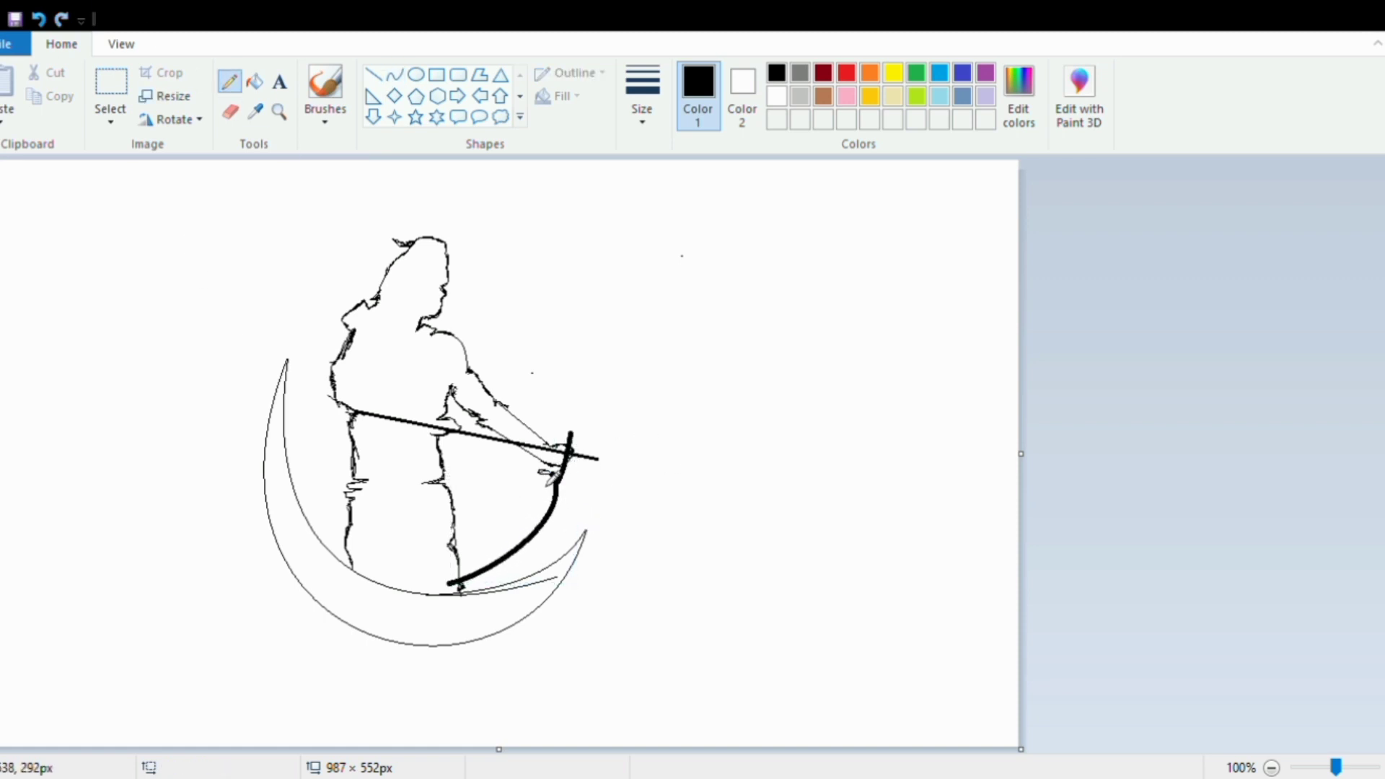
- Draw the bow's thick upper limb as a curve rising from the grip, and finish it with a hooked tip about 35 × 82 px
click(394, 74)
click(577, 434)
mouse_move(553, 425)
mouse_down()
mouse_move(581, 422)
mouse_move(603, 317)
mouse_up()
click(577, 434)
click(775, 418)
mouse_move(606, 372)
mouse_down()
mouse_move(606, 430)
mouse_move(634, 368)
mouse_move(605, 391)
mouse_up()
click(769, 386)
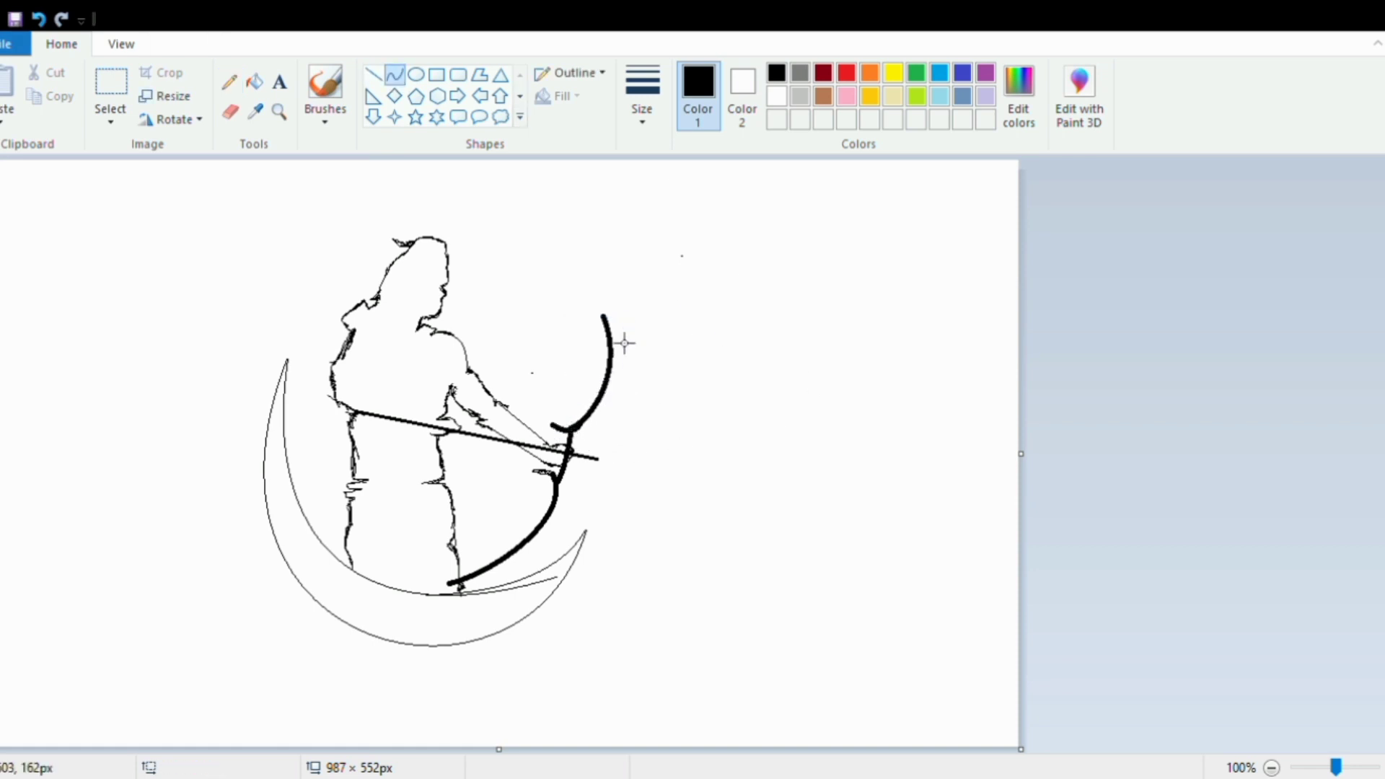
mouse_move(605, 318)
mouse_down()
mouse_move(631, 275)
mouse_move(606, 292)
mouse_move(613, 257)
mouse_up()
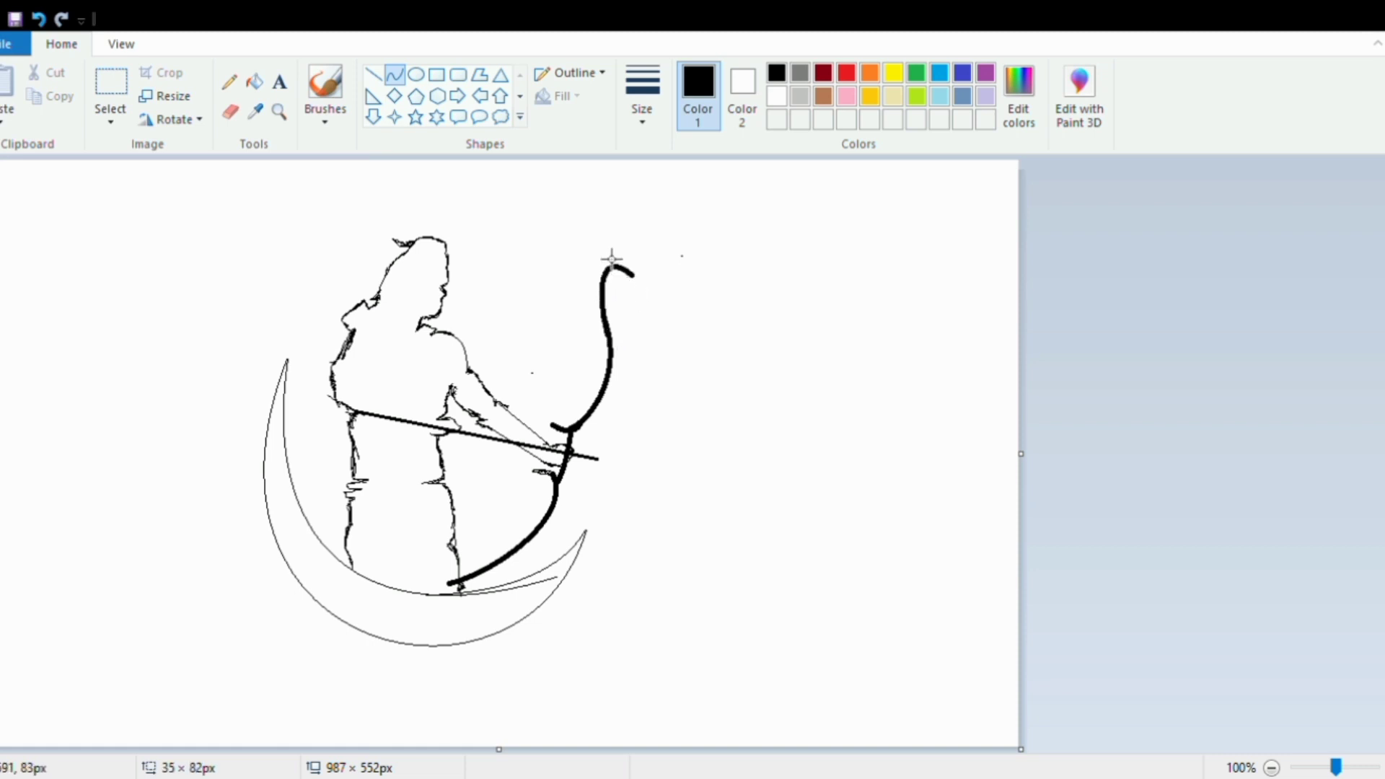
click(813, 253)
- Draw the thin bowstring from the upper bow tip to the waist and about 88 px straight down, and erase the stray dots
click(369, 75)
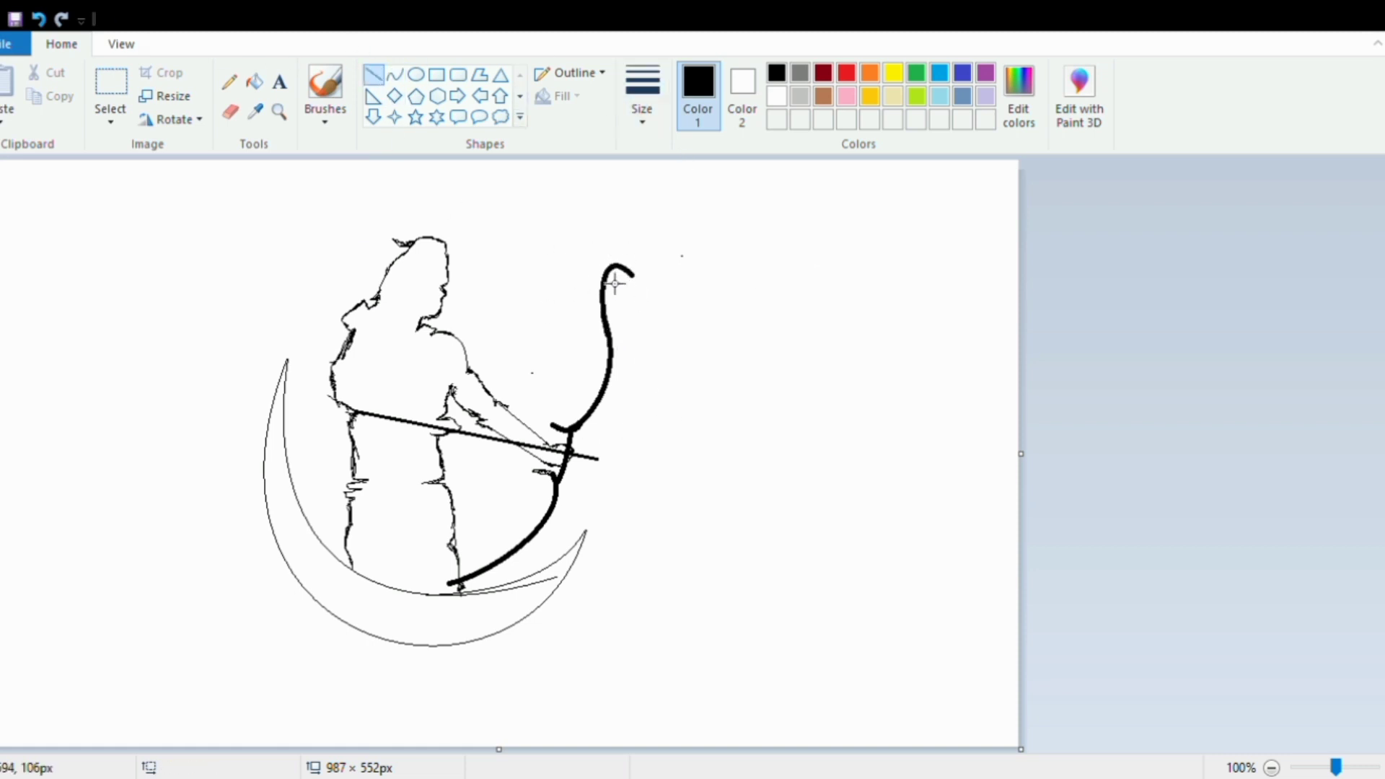
mouse_move(603, 283)
mouse_down()
mouse_move(498, 396)
mouse_move(450, 423)
mouse_move(445, 517)
mouse_up()
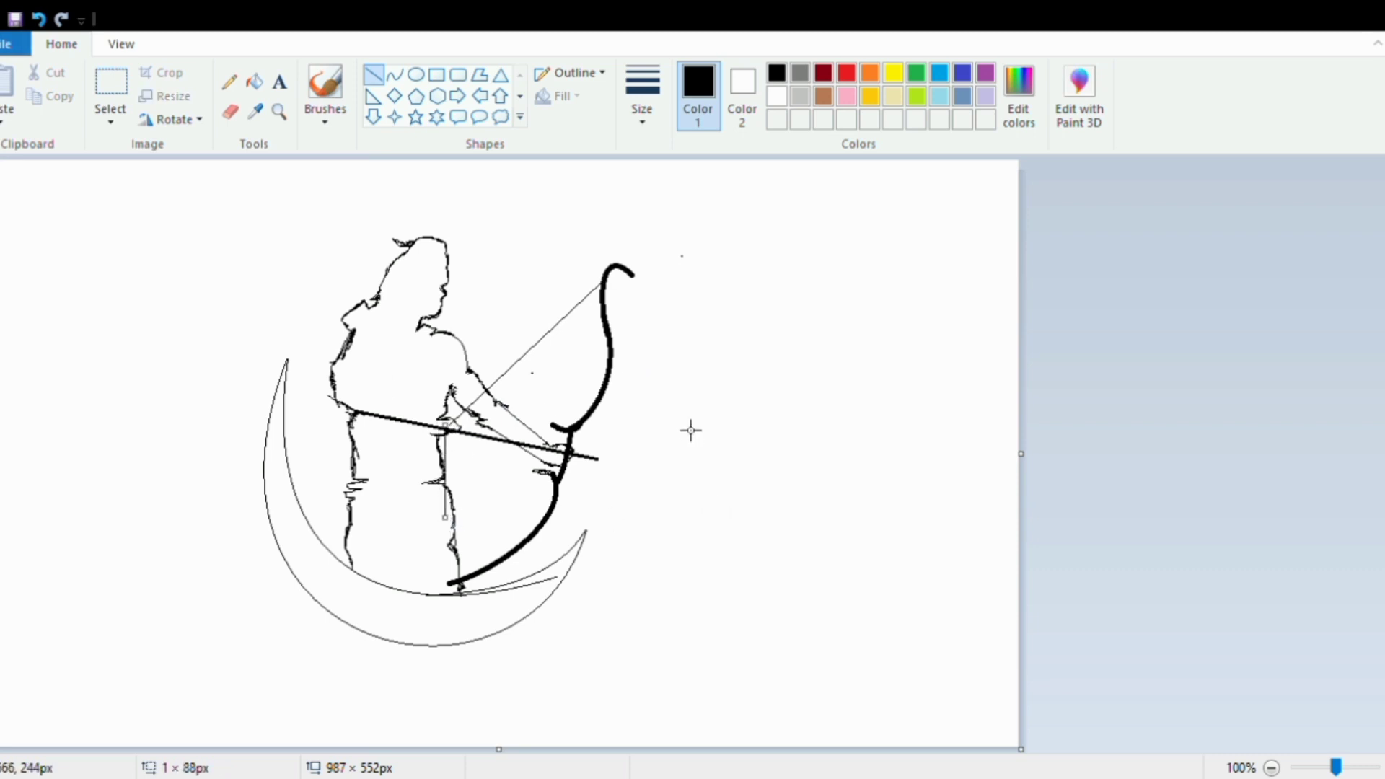
drag(678, 412, 677, 416)
click(38, 18)
click(230, 112)
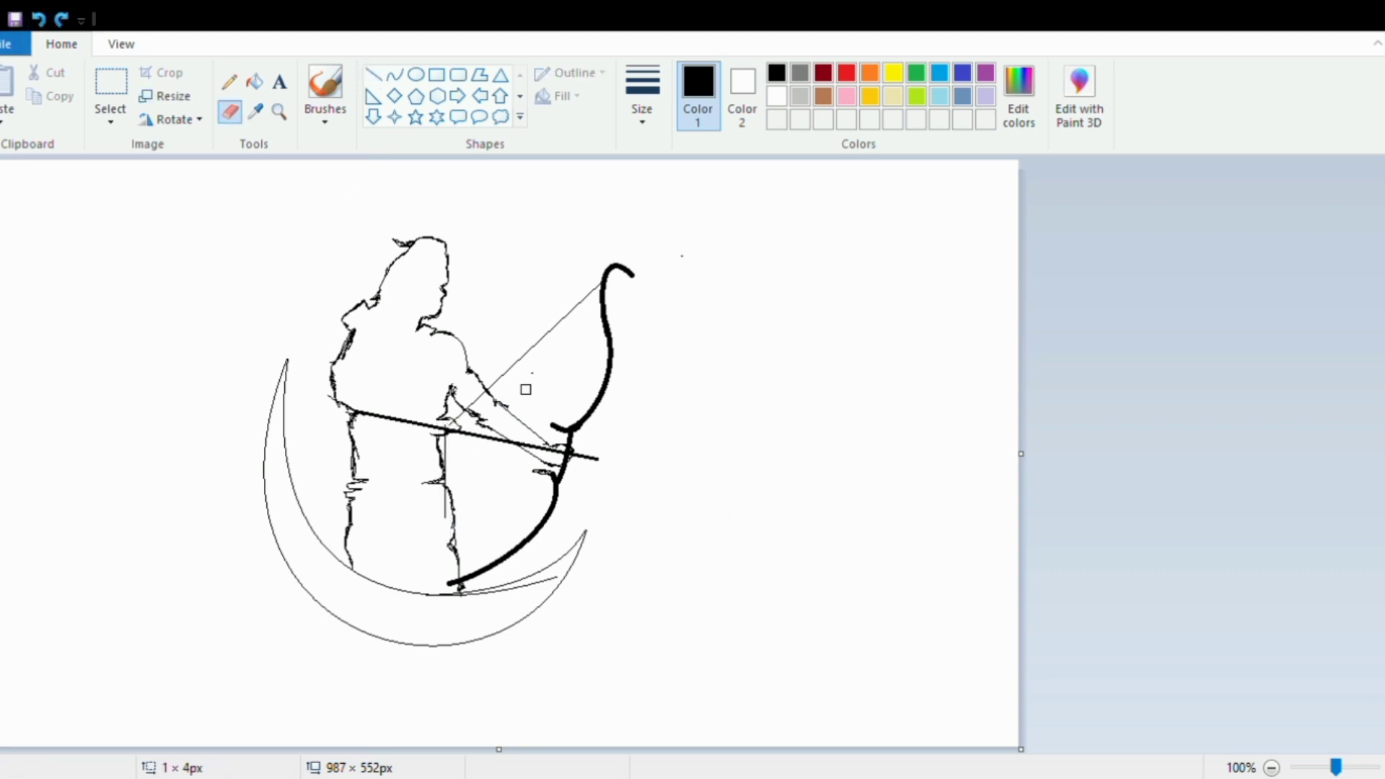
- Fill the figure's head, torso, legs, arm and hands and the crescent with black
click(254, 82)
click(401, 505)
click(404, 375)
click(505, 425)
click(545, 456)
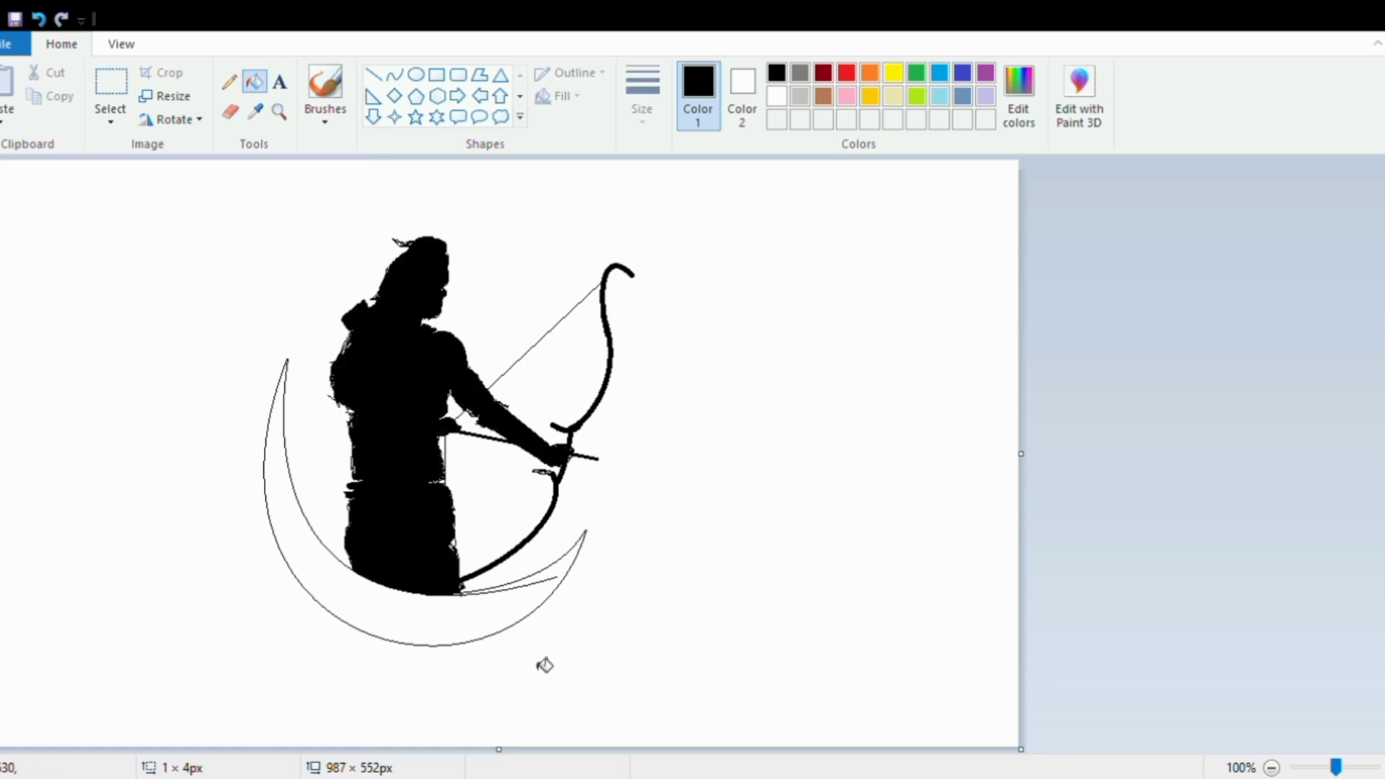
click(476, 617)
click(451, 425)
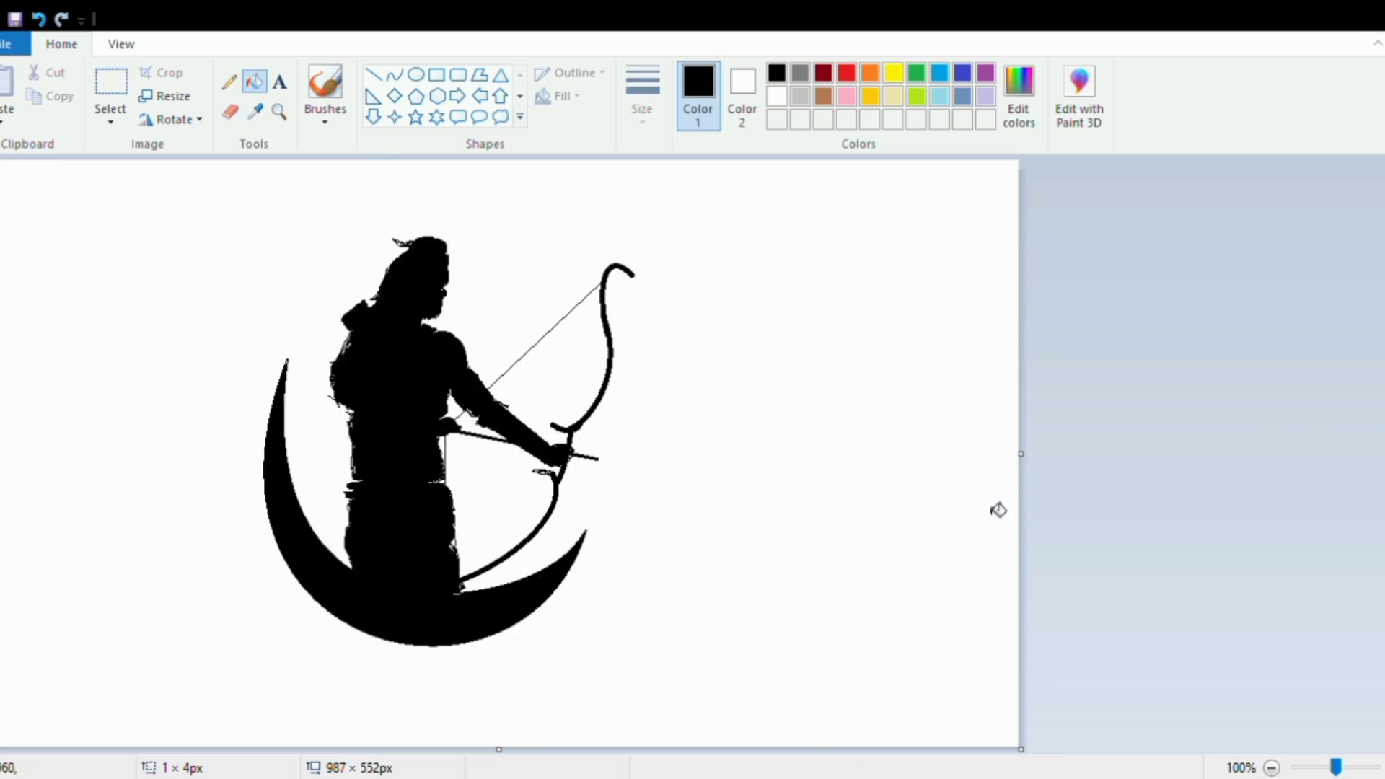
- Undo the black fills of the figure and crescent, and redo them
click(331, 119)
click(1271, 767)
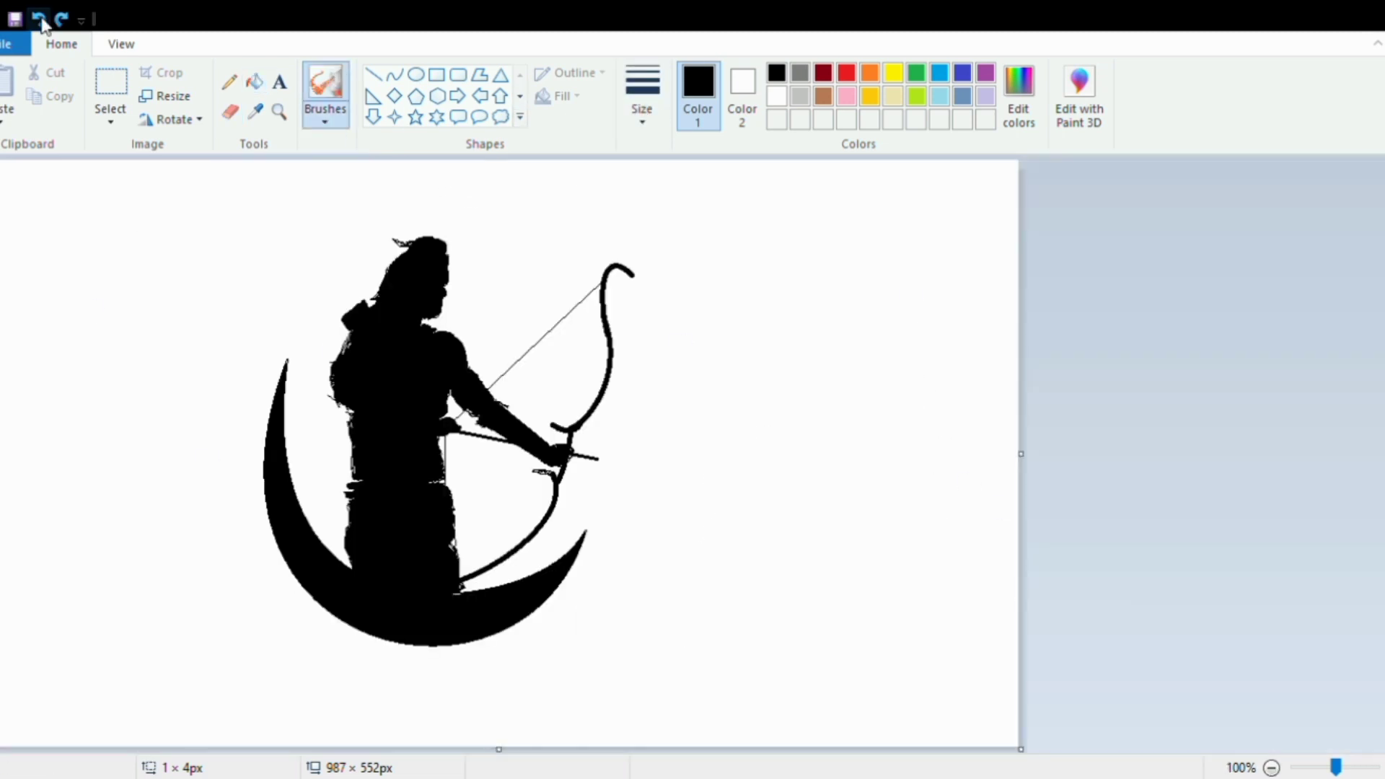
click(39, 20)
click(39, 19)
click(39, 19)
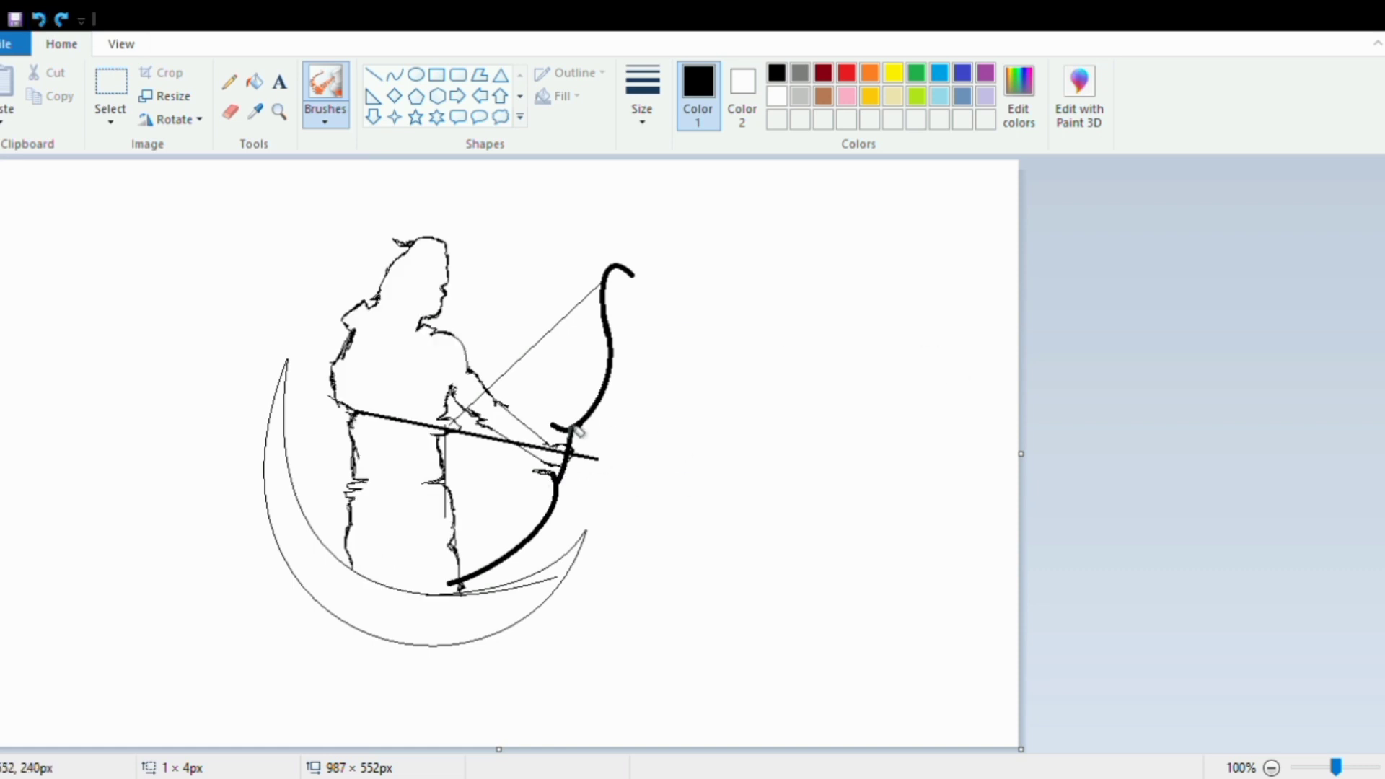
click(61, 20)
click(61, 19)
click(61, 20)
- Brush away stray strokes along the figure's back in white, and fill outline gaps in the hair tuft and front leg in black
click(1384, 767)
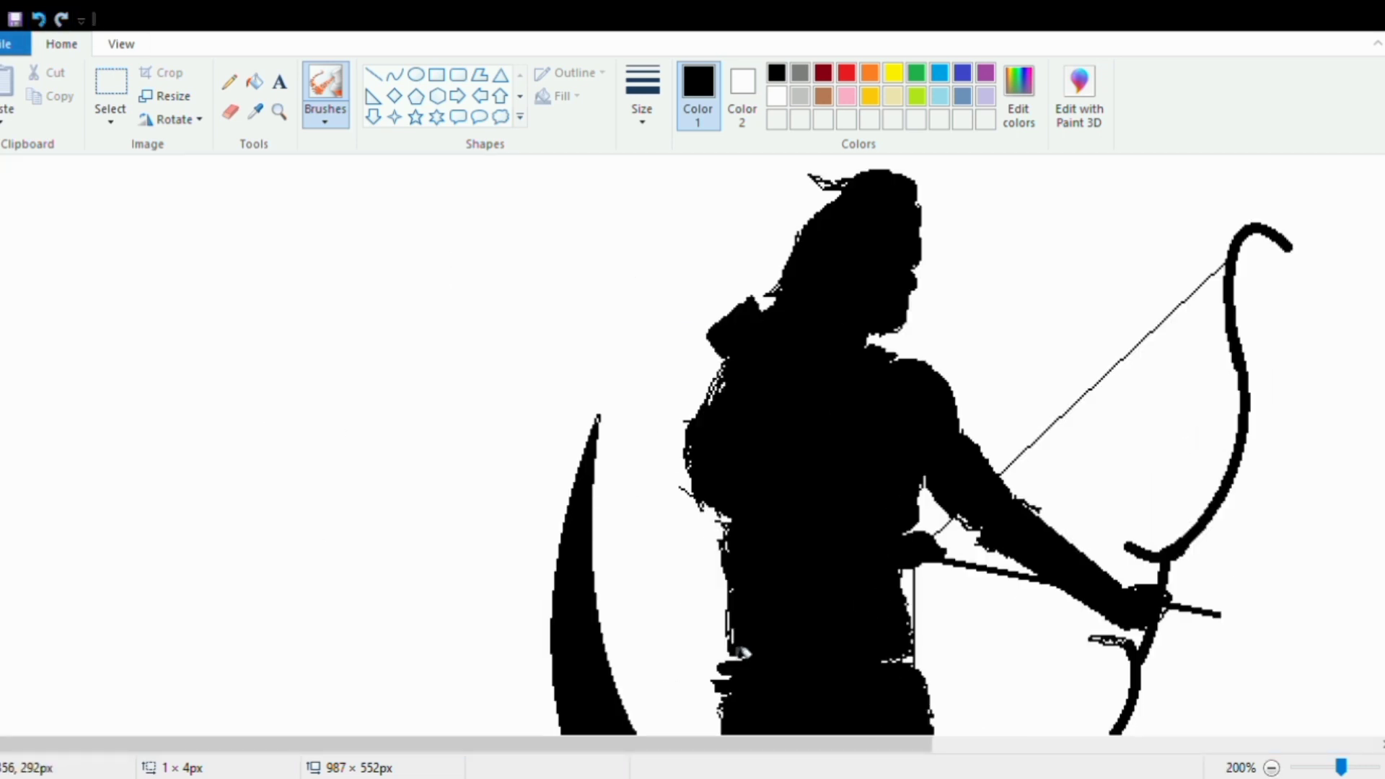
click(778, 96)
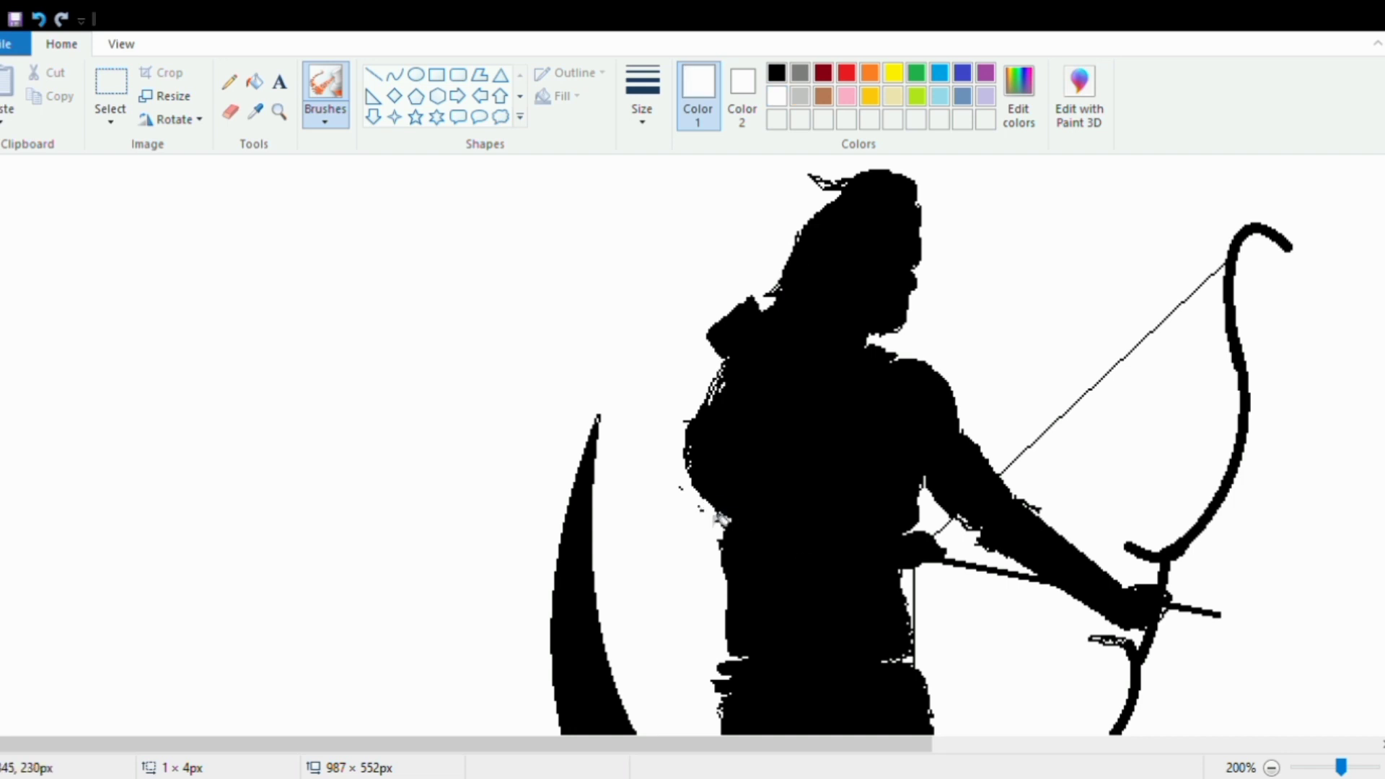
click(776, 72)
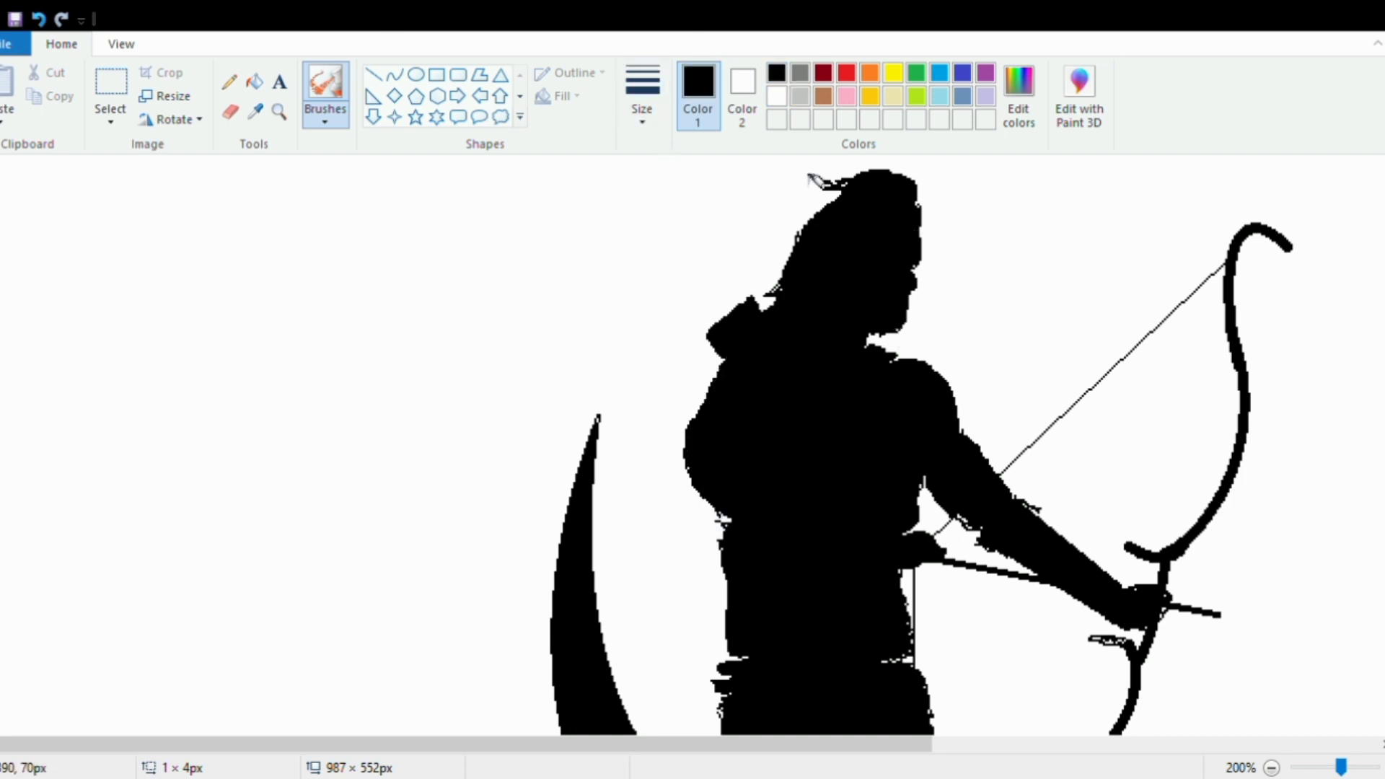
scroll(1059, 338, down, 2)
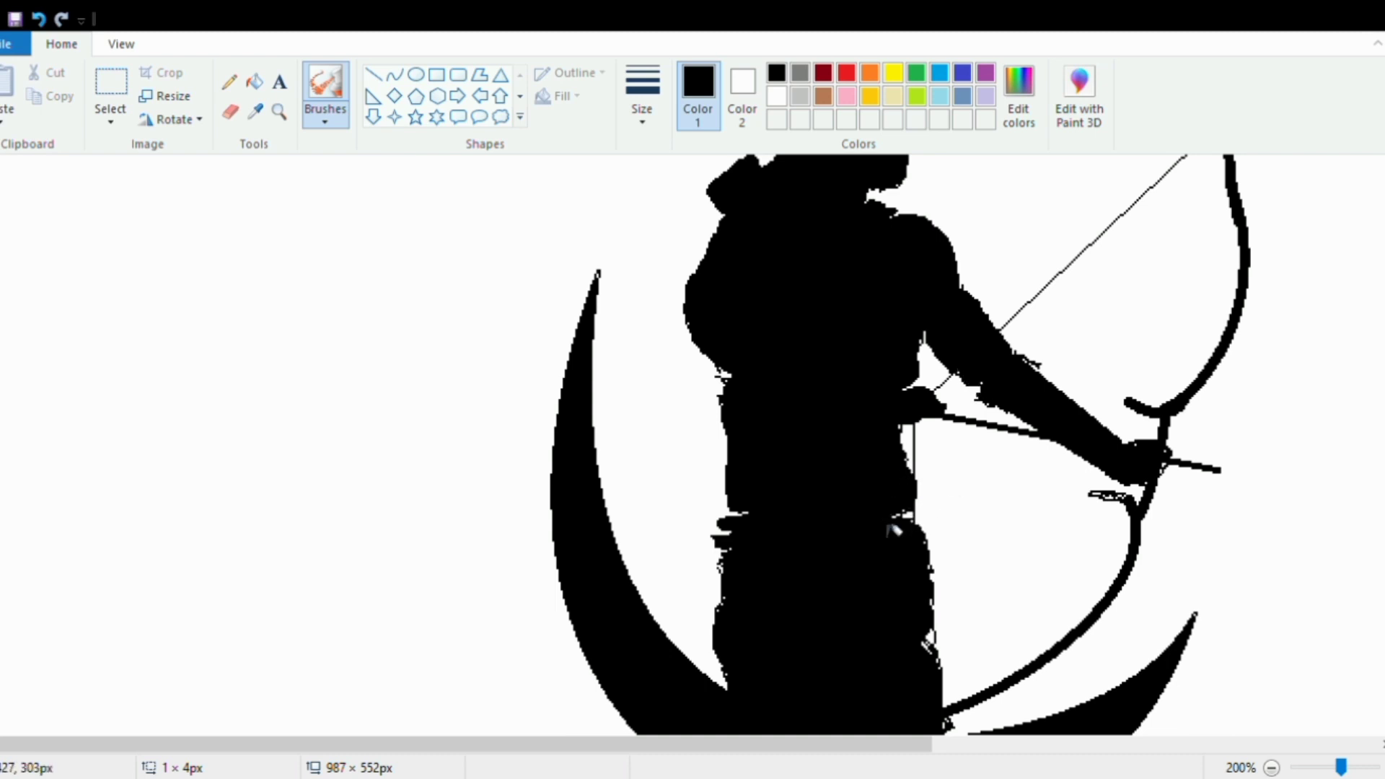
drag(931, 560, 935, 612)
scroll(902, 469, down, 2)
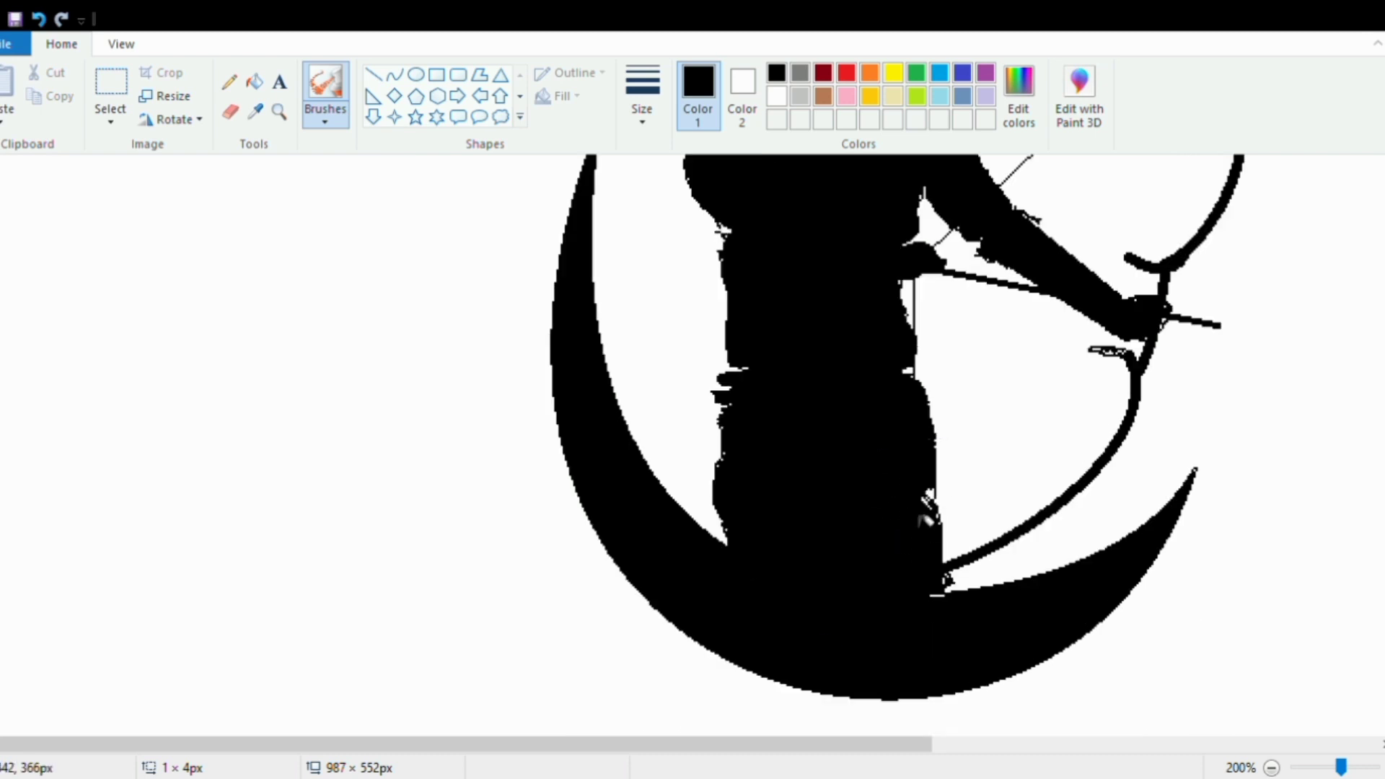
scroll(940, 601, down, 1)
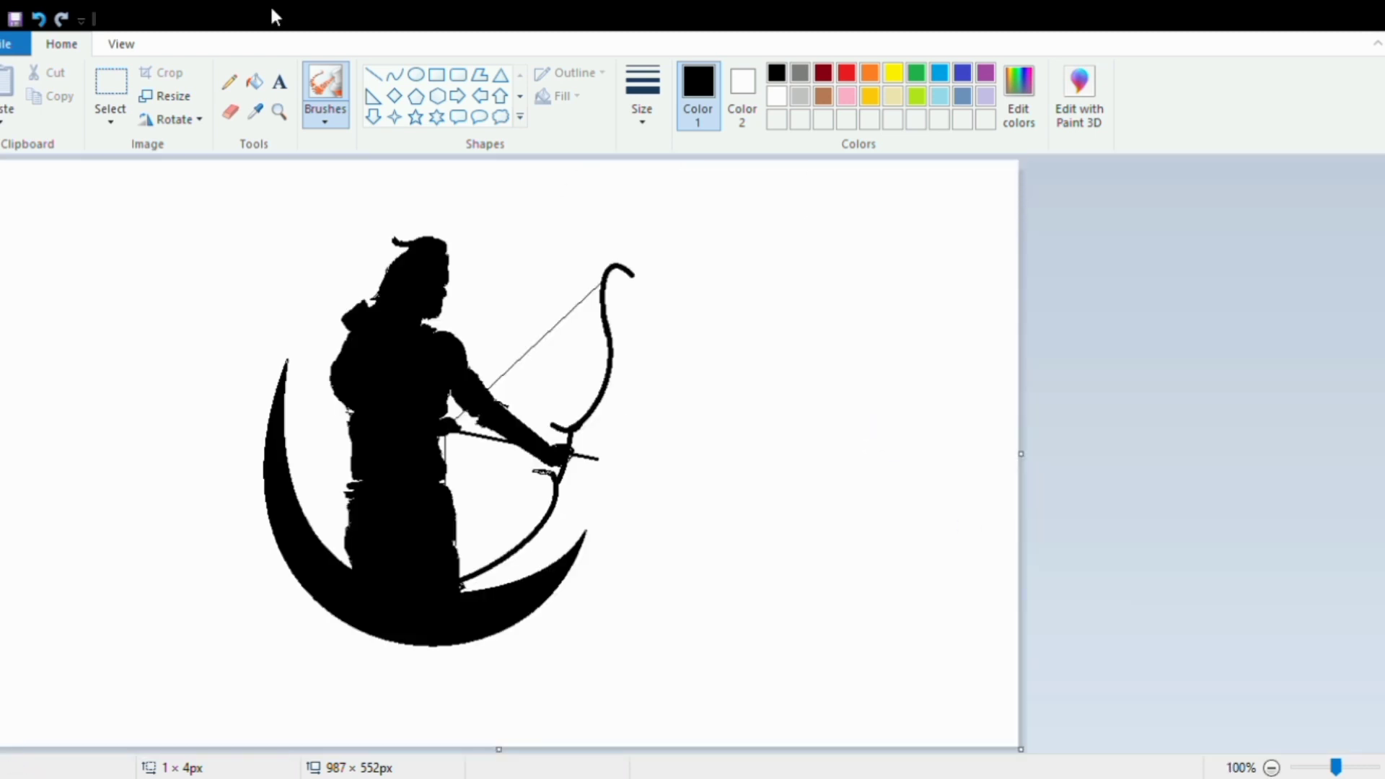
- Draw a short white curve at the rear of the silhouette's waist
click(395, 74)
click(776, 96)
scroll(1166, 437, up, 1)
scroll(1166, 437, down, 3)
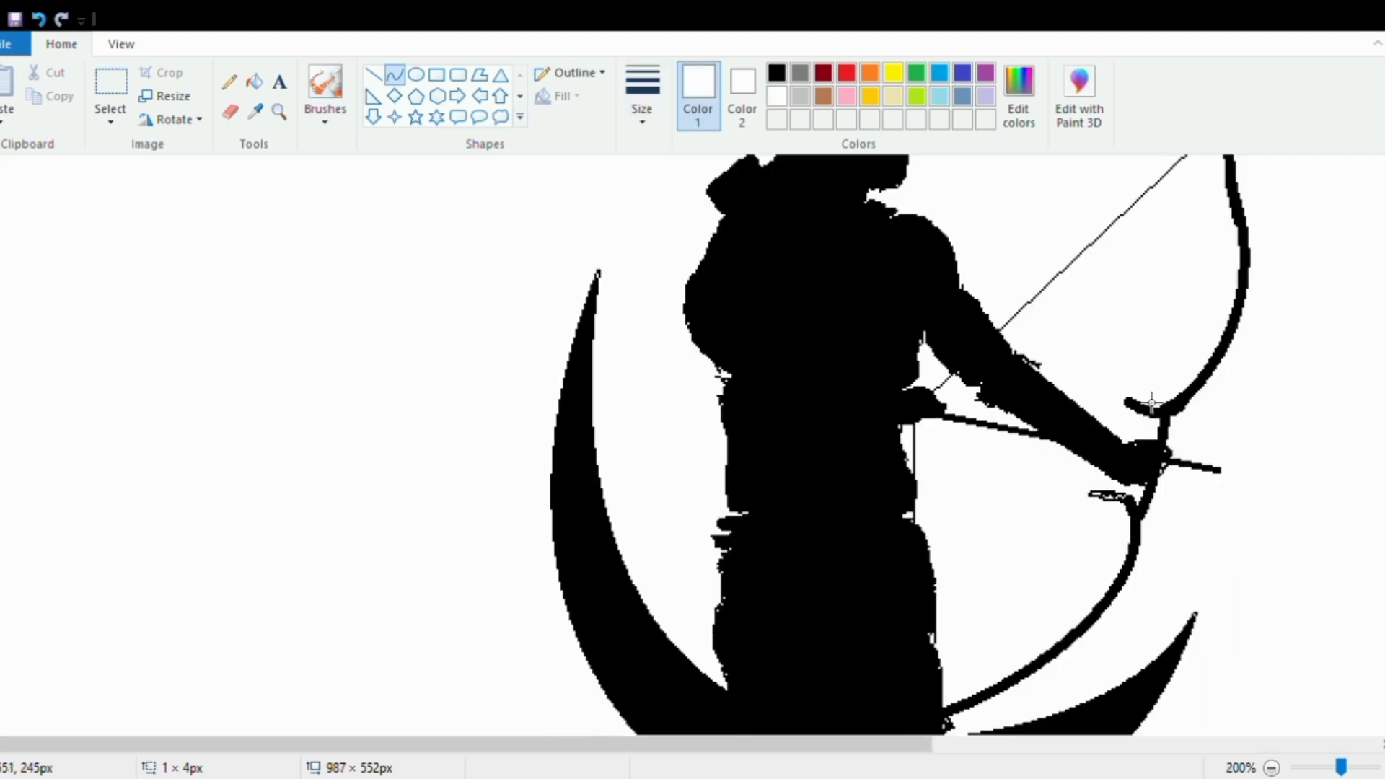
drag(721, 377, 742, 390)
click(229, 111)
click(642, 108)
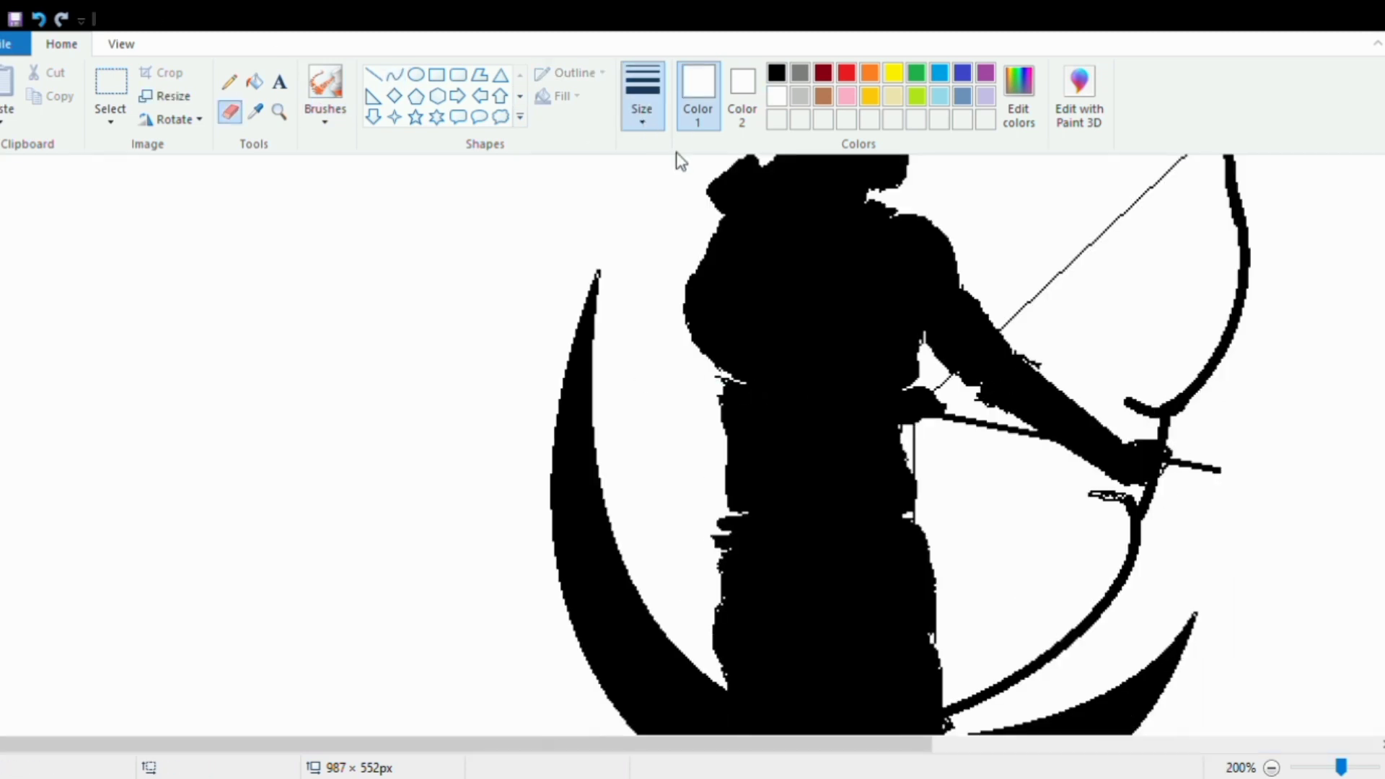
- Add short white detail curves at the armpit, shoulder and elbow, and one about 16 × 6 px below the neck
scroll(704, 370, up, 2)
click(395, 75)
drag(928, 454, 933, 529)
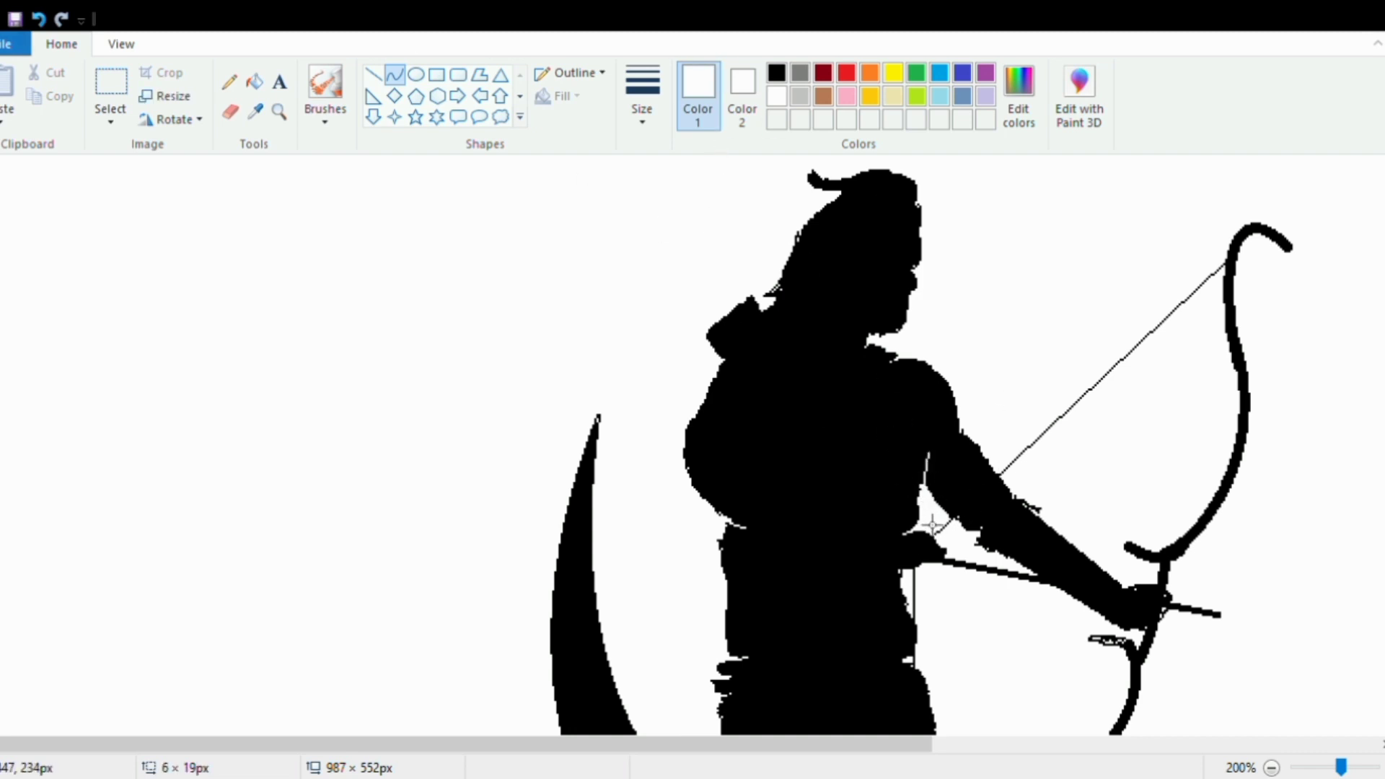
click(920, 518)
click(1269, 535)
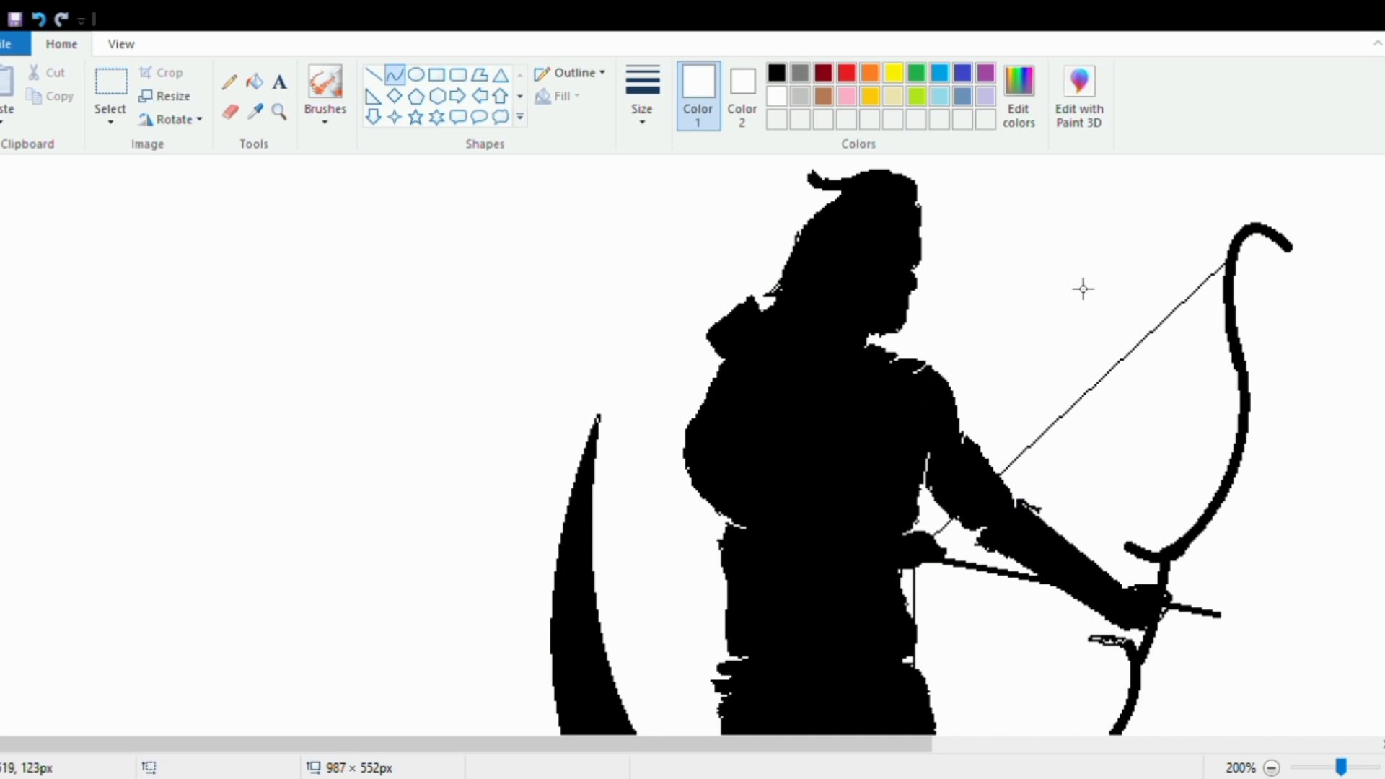
scroll(725, 499, up, 2)
drag(757, 473, 781, 481)
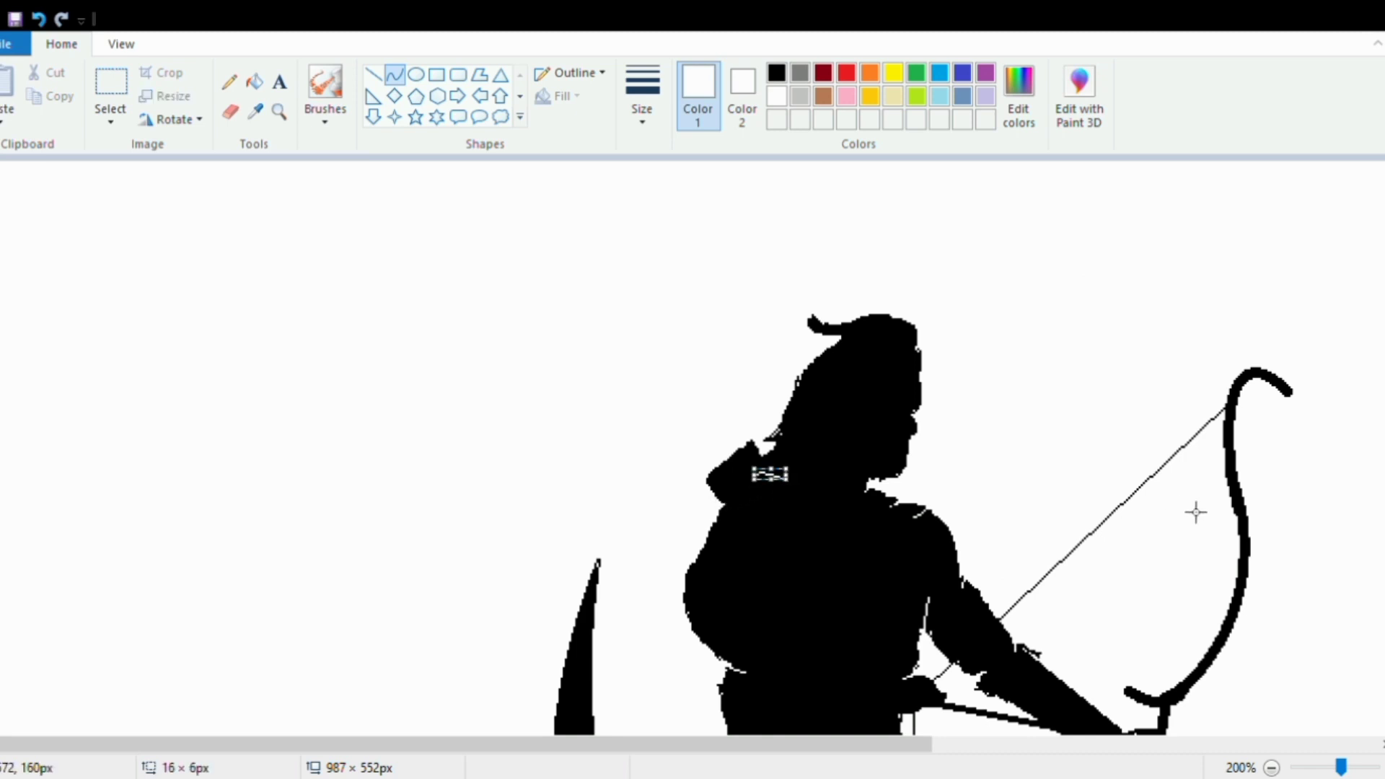
- Draw a vertical white line about 36 px long down the front thigh, continuing the bowstring over the silhouette
scroll(1191, 303, down, 6)
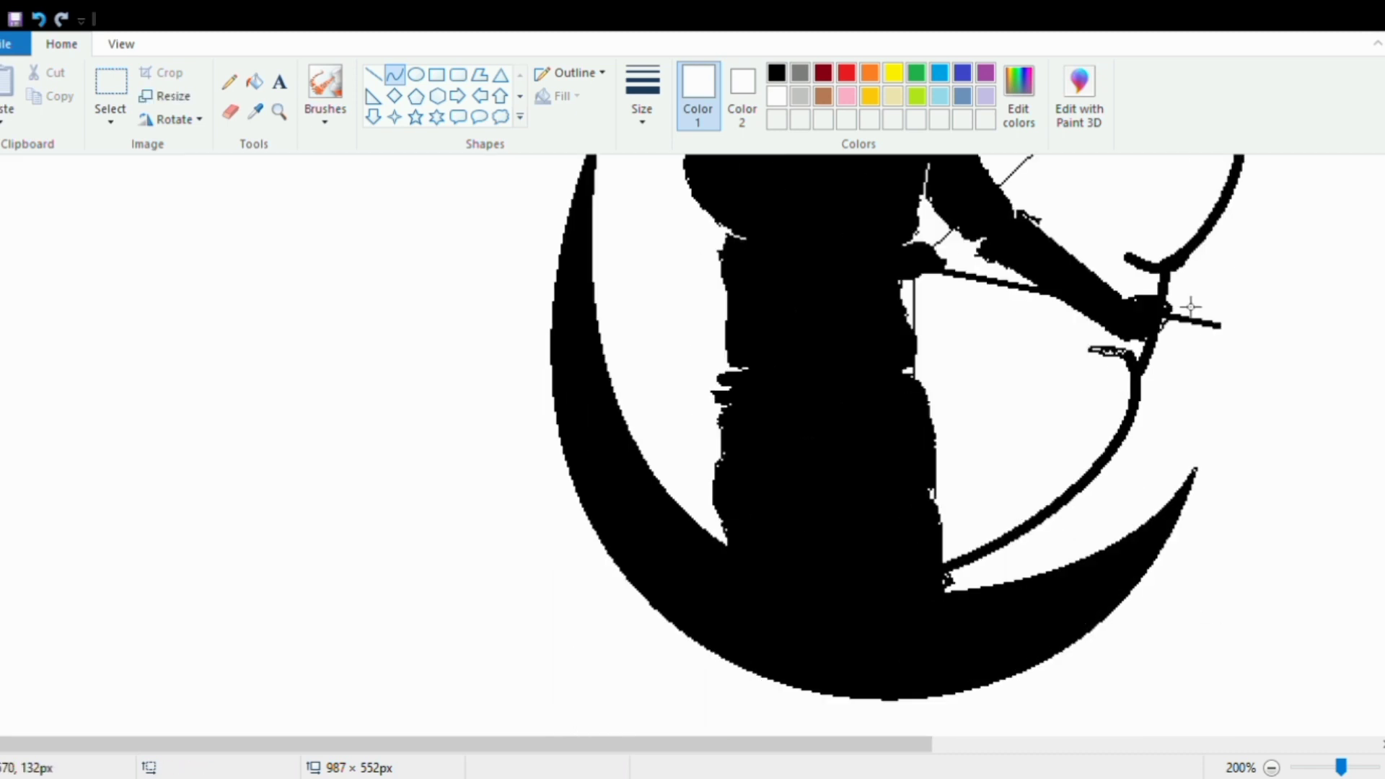
scroll(1190, 309, up, 2)
click(373, 75)
drag(918, 525, 919, 570)
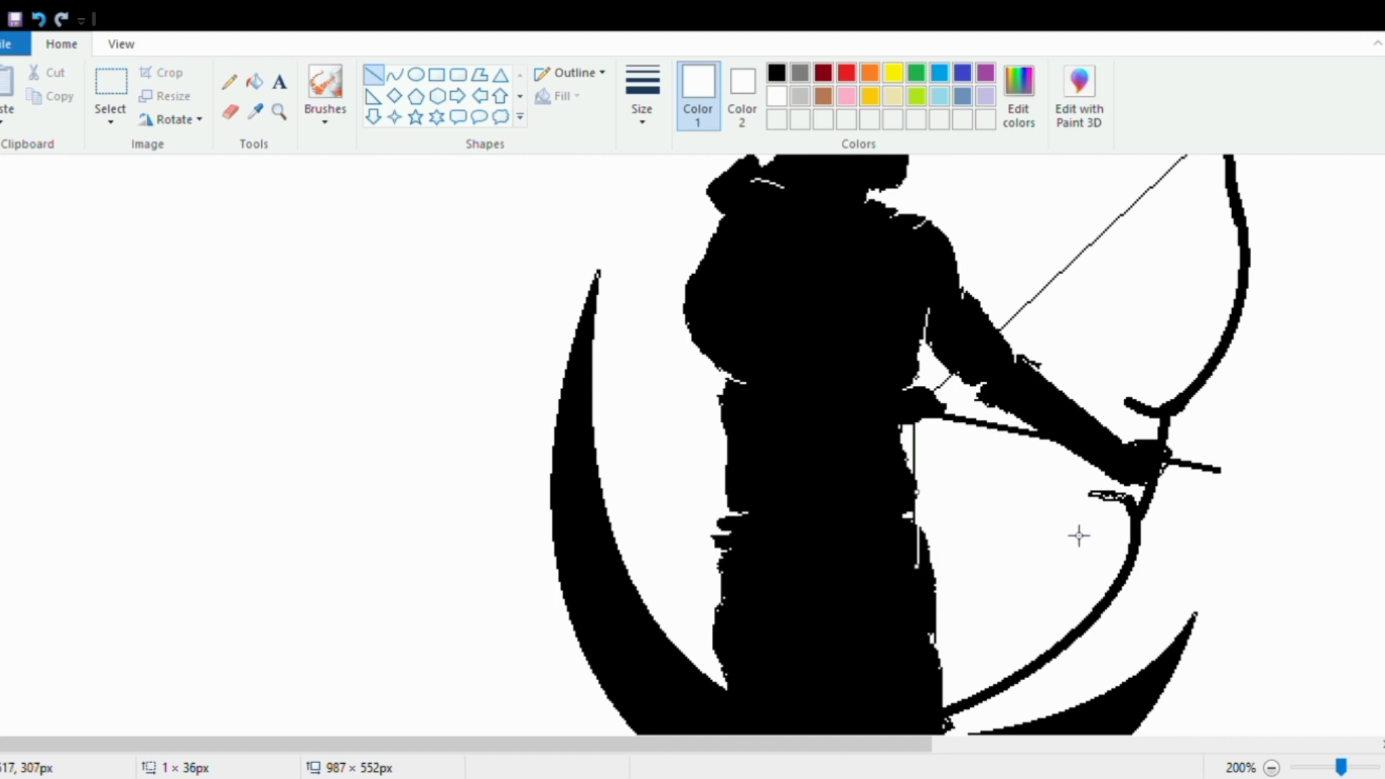
click(1073, 506)
scroll(1184, 474, up, 2)
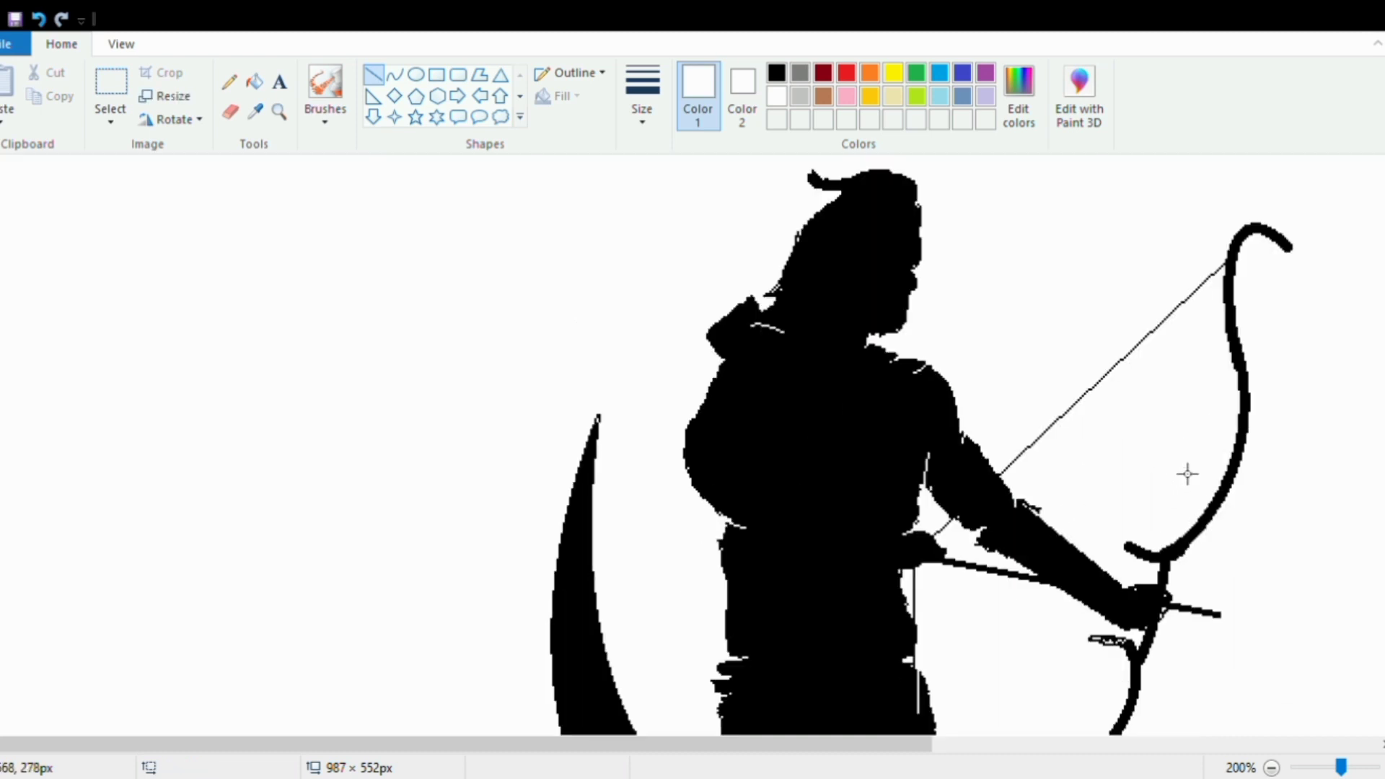
- Redraw the hook on the lower limb beside the bow's grip as a thicker black curve
click(395, 75)
click(776, 72)
scroll(1008, 445, down, 2)
drag(1097, 495, 1127, 518)
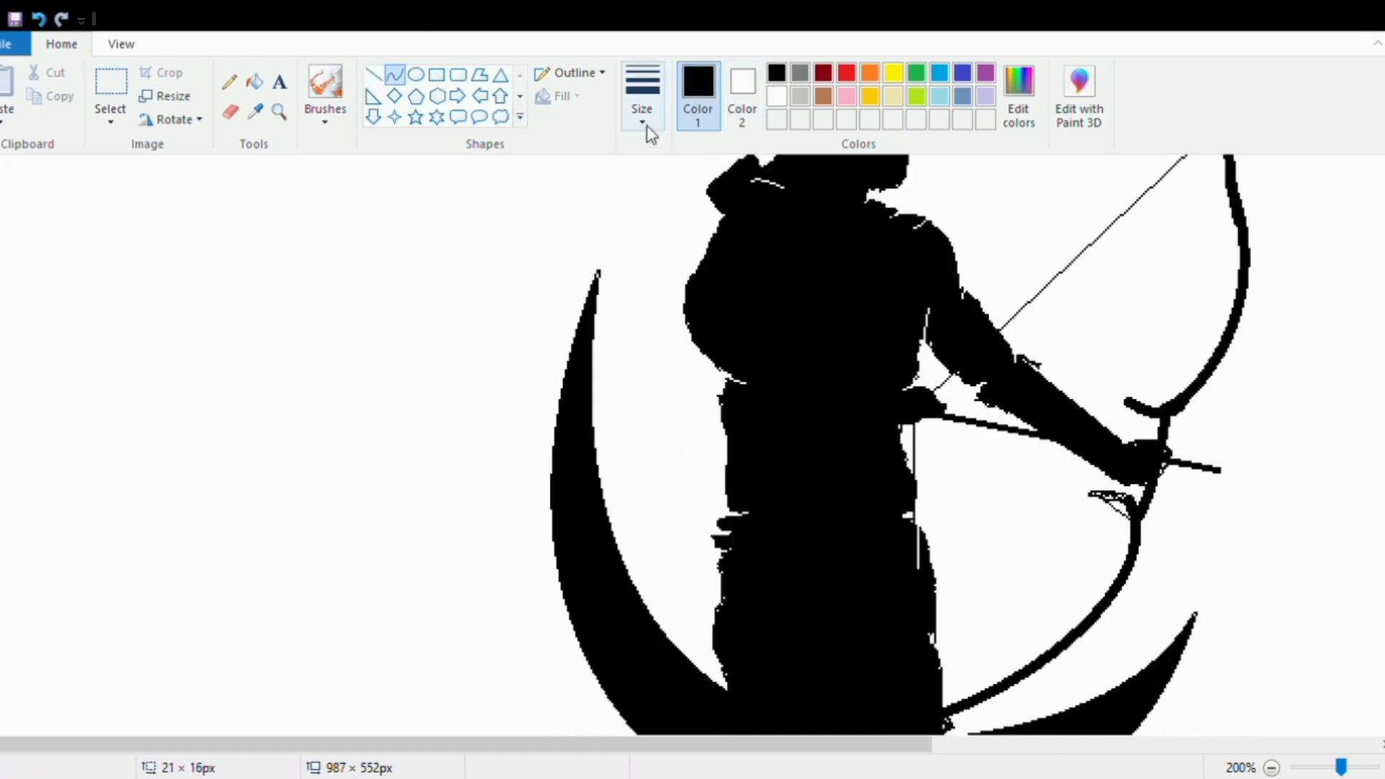
click(643, 122)
click(673, 254)
click(1132, 503)
click(1130, 501)
click(1221, 495)
scroll(1221, 496, up, 2)
click(39, 19)
- Erase the stray marks on the forearm and where the bow meets the crescent
click(231, 112)
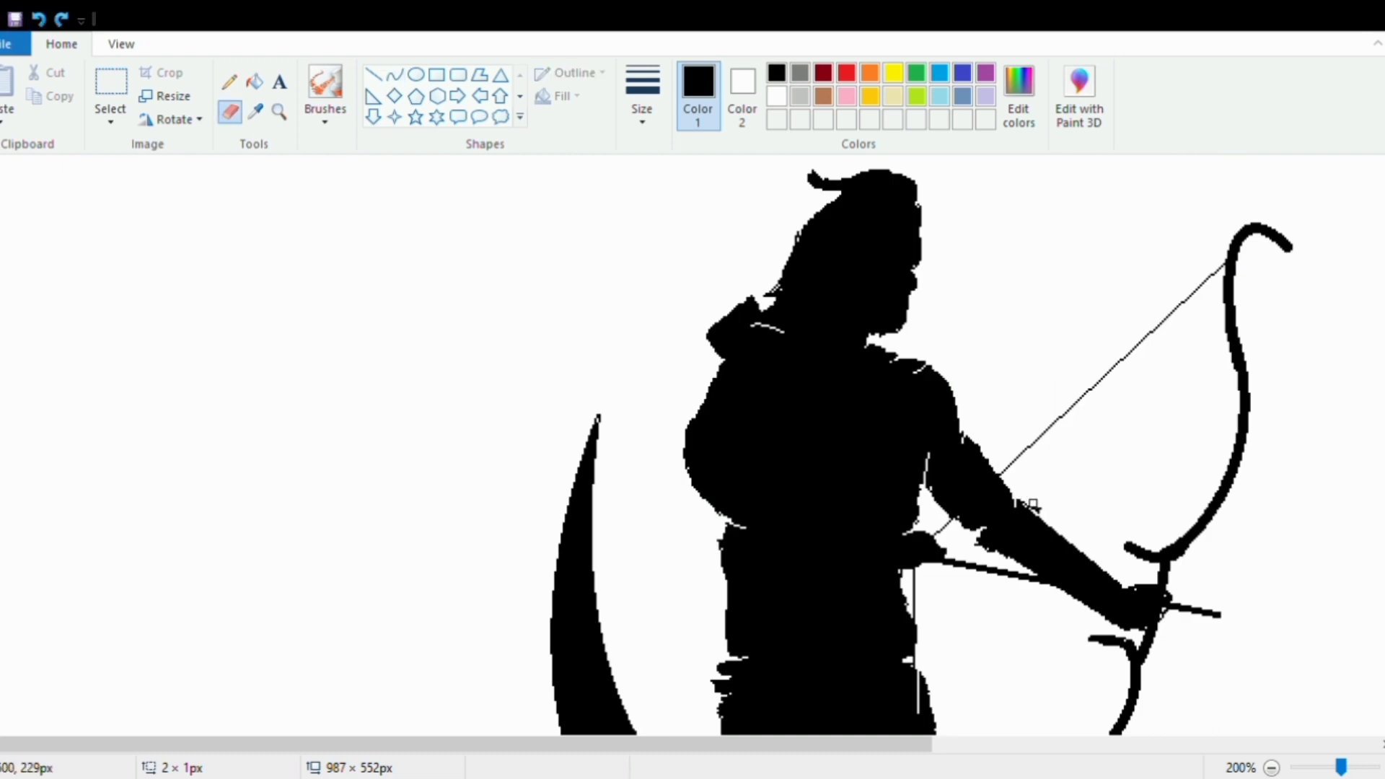
scroll(794, 325, down, 8)
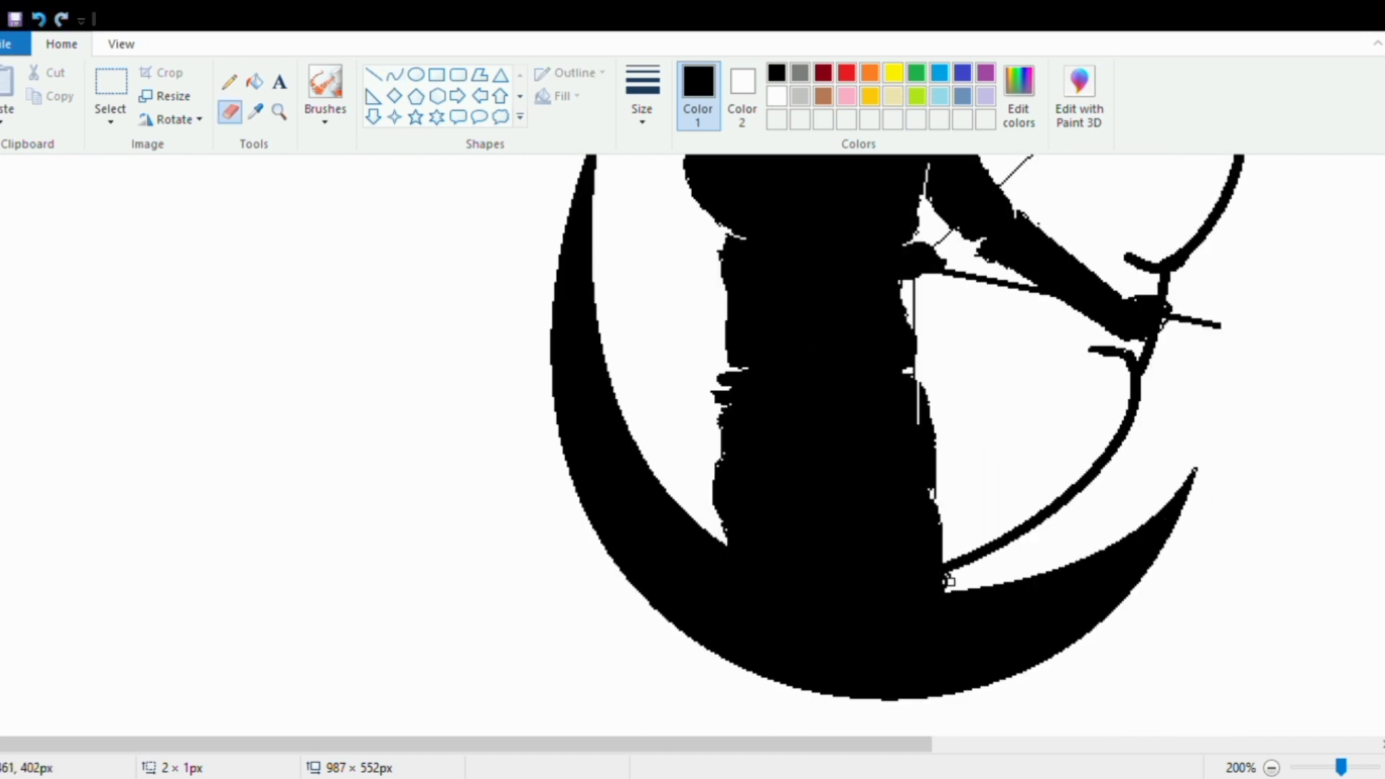
click(1272, 768)
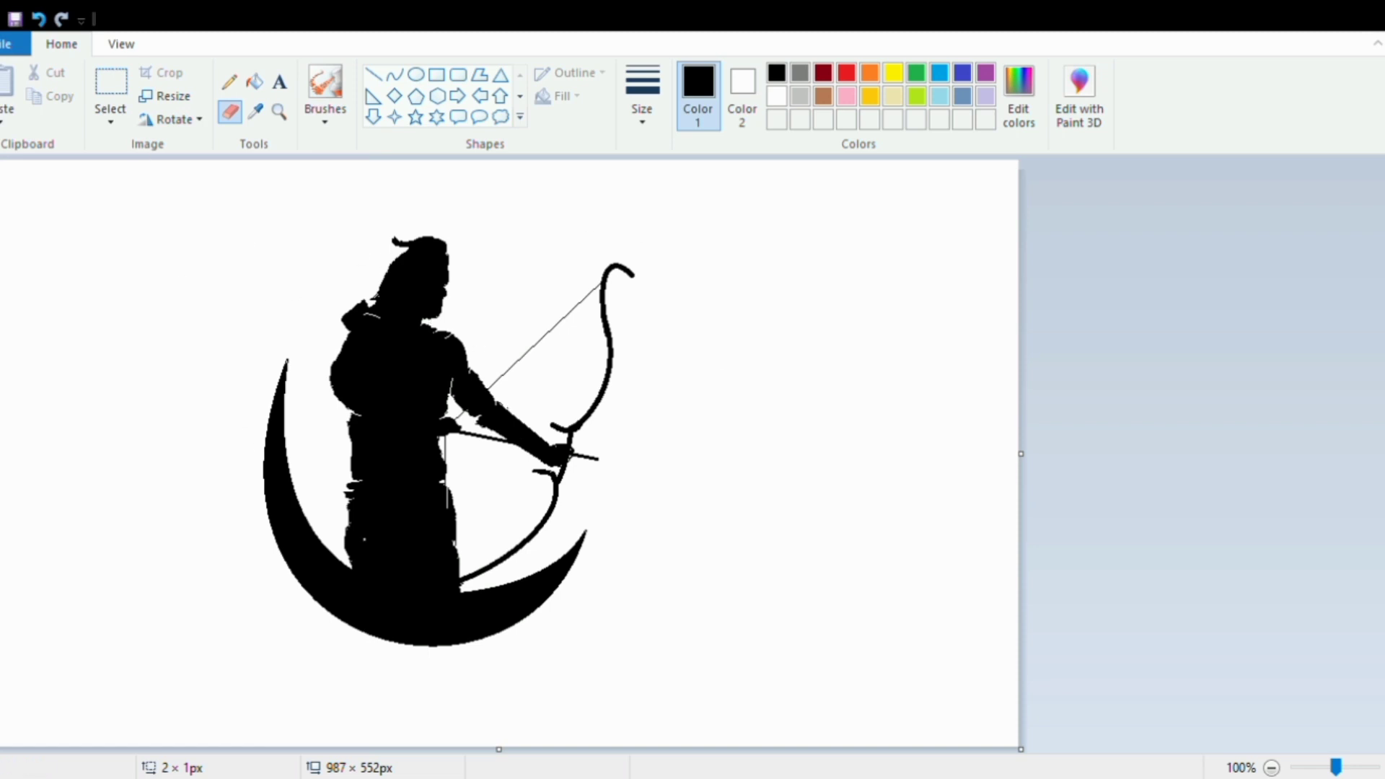
- Trim the bulging outline of the figure's back with a straight white line
click(373, 74)
click(642, 94)
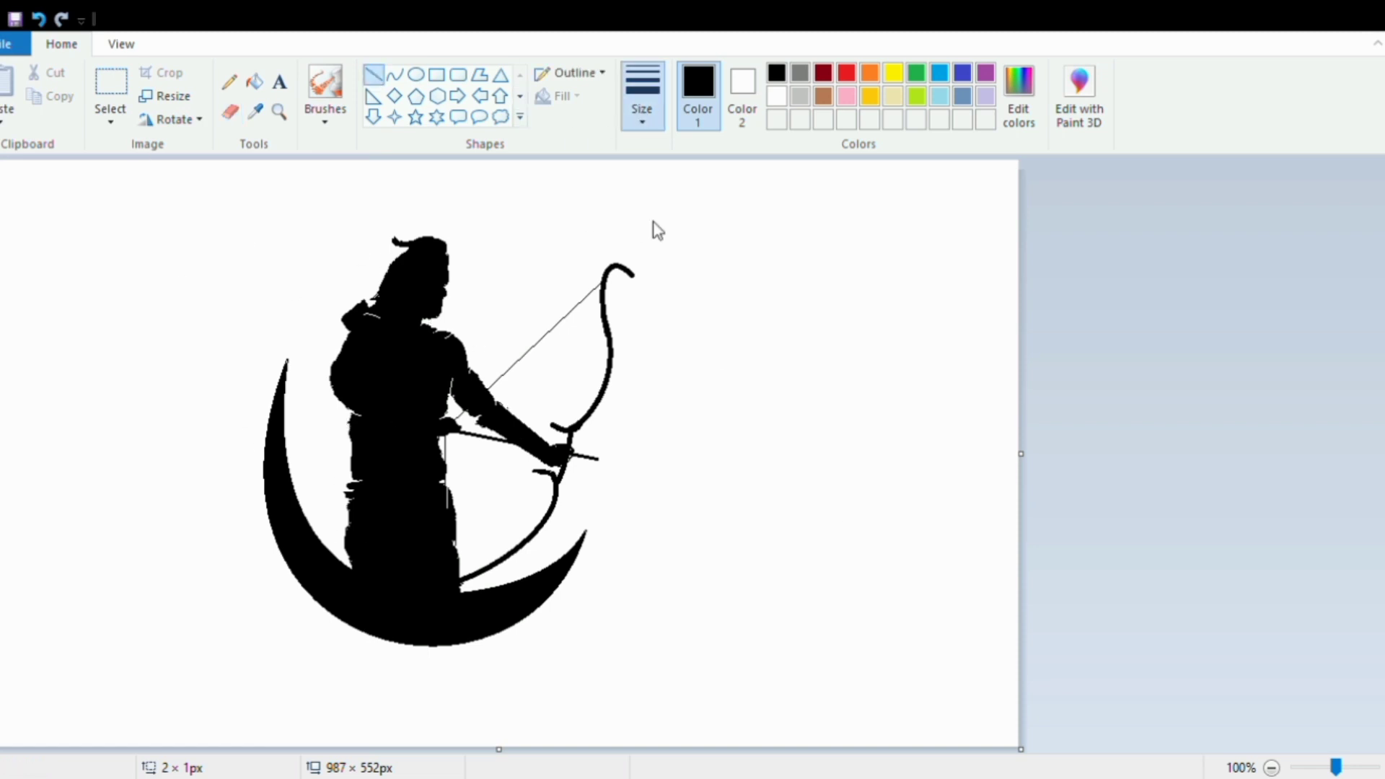
click(654, 225)
click(777, 96)
drag(334, 360, 349, 422)
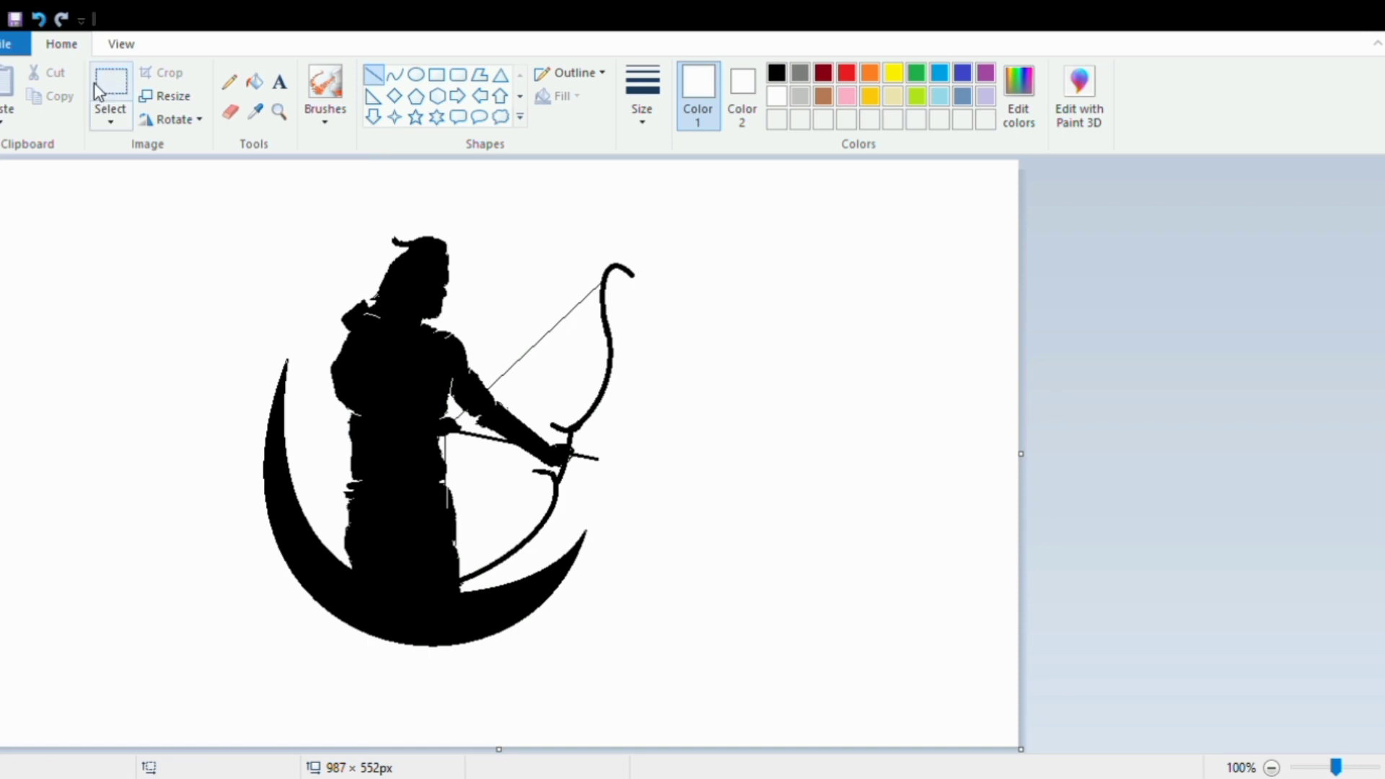
click(776, 72)
click(777, 96)
- Draw a triangular arrowhead about 17 × 11 px at the front end of the arrow and fill it with black
key(ctrl+Page_Up)
click(777, 72)
scroll(1188, 476, down, 2)
scroll(824, 393, up, 2)
scroll(1374, 422, down, 2)
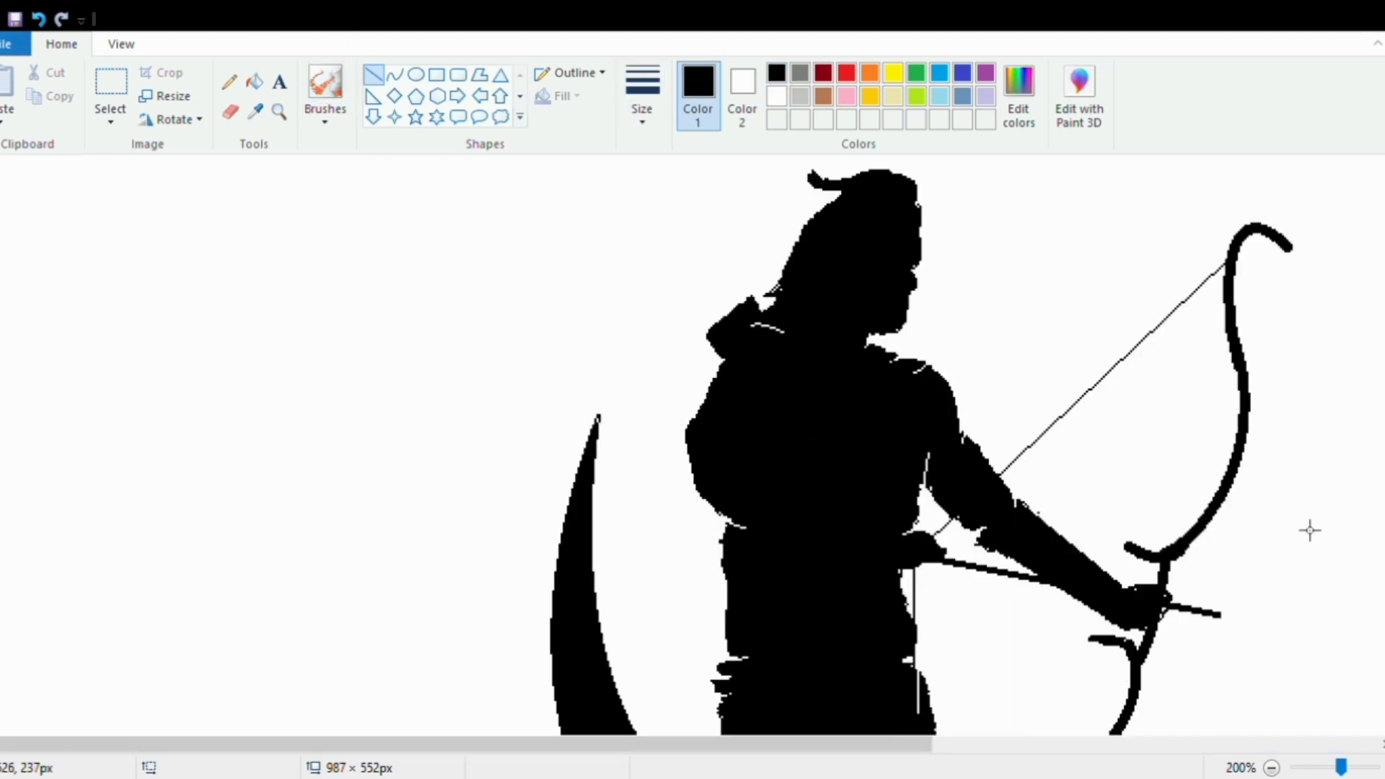
mouse_move(1219, 455)
mouse_down()
mouse_move(1216, 487)
mouse_move(1256, 478)
mouse_up()
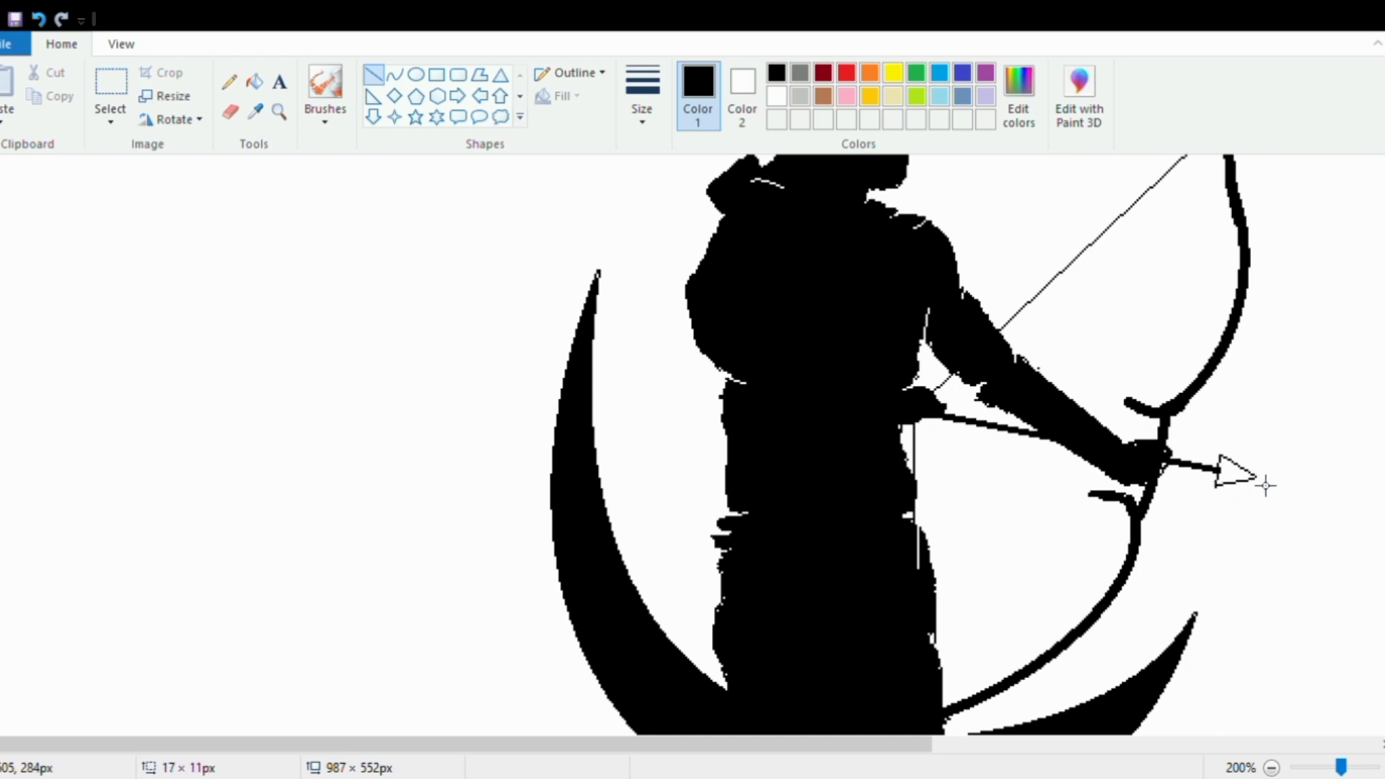
click(253, 82)
click(1233, 469)
scroll(1233, 472, up, 1)
click(1271, 766)
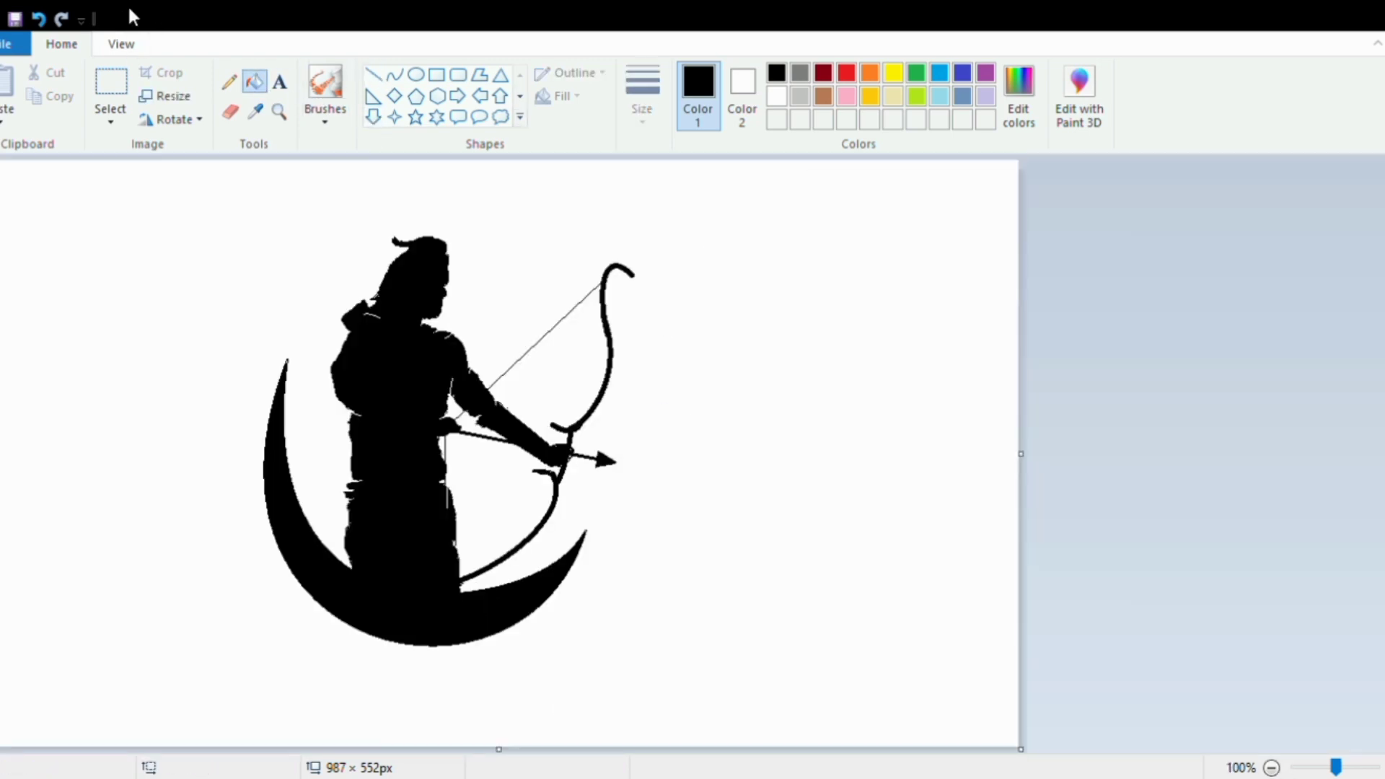
- Draw four thin straight black arrow shafts fanning upward out of the quiver behind the shoulder
click(372, 77)
key(ctrl+Page_Up)
drag(754, 474, 729, 402)
mouse_move(733, 453)
mouse_down()
mouse_move(700, 401)
mouse_move(743, 488)
mouse_up()
drag(675, 434, 714, 473)
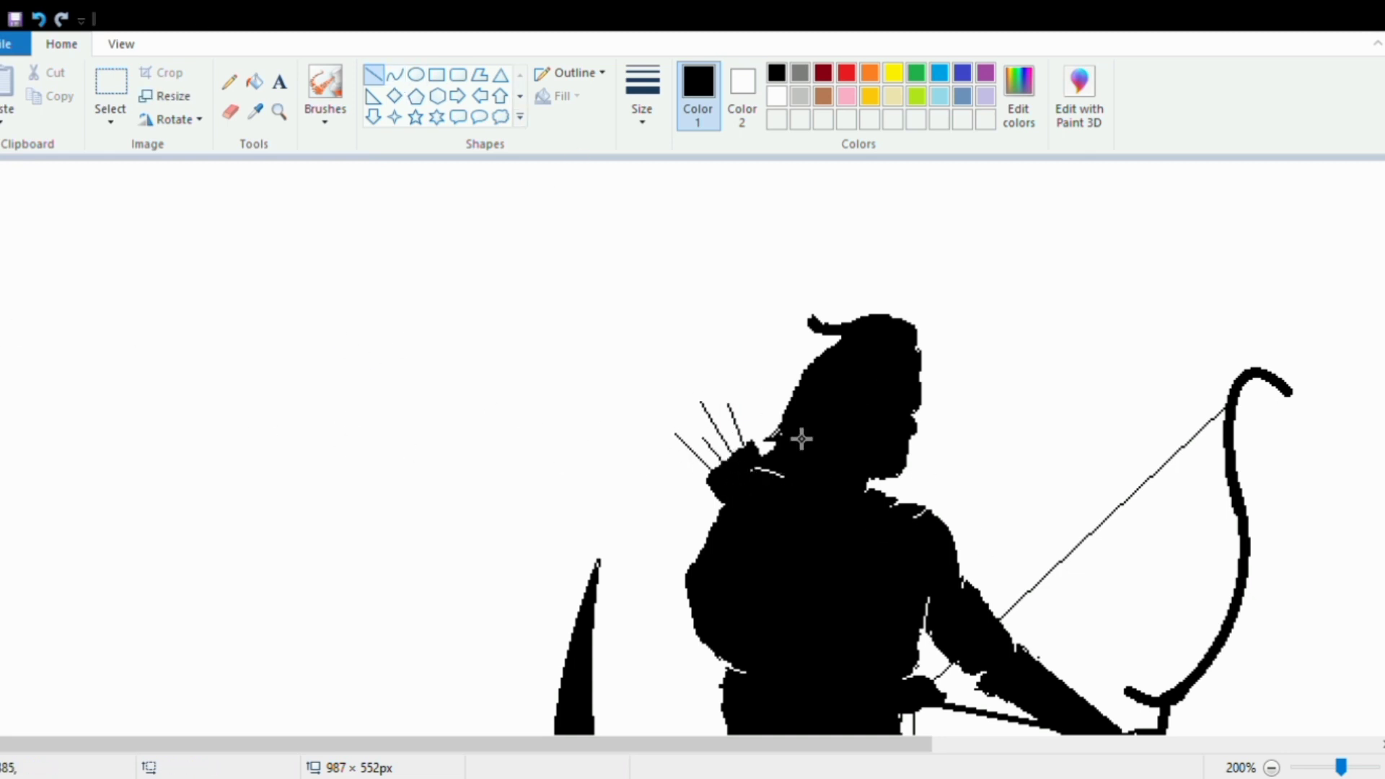
- Outline a small pointed fletching at the end of the foremost quiver arrow and fill it with black
mouse_move(728, 404)
mouse_down()
mouse_move(713, 402)
mouse_move(730, 392)
mouse_move(701, 387)
mouse_up()
mouse_move(701, 388)
mouse_down()
mouse_move(722, 377)
mouse_move(735, 392)
mouse_up()
click(230, 82)
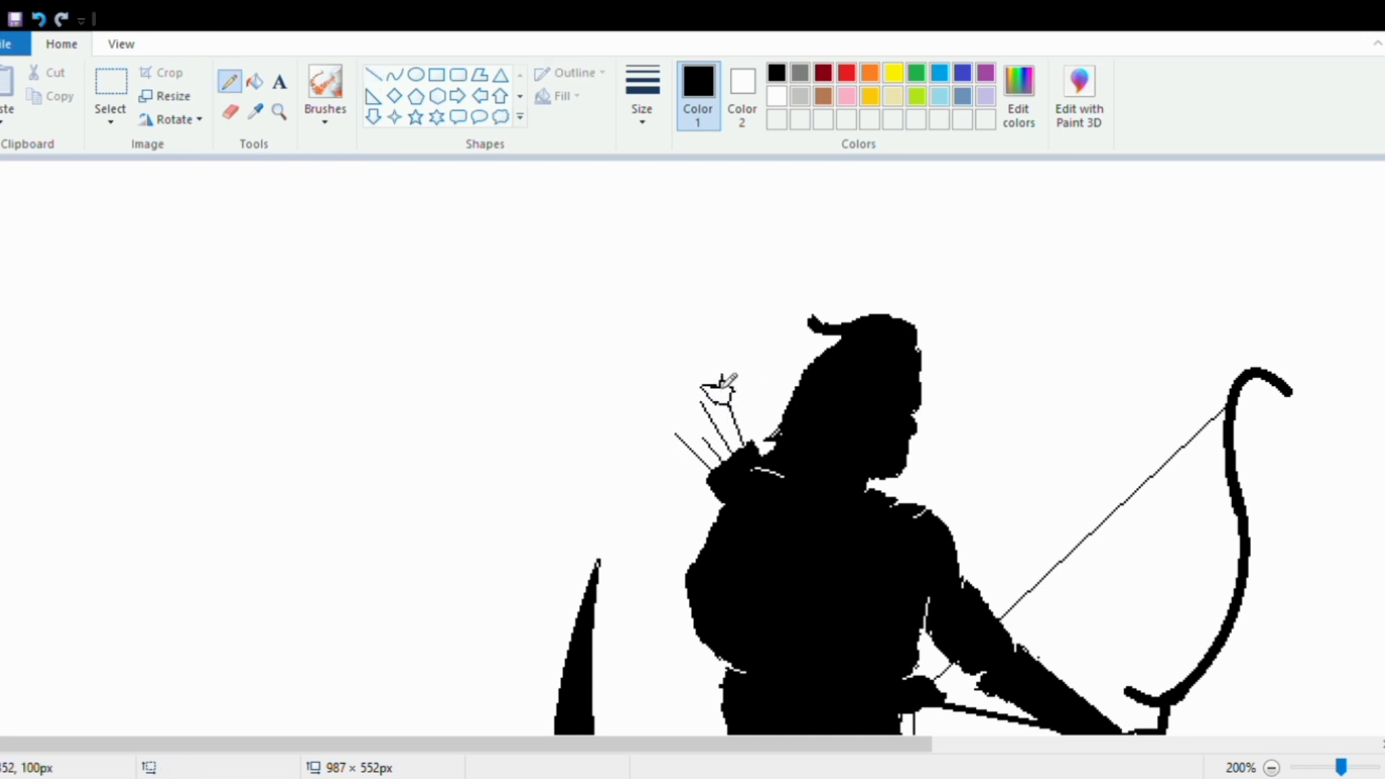
click(254, 82)
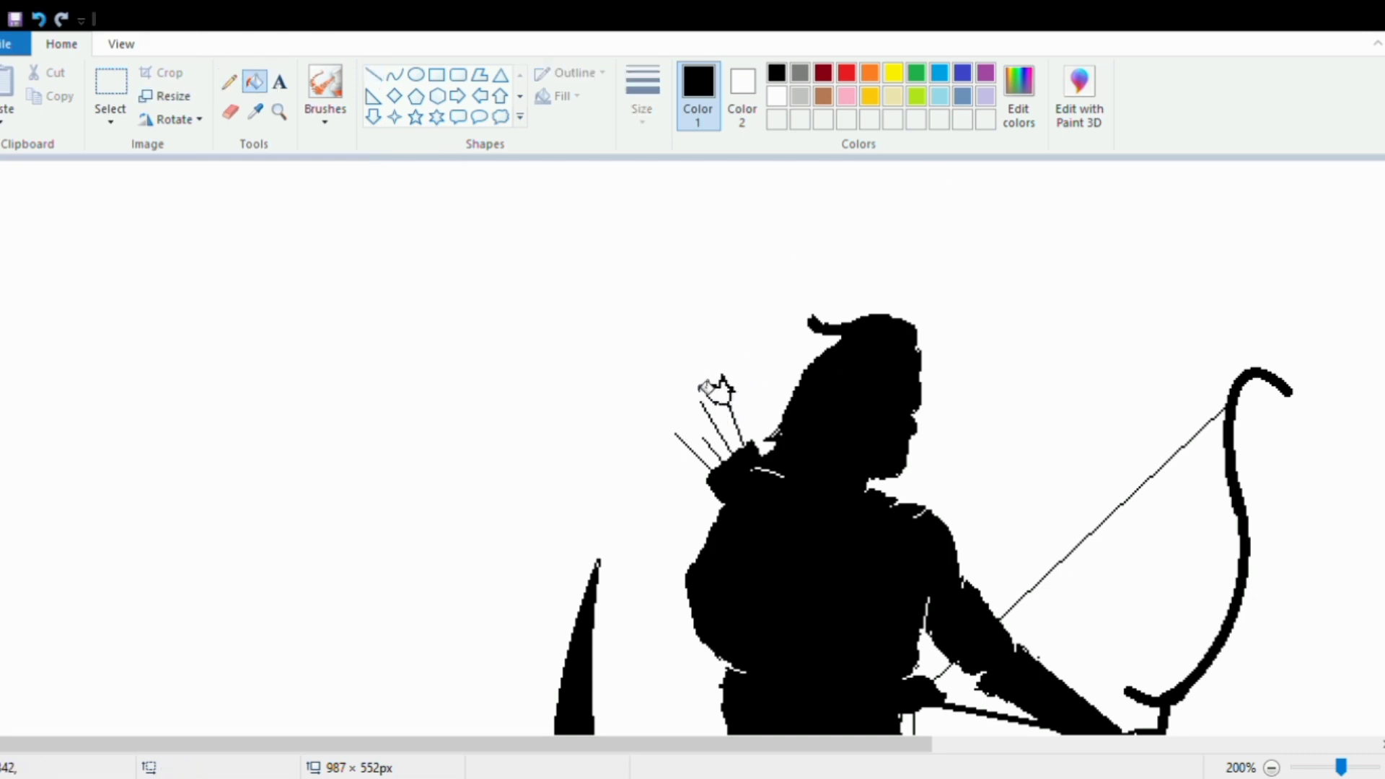
click(714, 392)
- Copy the black fletching and place the duplicate on the neighbouring arrow shaft using transparent selection
scroll(1004, 383, down, 2)
click(111, 83)
drag(699, 228, 740, 265)
key(ctrl+c)
key(ctrl+v)
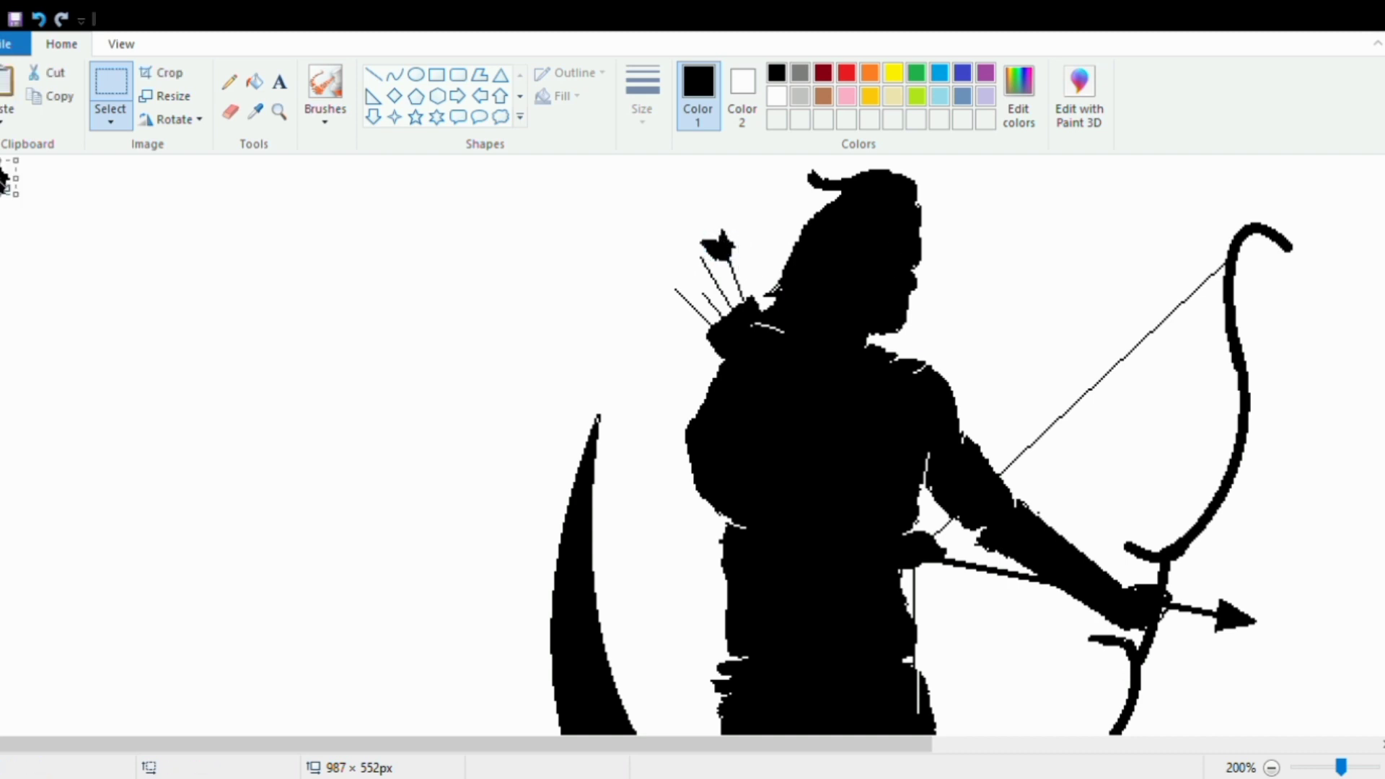
drag(8, 187, 711, 256)
click(110, 119)
click(145, 286)
click(691, 337)
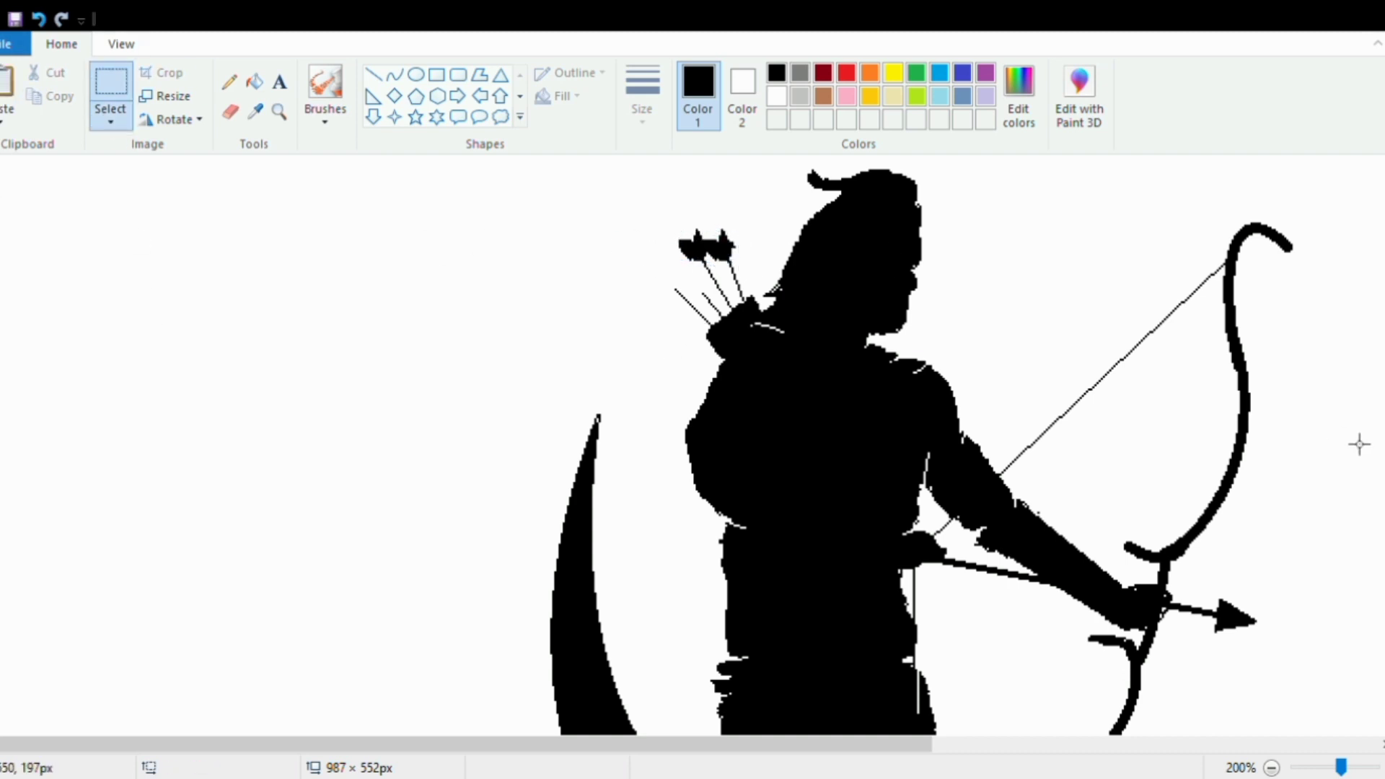
- Paste two more copies of the fletching onto the ends of the two remaining quiver arrows
key(ctrl+v)
drag(10, 199, 681, 296)
click(1178, 371)
key(ctrl+v)
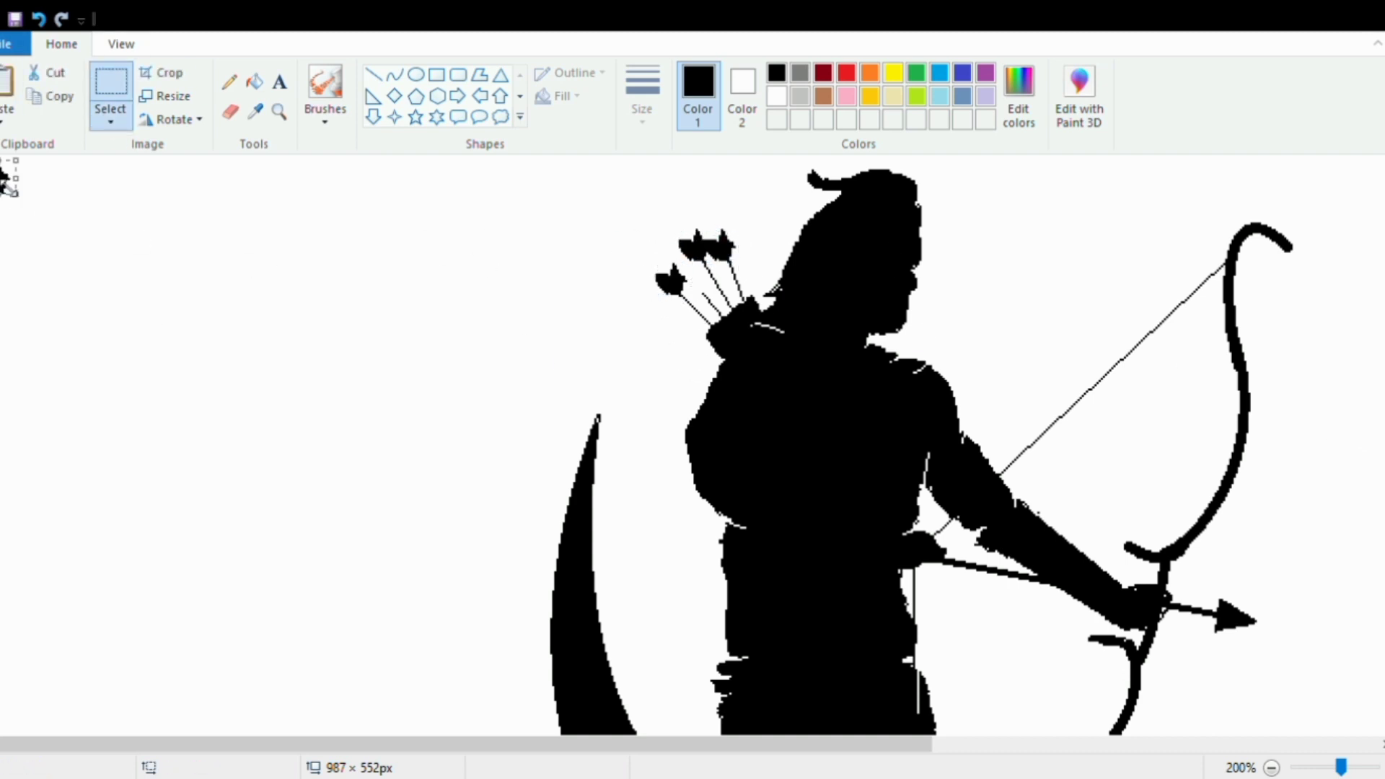
drag(10, 189, 708, 291)
click(1275, 712)
- Copy the quiver arrows with a free-form selection and place the duplicate slightly offset over them for a denser bundle
click(127, 123)
click(144, 185)
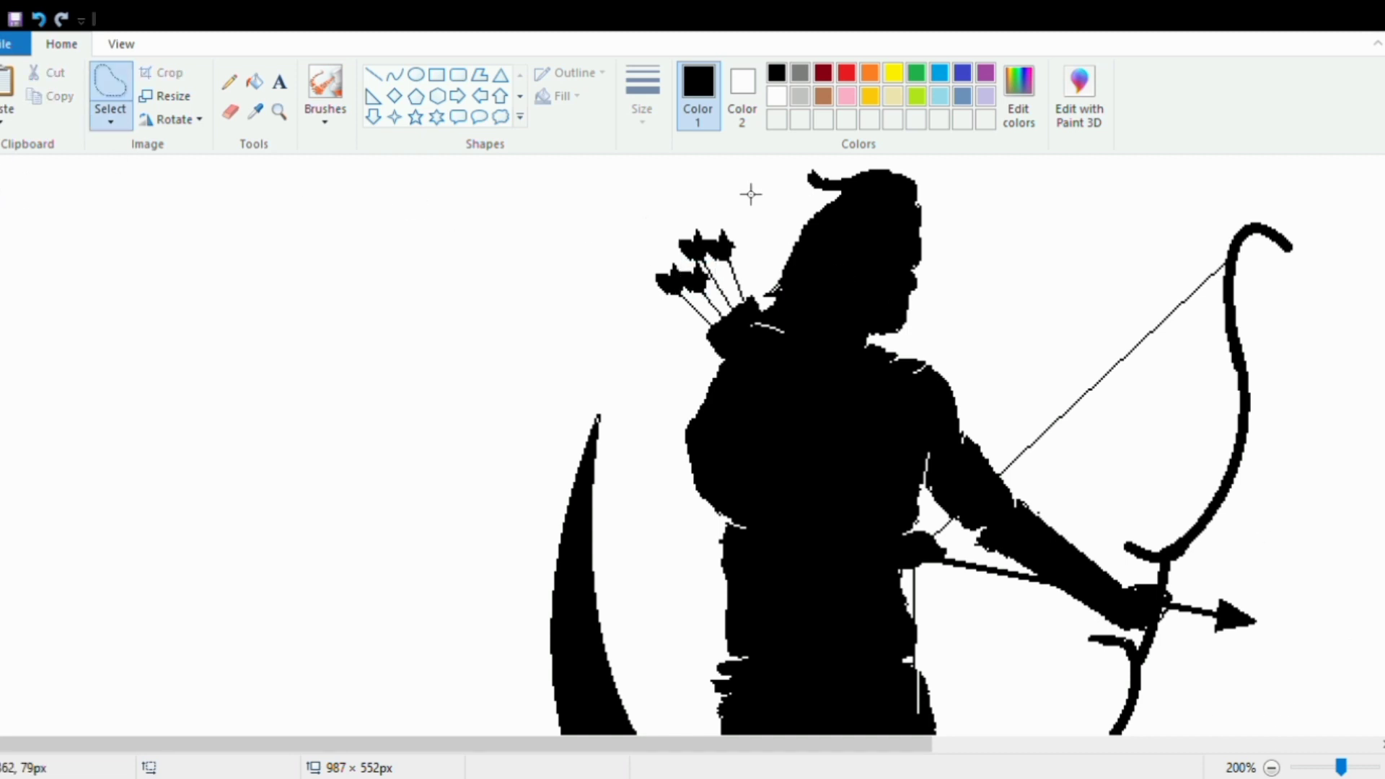
drag(749, 192, 741, 129)
key(ctrl+c)
key(ctrl+v)
drag(137, 277, 665, 262)
click(396, 455)
click(234, 81)
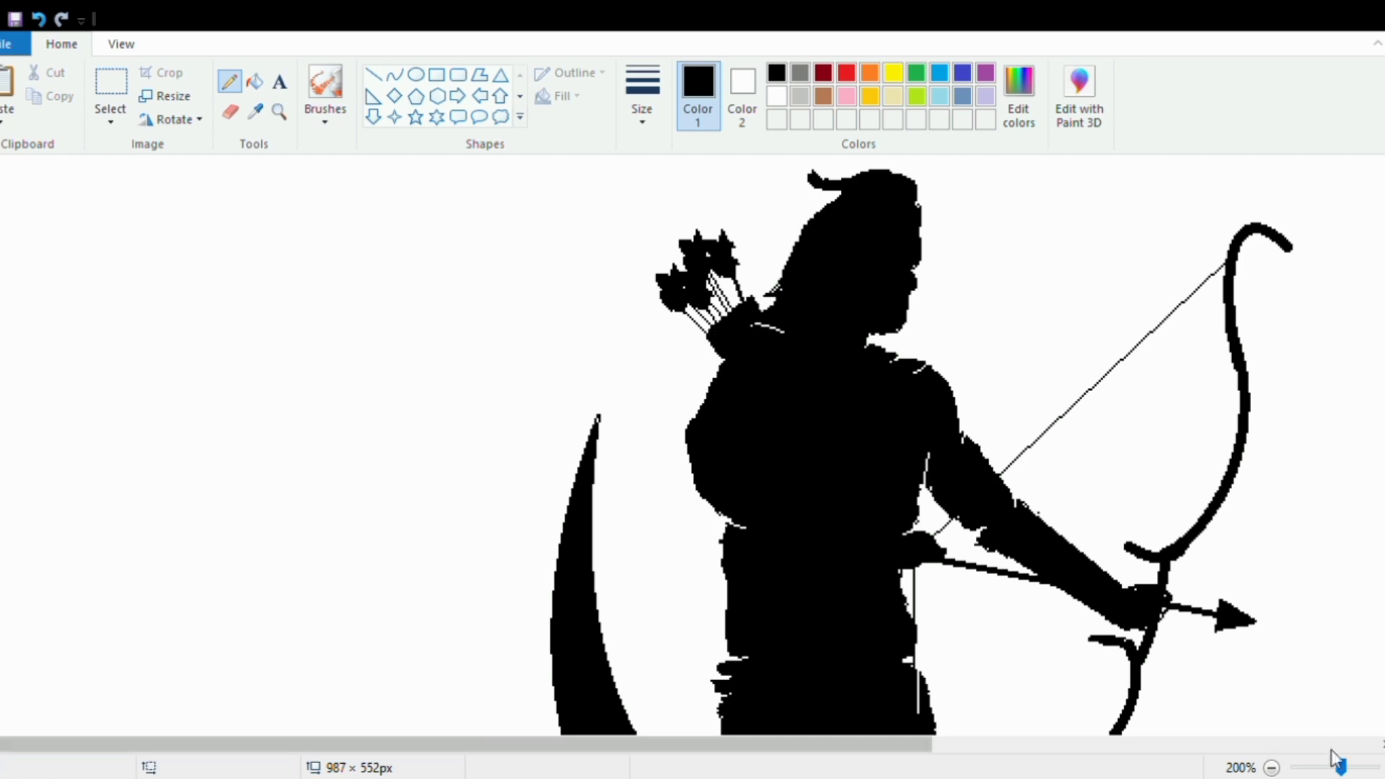
- Select the whole drawing with a rectangle about 505 × 438 px and shift it slightly right and down on the canvas
click(1271, 768)
click(110, 81)
mouse_move(247, 202)
mouse_down()
mouse_move(469, 365)
mouse_move(768, 653)
mouse_up()
mouse_move(498, 444)
mouse_down()
mouse_move(562, 442)
mouse_move(554, 454)
mouse_up()
key(Left)
key(Left)
key(Left)
key(Left)
key(Left)
key(Left)
key(Left)
key(Left)
key(Left)
key(Left)
key(Left)
key(Left)
key(Left)
key(Left)
key(Left)
key(Left)
key(Left)
key(Left)
key(Left)
key(Left)
key(Down)
key(Down)
key(Down)
key(Down)
key(Down)
key(Down)
key(Down)
key(Down)
key(Down)
key(Down)
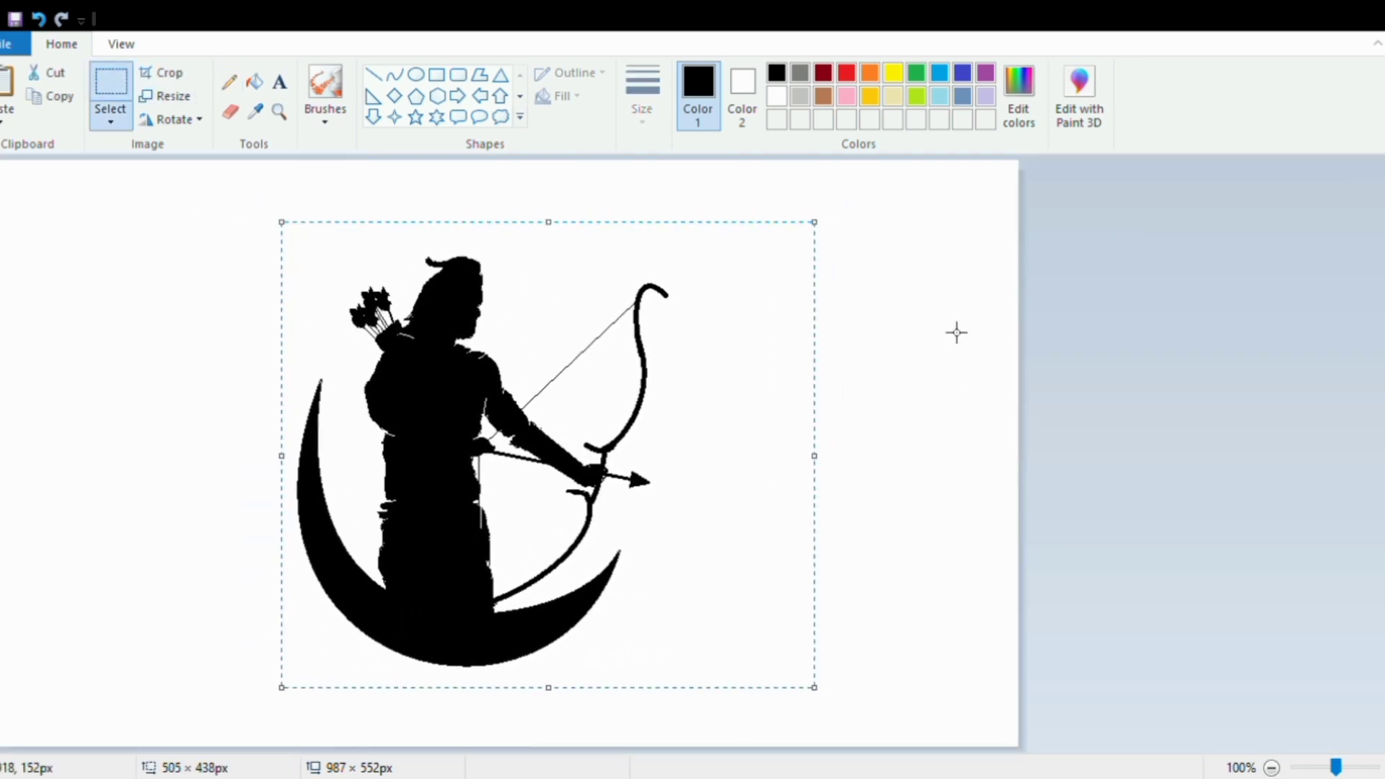